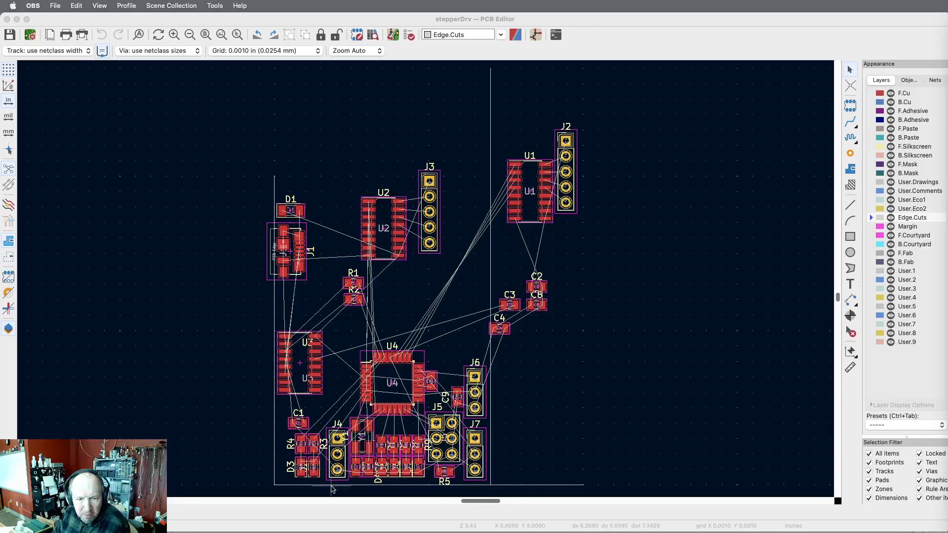
scroll(331, 488, up, 6)
scroll(330, 487, down, 1)
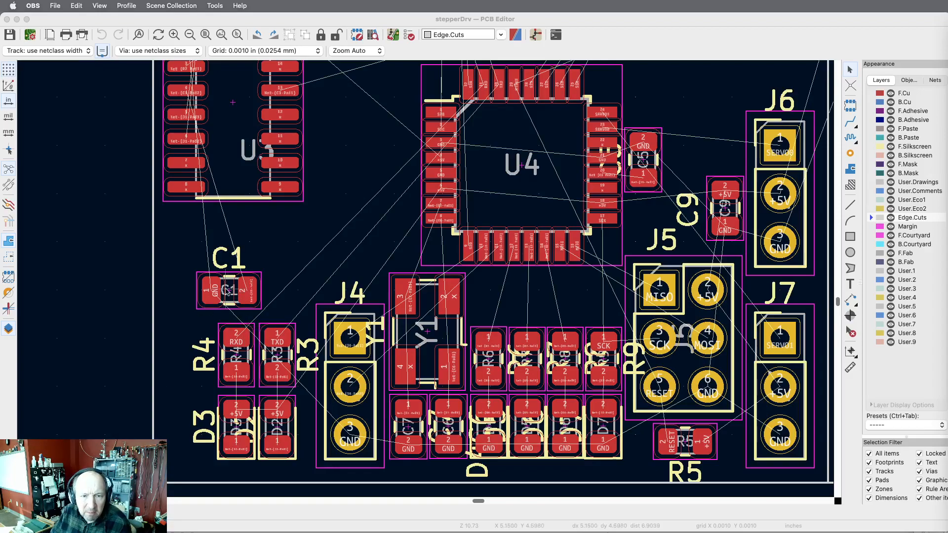
scroll(233, 160, down, 5)
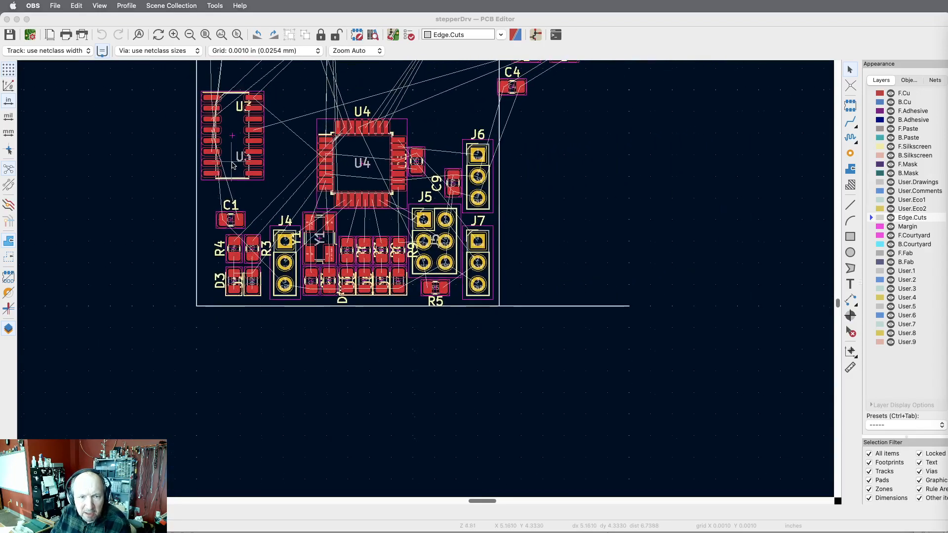
scroll(176, 406, down, 3)
scroll(179, 298, up, 6)
scroll(177, 296, down, 1)
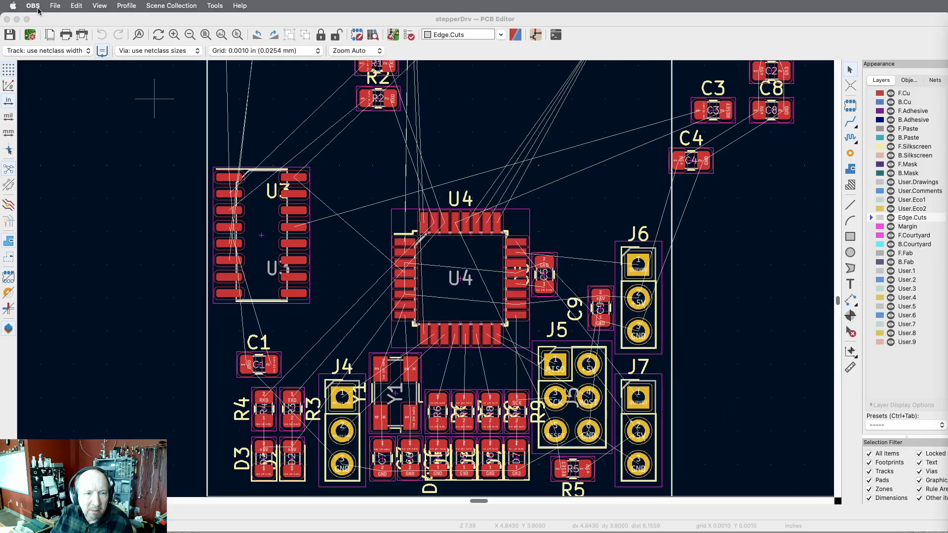
Reset the mouse and touchpad scroll gestures to the trackpad defaults in the preferences and apply the change.
click(53, 17)
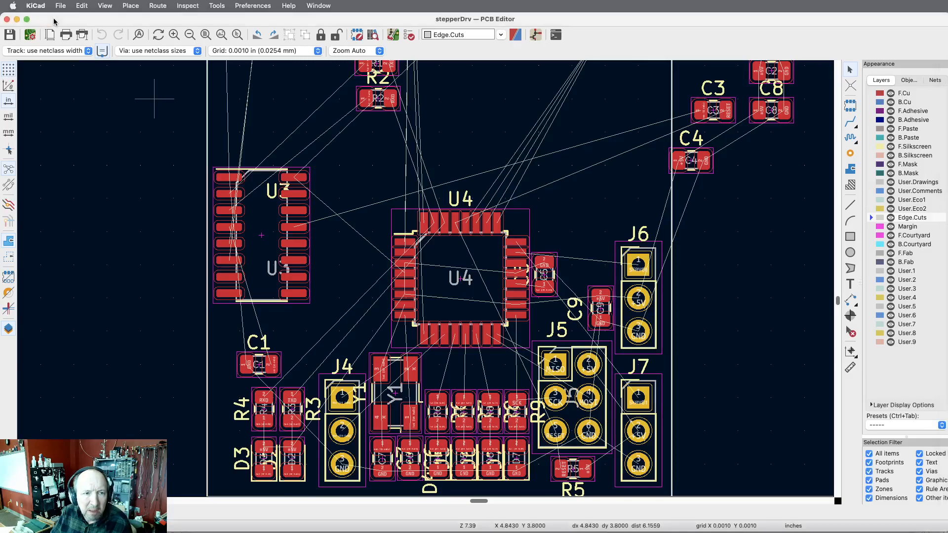
click(61, 5)
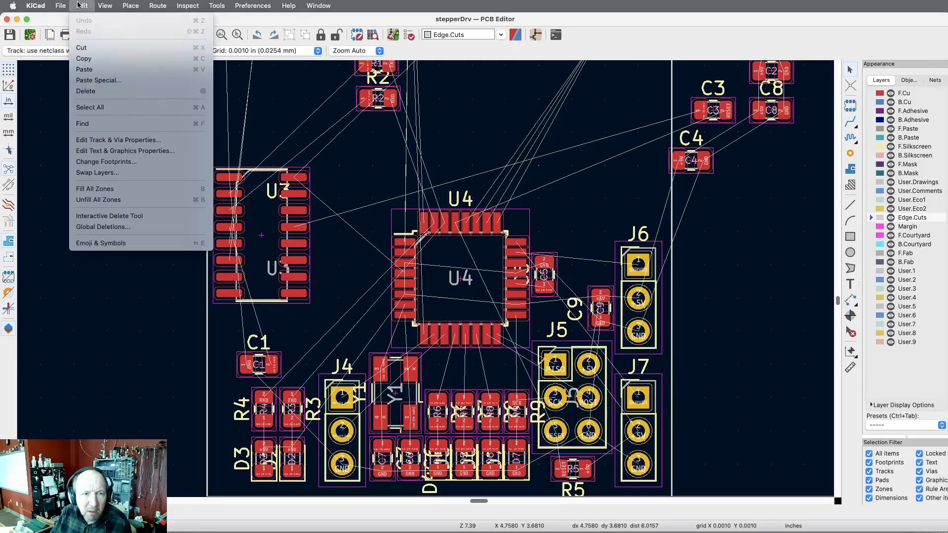
mouse_move(35, 6)
click(45, 37)
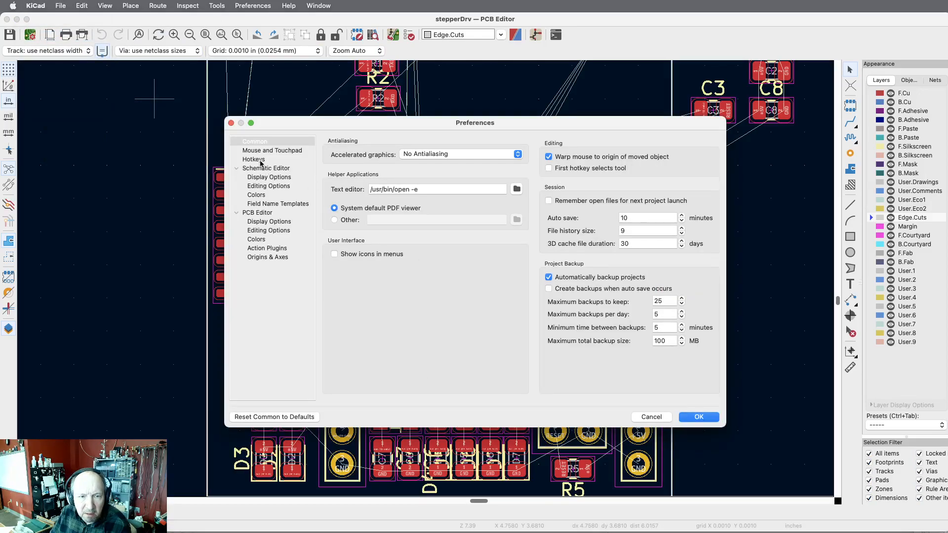
click(260, 150)
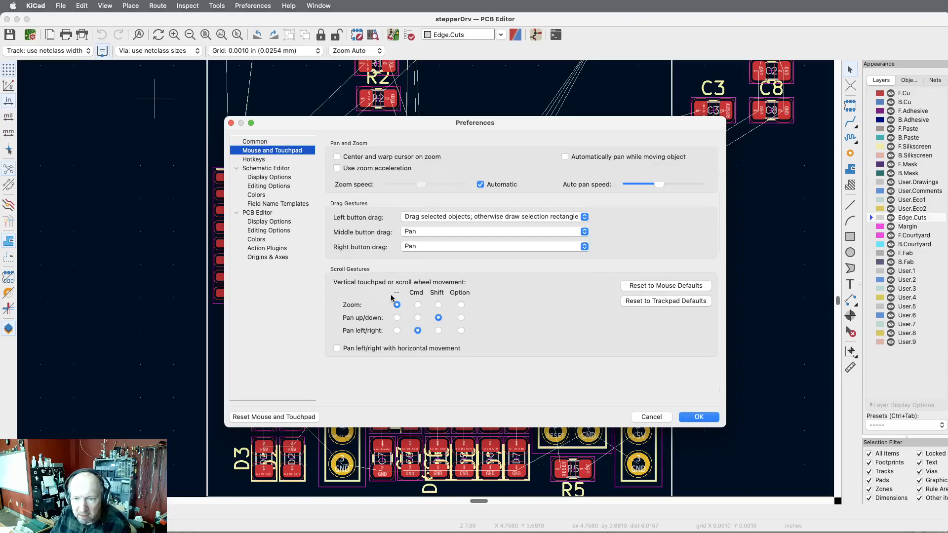
click(679, 301)
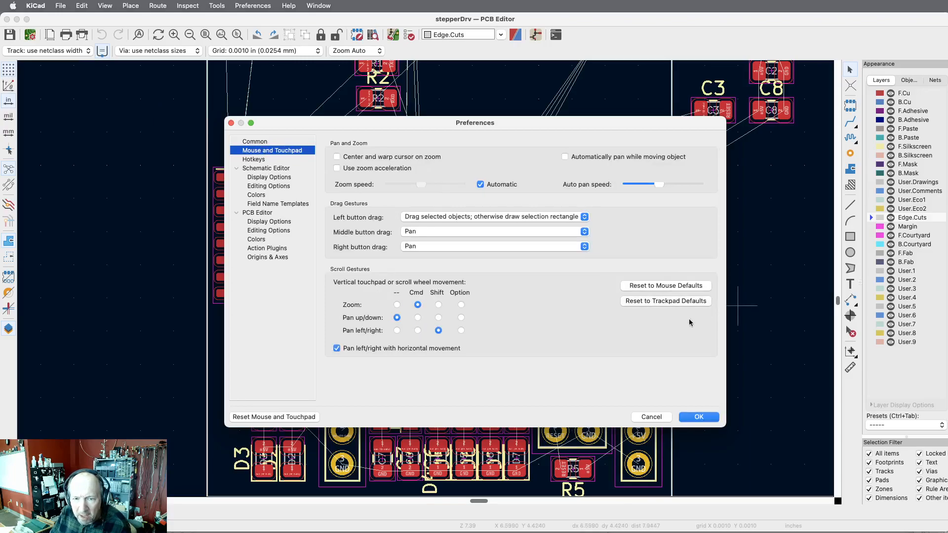
click(697, 417)
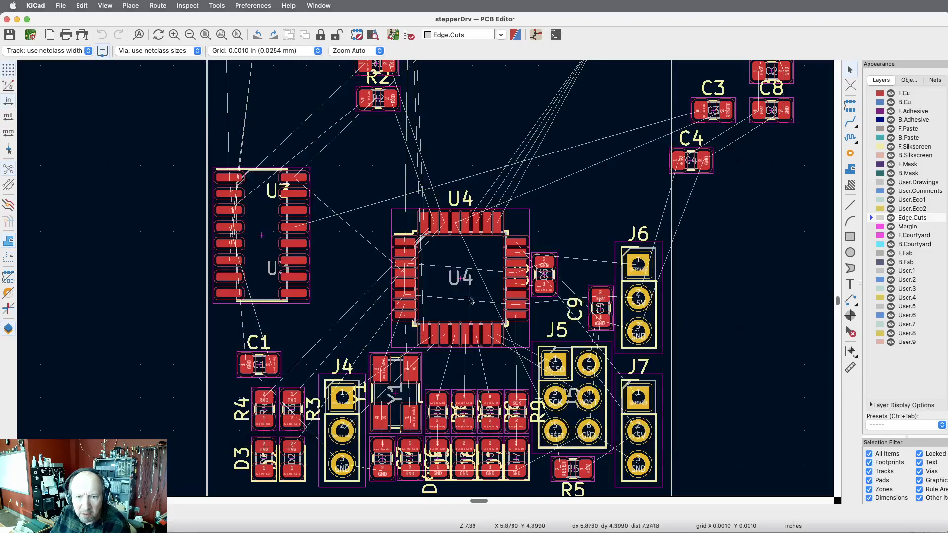
Check the new scroll gestures by panning the board layout around U3 and U4 in both directions.
scroll(404, 283, down, 2)
scroll(404, 283, up, 2)
scroll(404, 282, right, 6)
scroll(404, 283, left, 7)
scroll(404, 283, up, 1)
scroll(403, 283, down, 3)
scroll(404, 283, up, 2)
scroll(403, 282, down, 1)
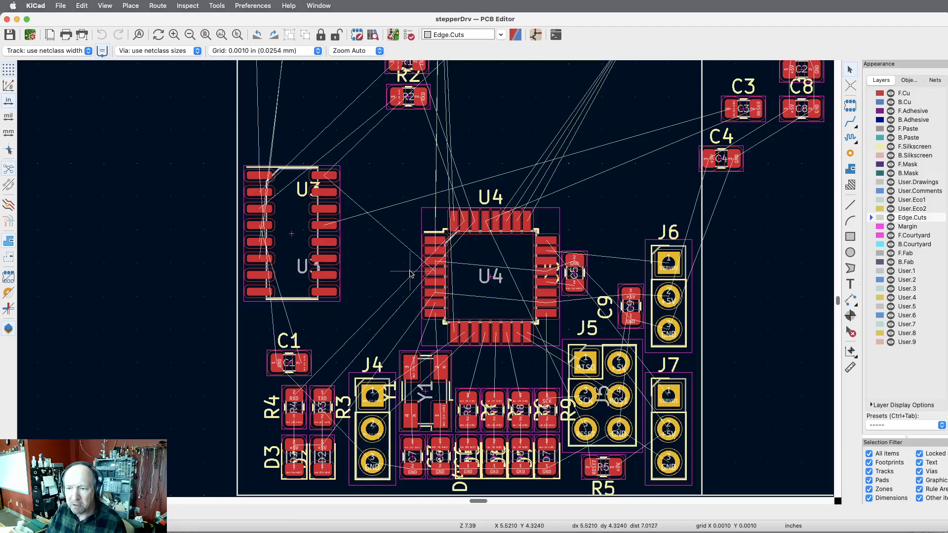
scroll(410, 273, left, 2)
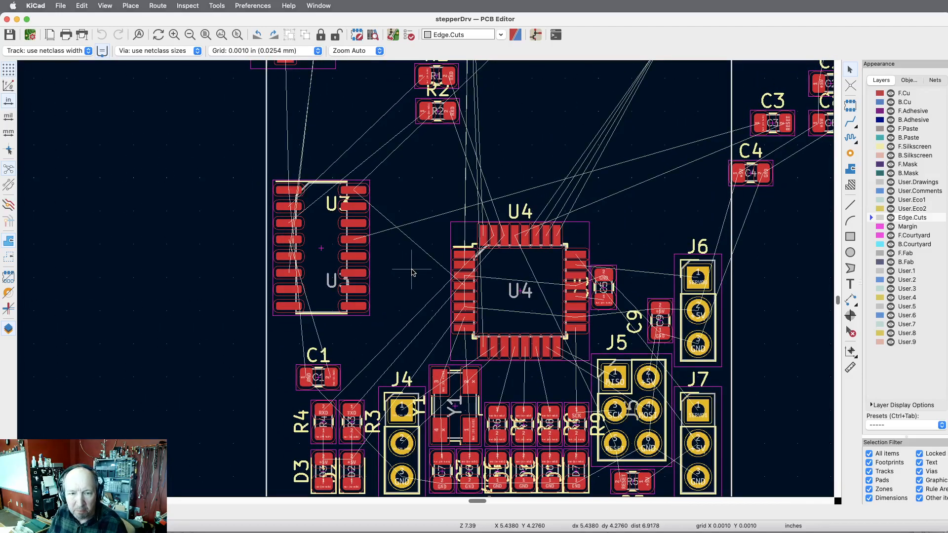
scroll(413, 273, down, 2)
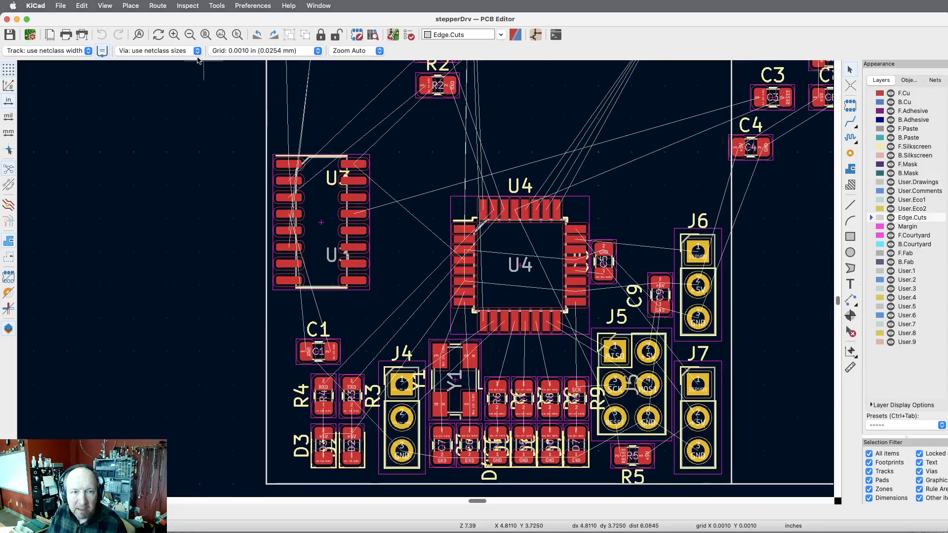
Measure the distance from the centre of J4's pad 3 down to the lower board outline.
click(174, 36)
scroll(266, 113, down, 4)
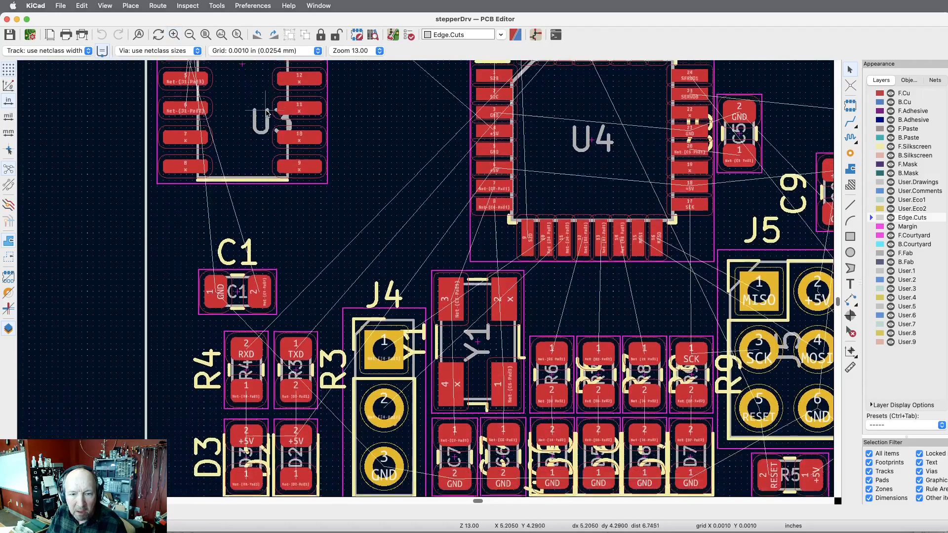
scroll(265, 114, up, 1)
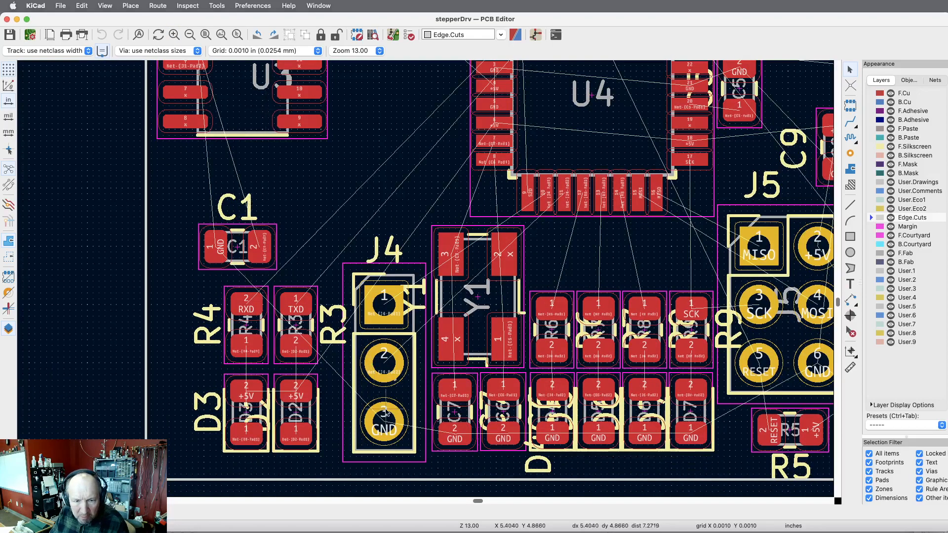
click(850, 368)
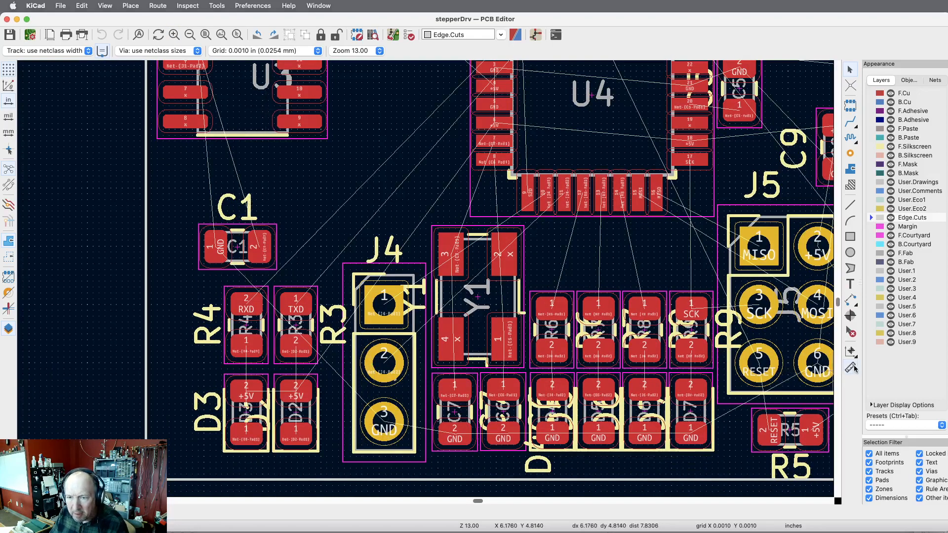
click(384, 423)
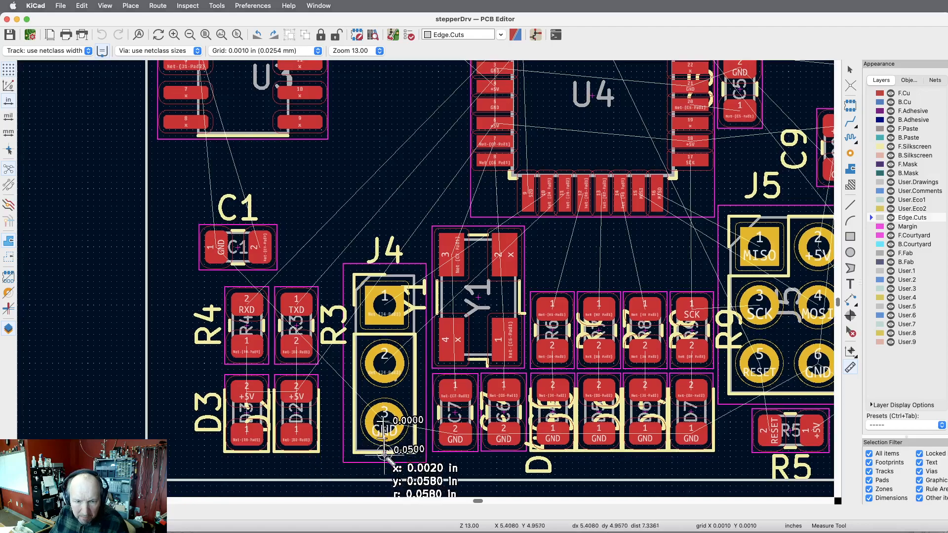
scroll(385, 479, down, 3)
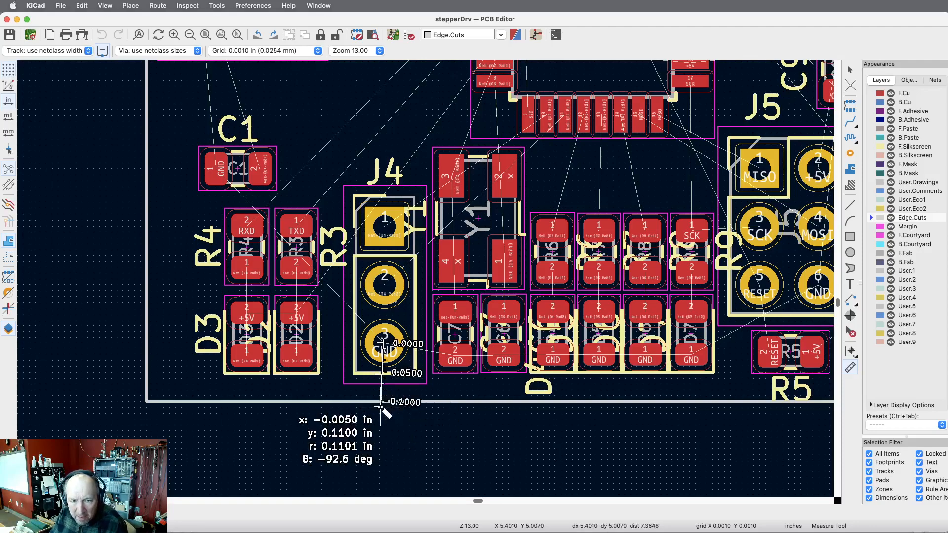
key(Escape)
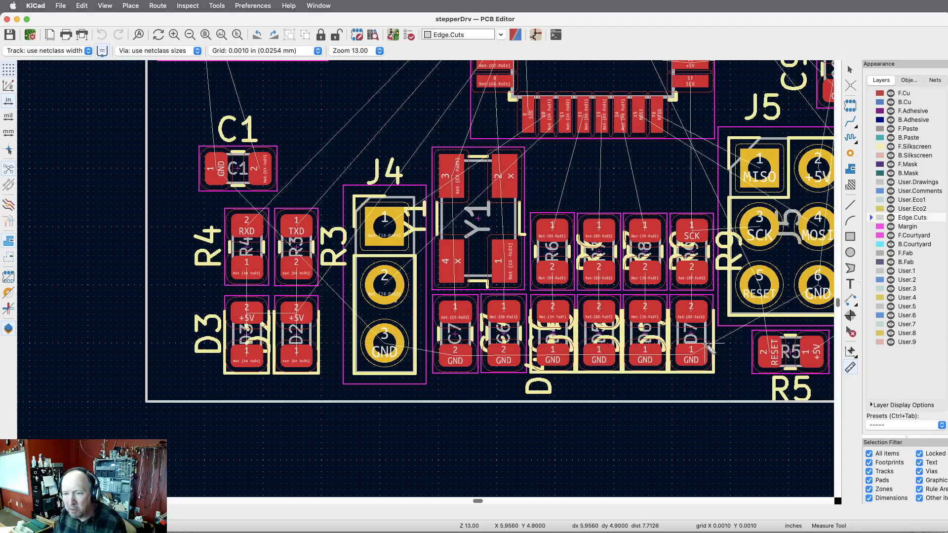
Examine the component placement and ratsnest around J5, J7, U4, U3 and resistors R1 and R2.
scroll(708, 348, up, 3)
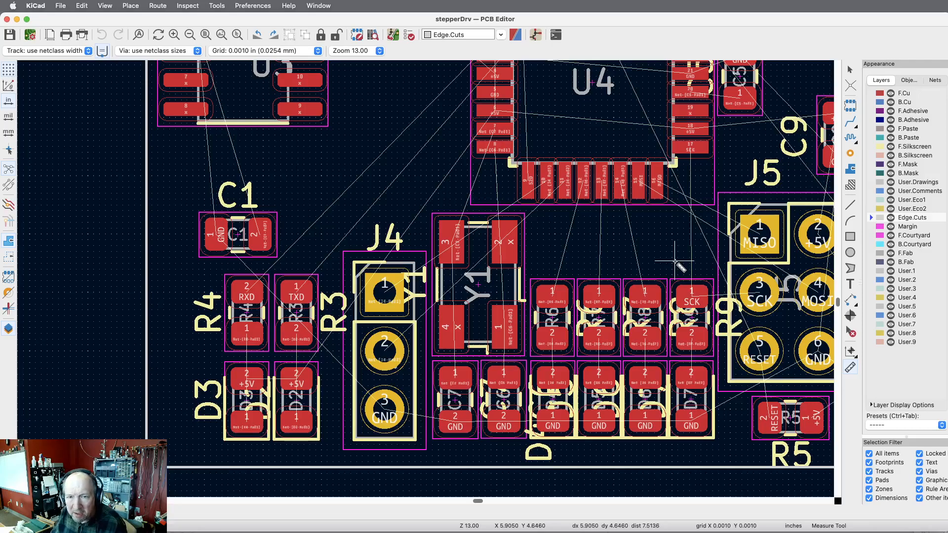
scroll(677, 265, right, 10)
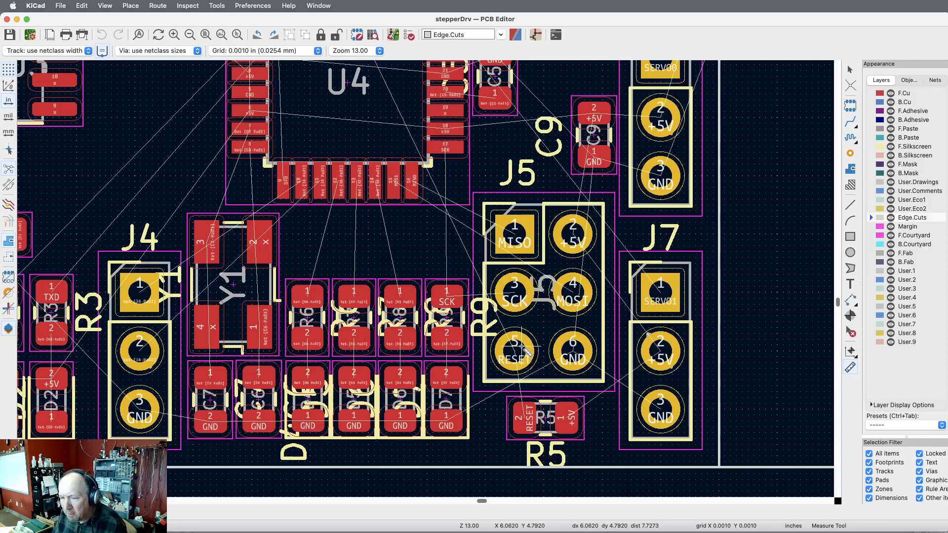
scroll(467, 357, up, 8)
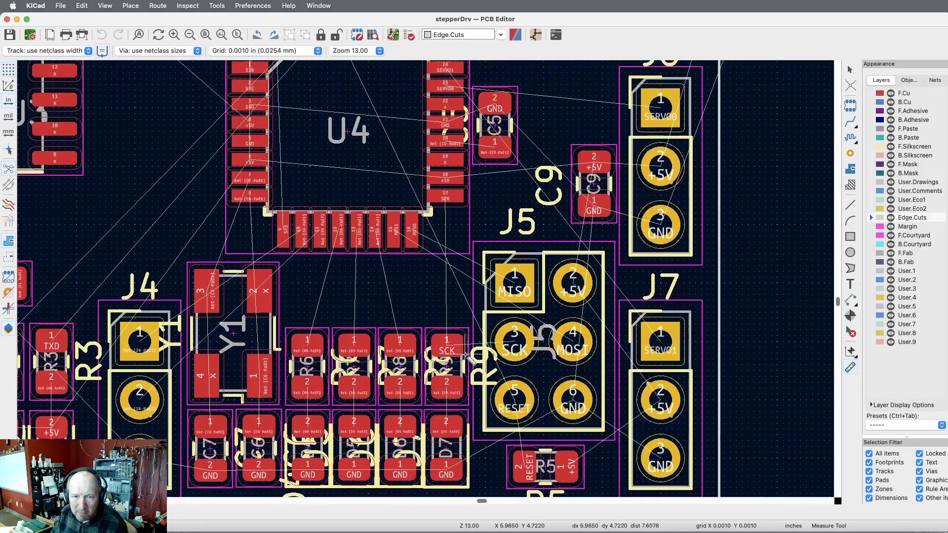
scroll(467, 358, up, 14)
scroll(467, 358, left, 5)
scroll(466, 357, down, 6)
scroll(467, 358, down, 6)
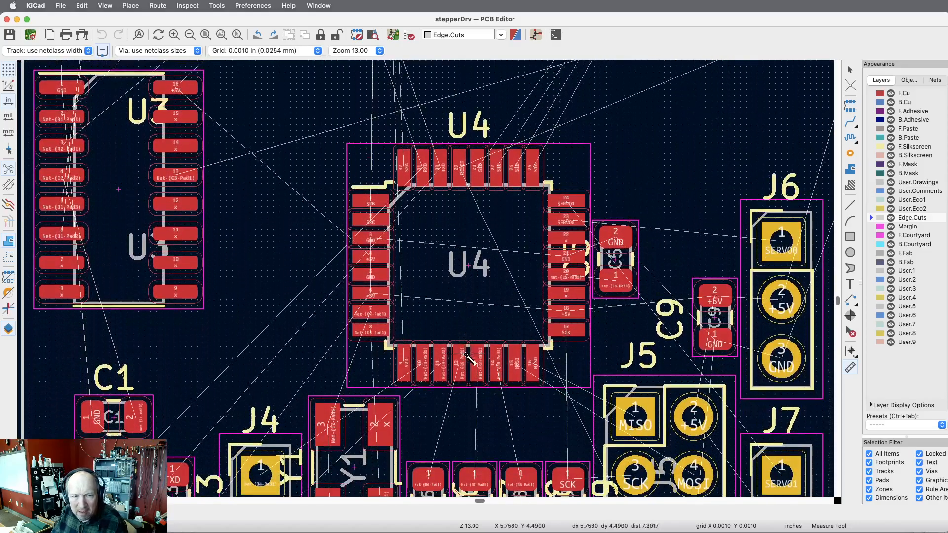
scroll(466, 358, left, 3)
scroll(469, 357, left, 3)
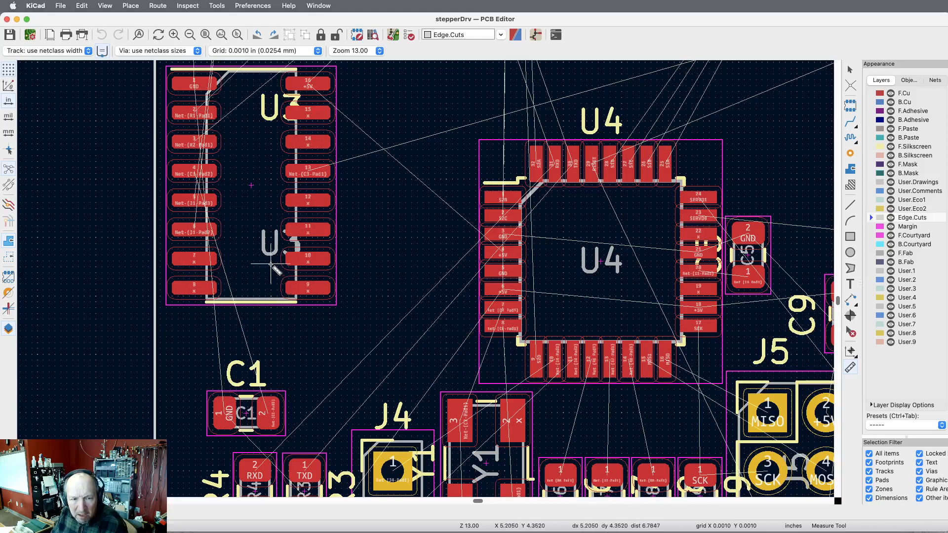
scroll(232, 225, up, 6)
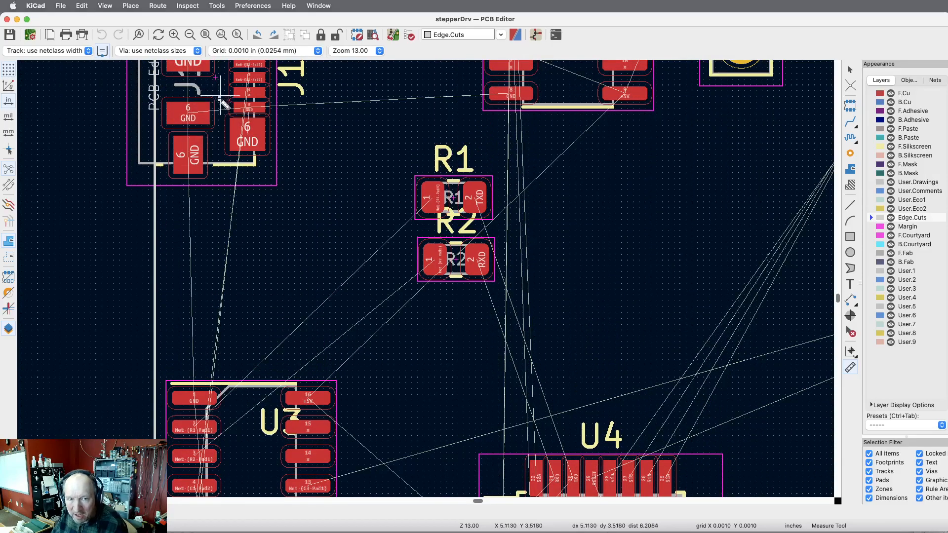
scroll(329, 163, down, 5)
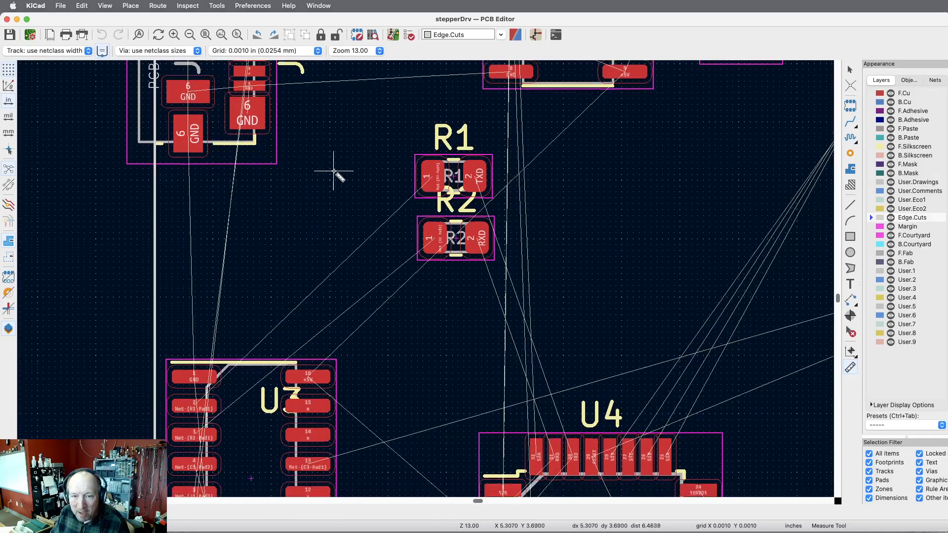
scroll(335, 173, right, 2)
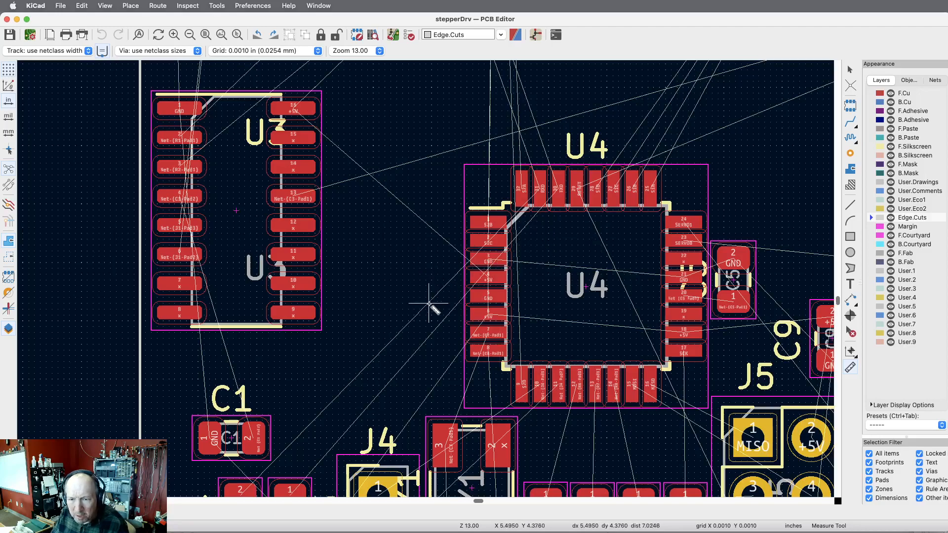
Switch to the Schematic Editor and examine capacitors C2, C4 and C5 beside the ATmega microcontroller.
key(super+grave)
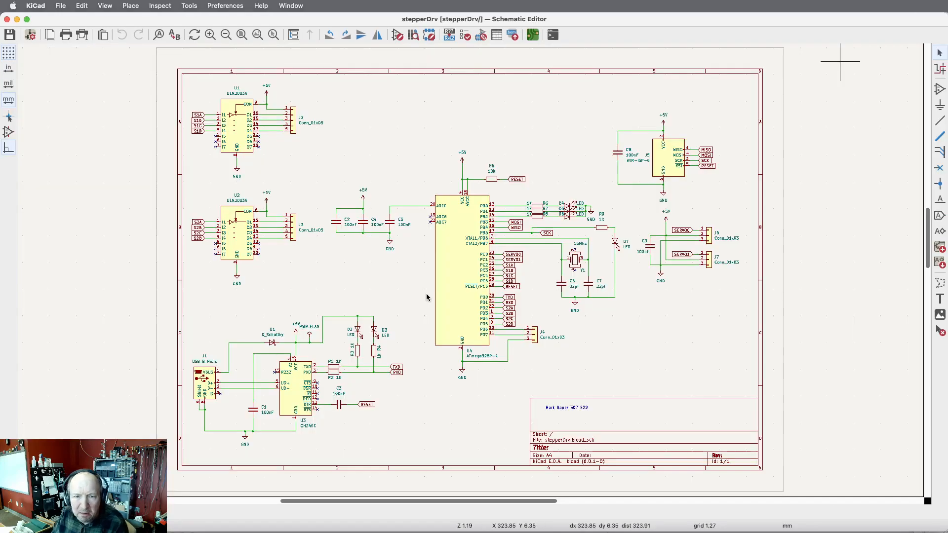
scroll(370, 257, up, 3)
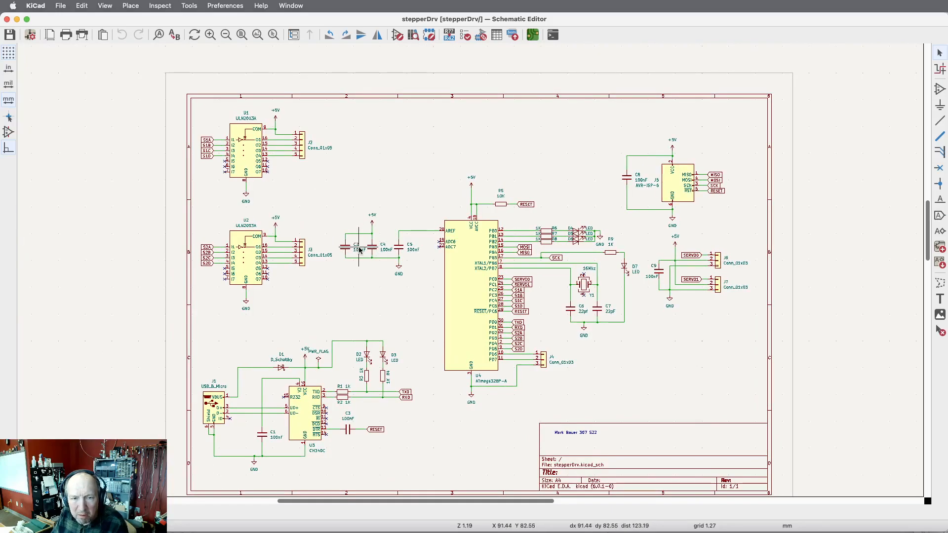
scroll(359, 249, up, 3)
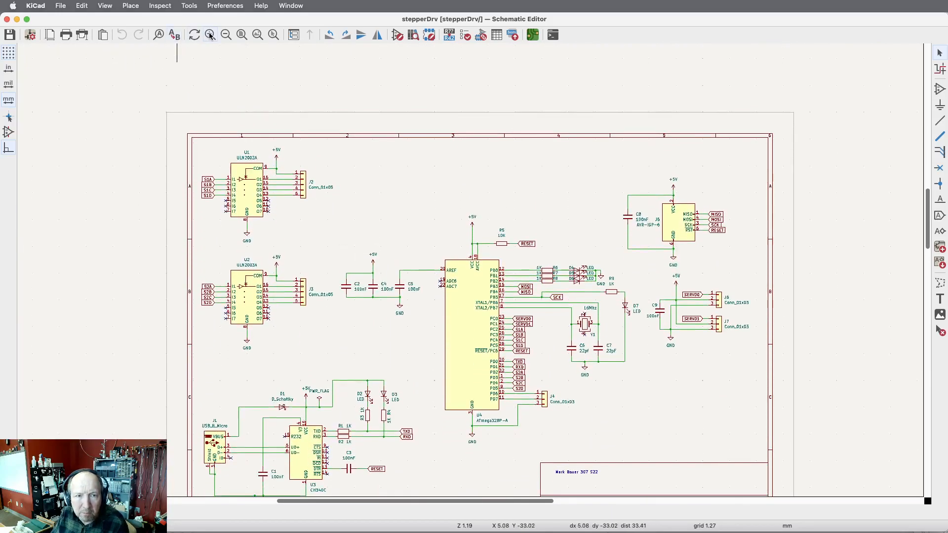
click(209, 35)
click(209, 35)
click(209, 36)
scroll(395, 247, left, 5)
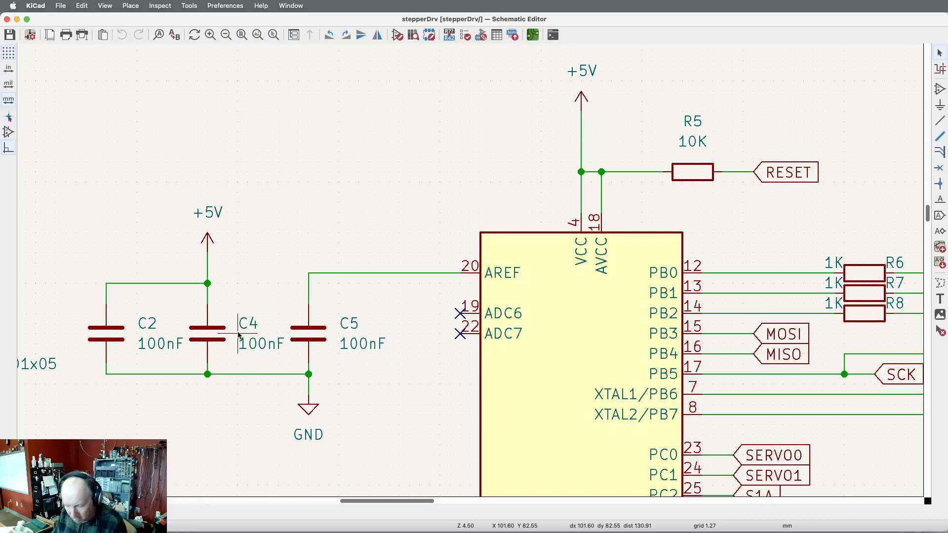
Examine the schematic's ULN2003A drivers U2 and U1, then the C8 capacitor at the AVR-ISP-6 connector J5.
scroll(239, 334, left, 10)
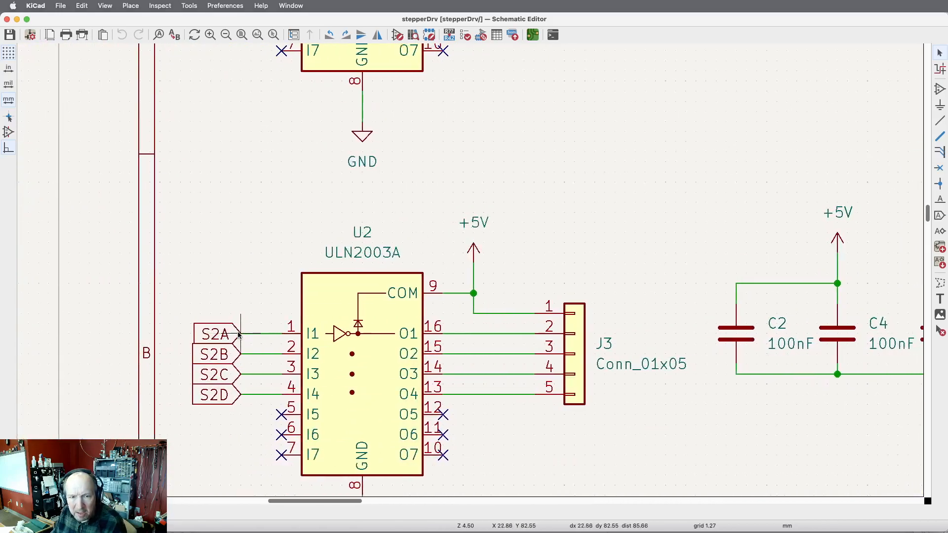
scroll(238, 335, right, 1)
scroll(239, 335, down, 3)
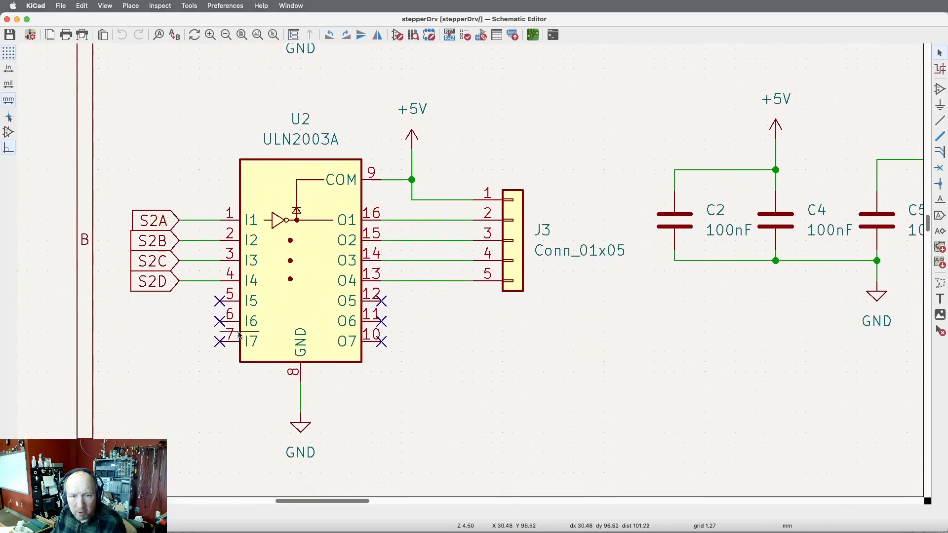
scroll(239, 334, up, 15)
scroll(239, 335, down, 8)
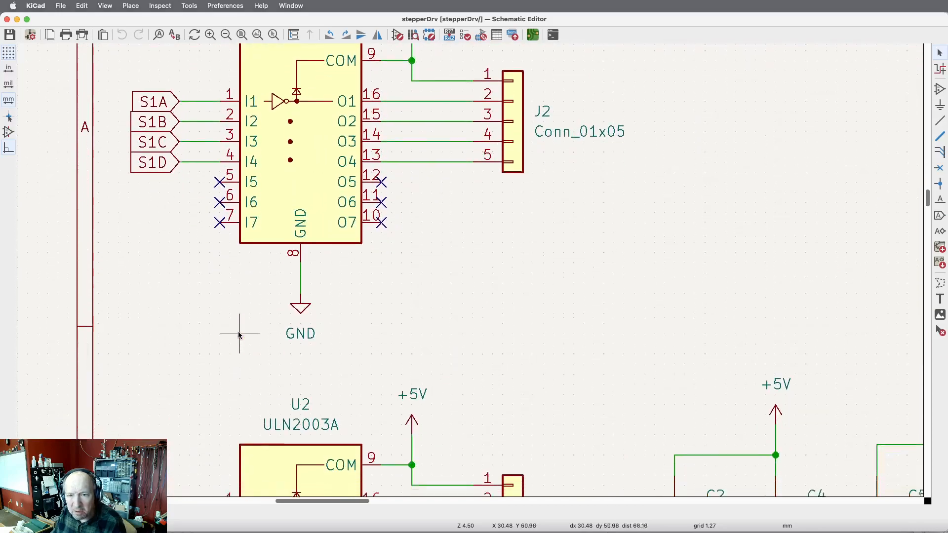
scroll(238, 335, right, 20)
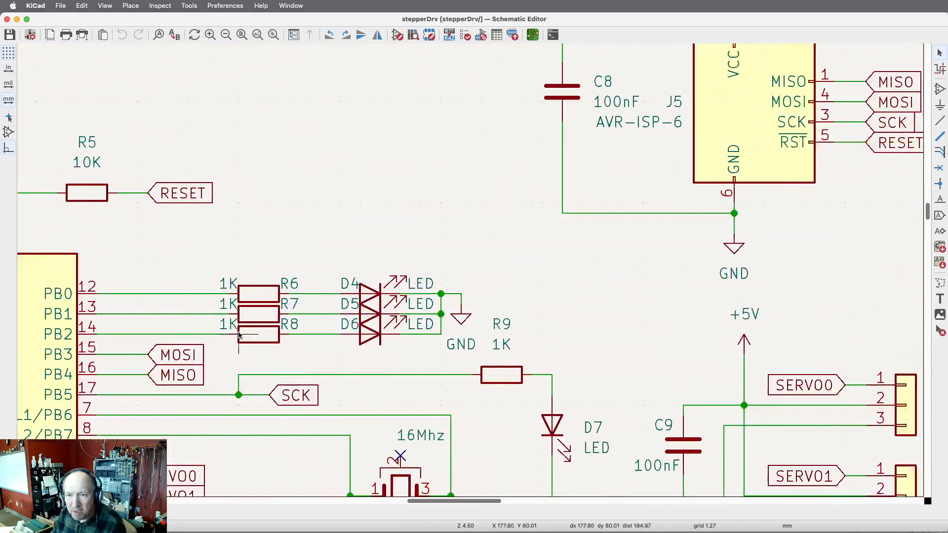
scroll(238, 335, down, 2)
scroll(238, 328, up, 5)
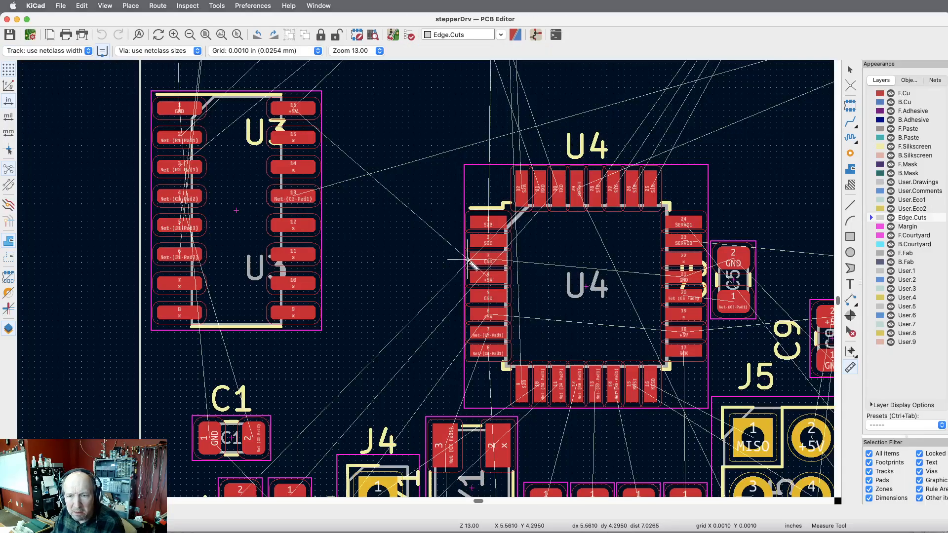
Move capacitor C4 into the gap between U3 and U4, rotated upright with its GND pad uppermost beside U4's power pins.
scroll(466, 260, down, 5)
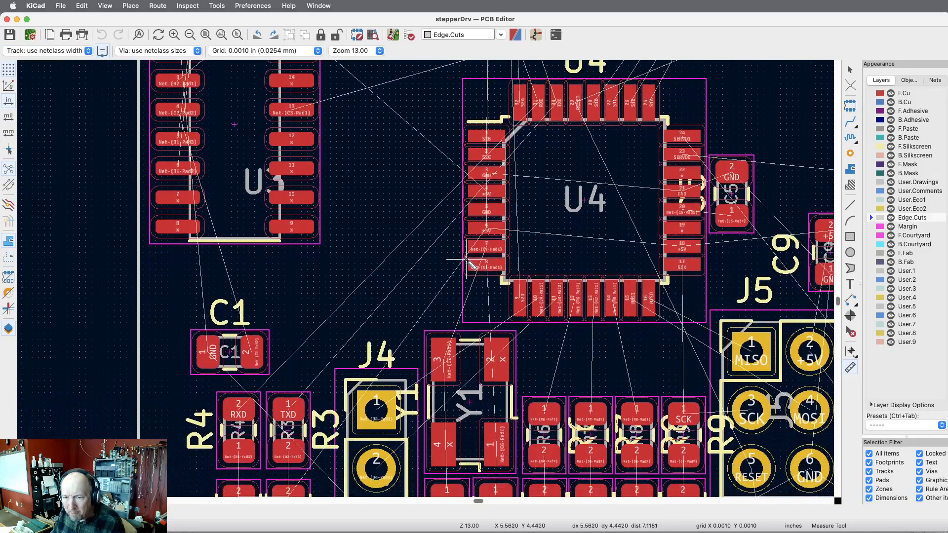
scroll(466, 260, right, 5)
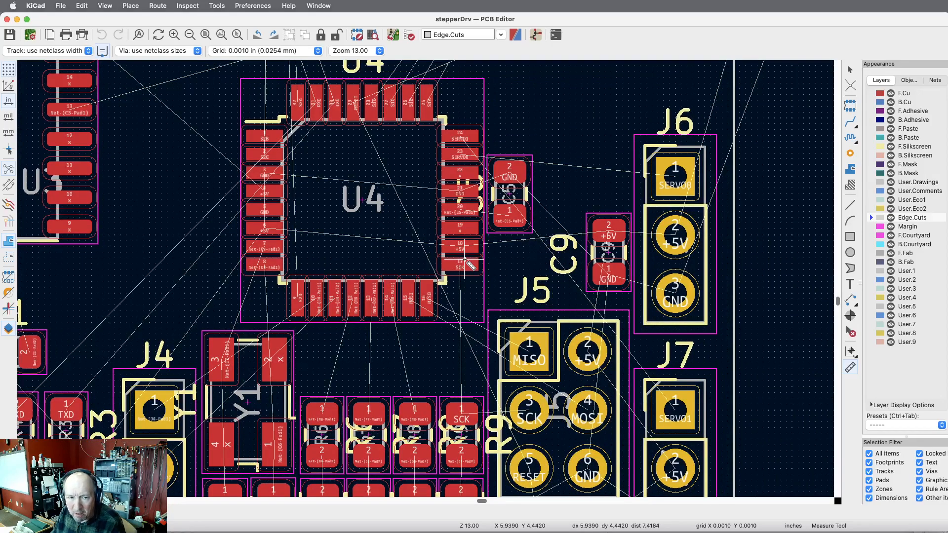
scroll(465, 260, up, 5)
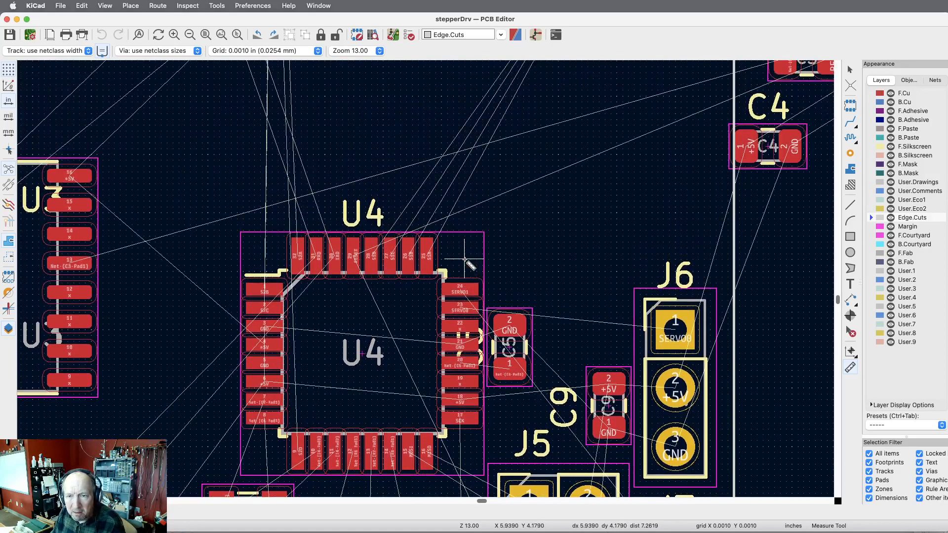
scroll(464, 260, right, 1)
scroll(464, 260, up, 1)
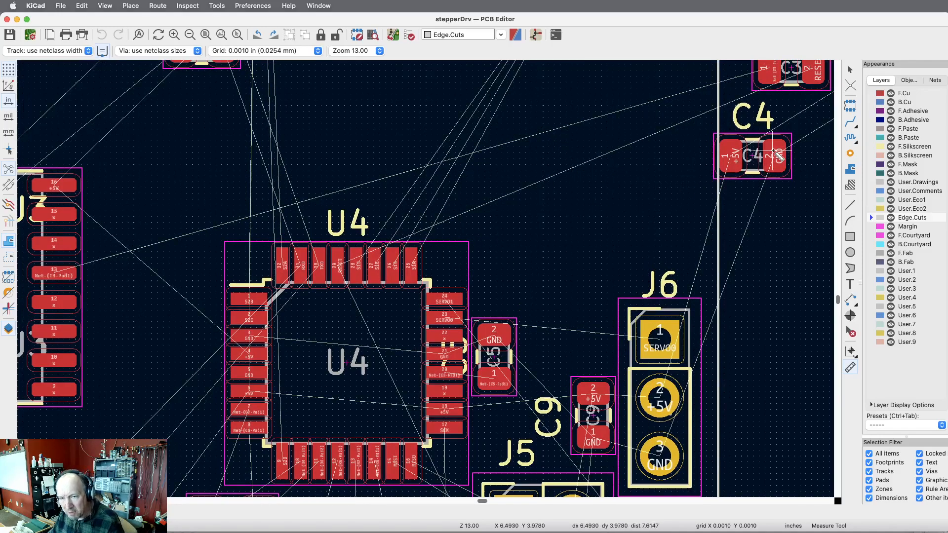
key(m)
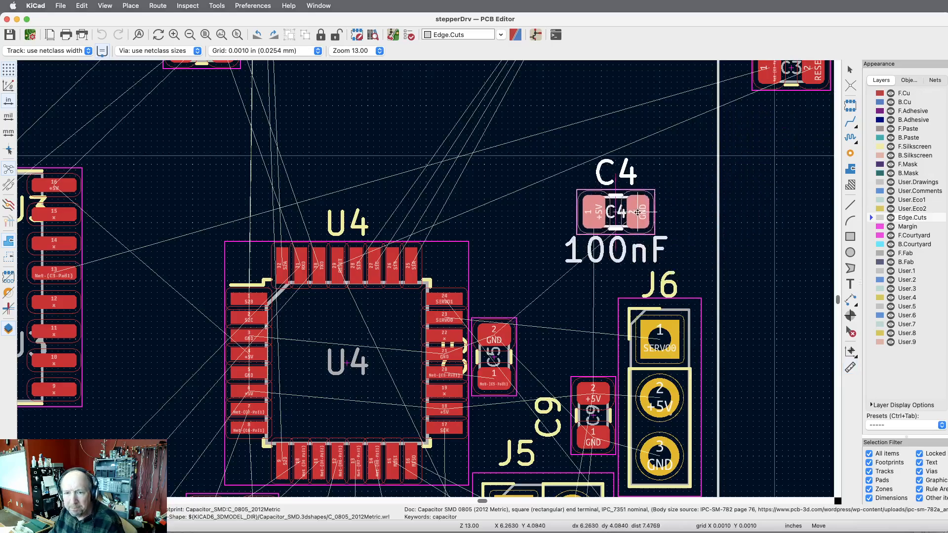
scroll(623, 207, left, 10)
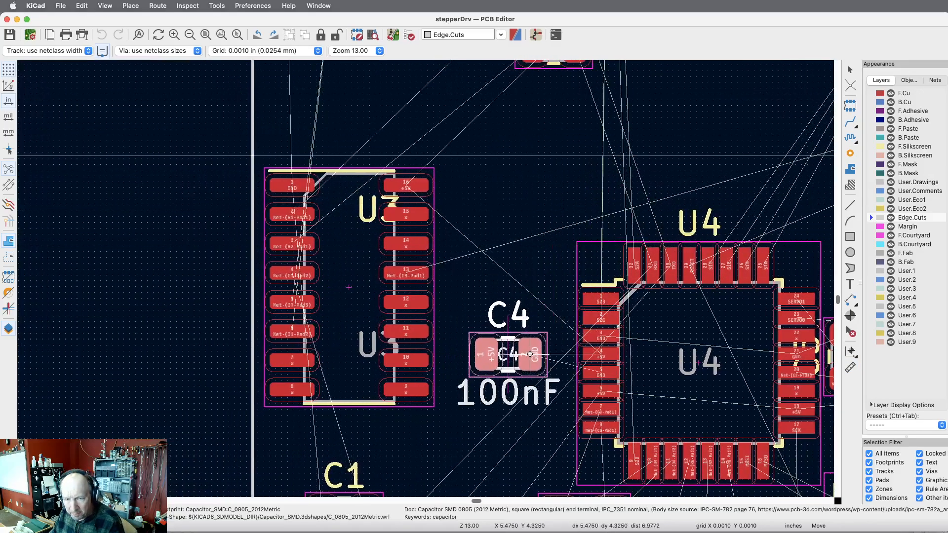
key(r)
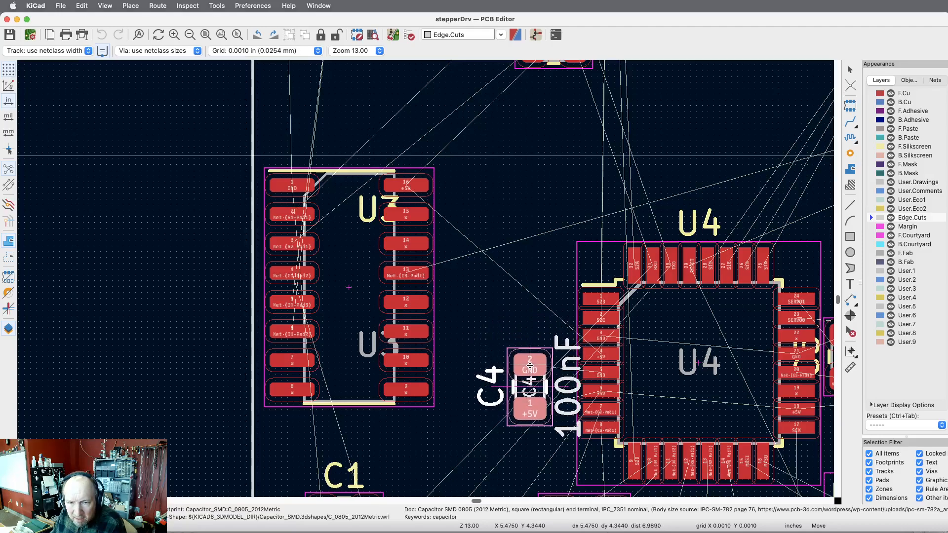
click(530, 366)
key(ctrl+shift+m)
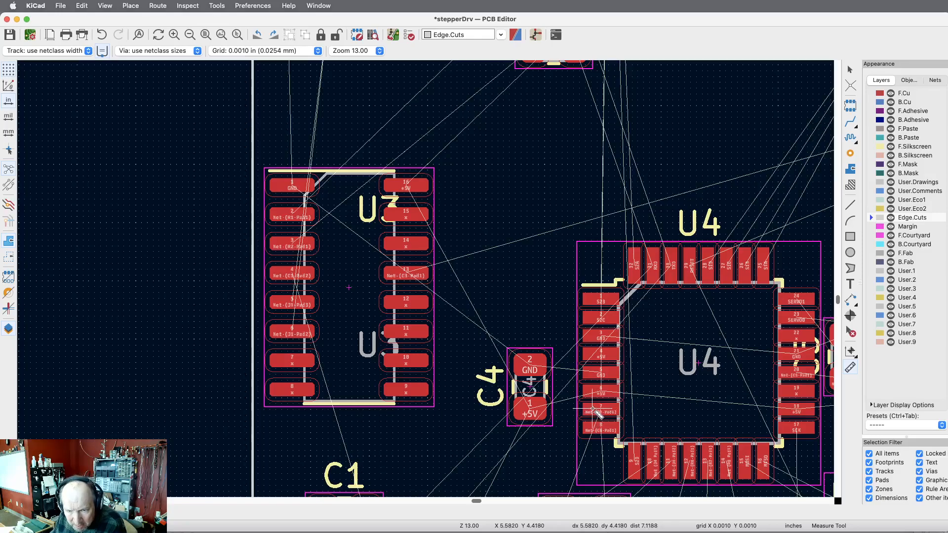
Examine the placement and ratsnest around C4, C1, J4, R1, R2 and the drivers U2 and U1.
scroll(536, 459, down, 5)
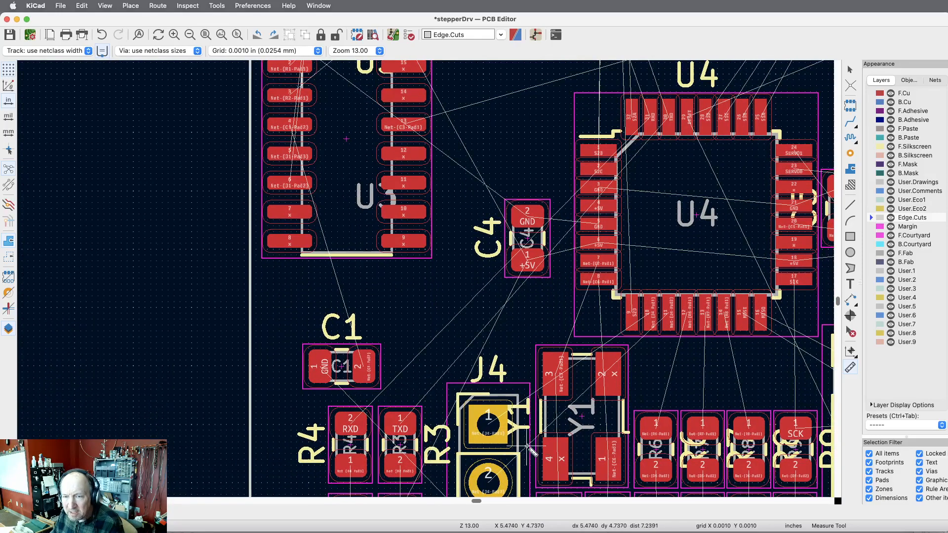
scroll(532, 450, down, 5)
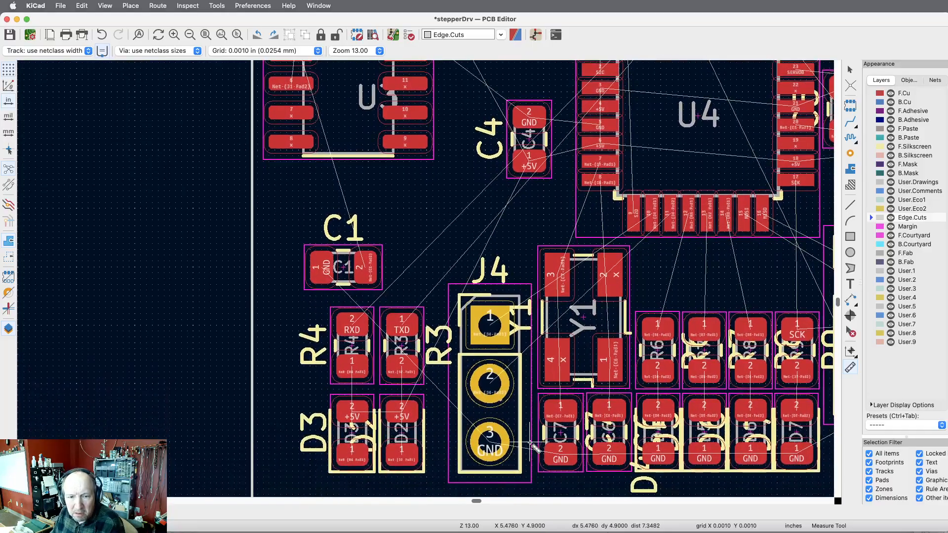
scroll(532, 447, up, 10)
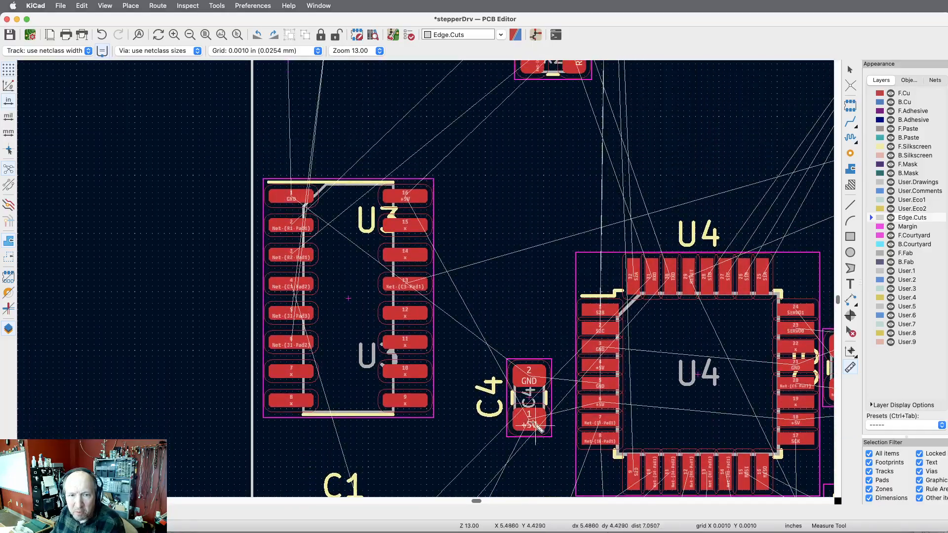
scroll(517, 404, up, 1)
scroll(512, 404, up, 4)
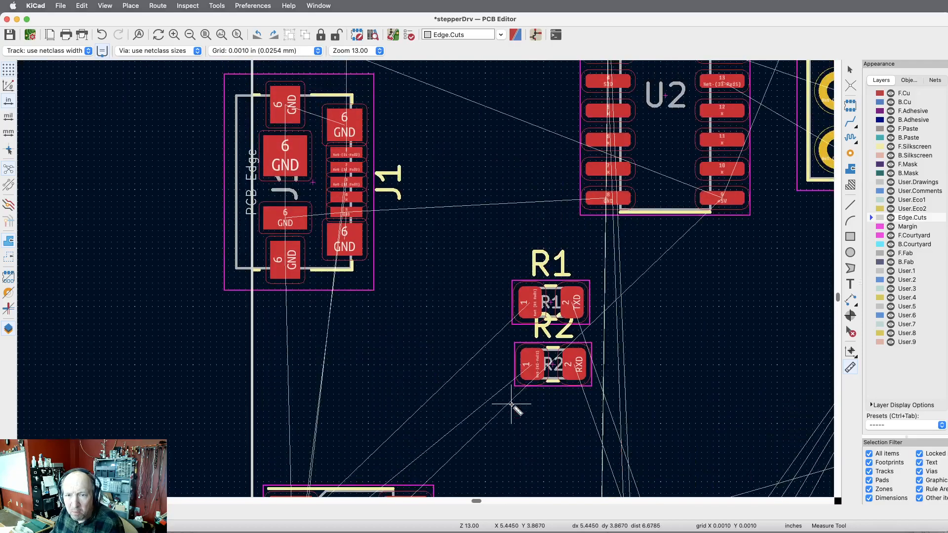
scroll(512, 404, right, 6)
scroll(512, 405, up, 8)
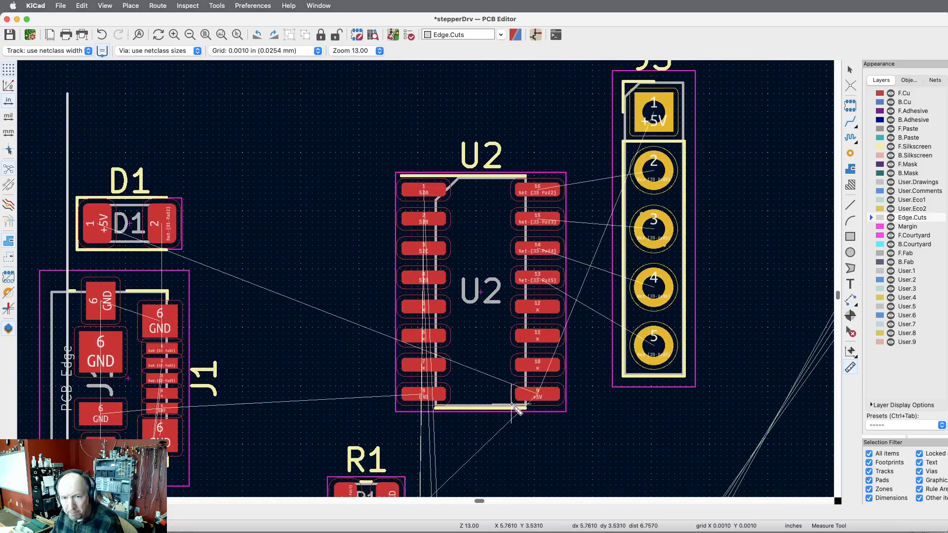
scroll(508, 275, right, 20)
scroll(506, 277, left, 10)
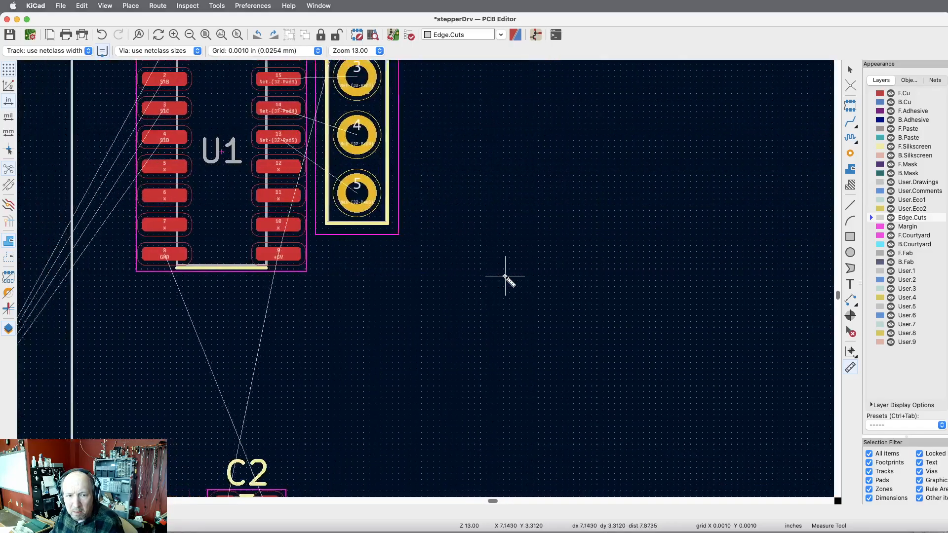
scroll(506, 277, right, 15)
scroll(506, 276, up, 20)
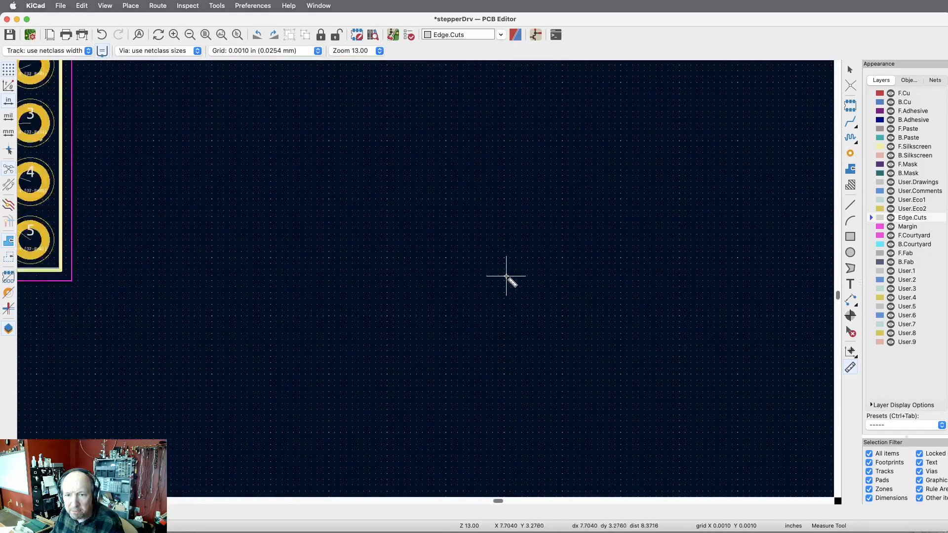
scroll(506, 275, left, 6)
scroll(506, 276, down, 9)
scroll(506, 276, left, 5)
scroll(506, 276, right, 14)
scroll(508, 276, right, 15)
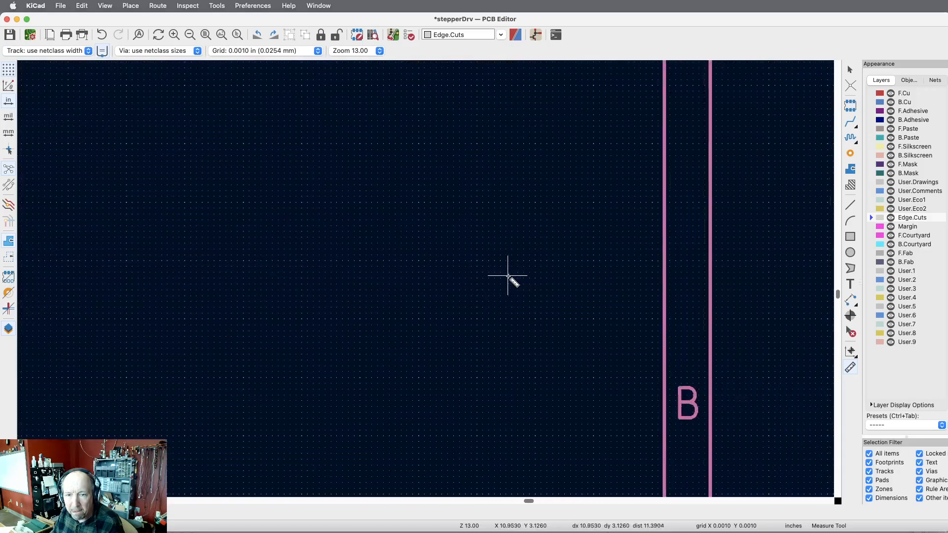
scroll(508, 276, left, 20)
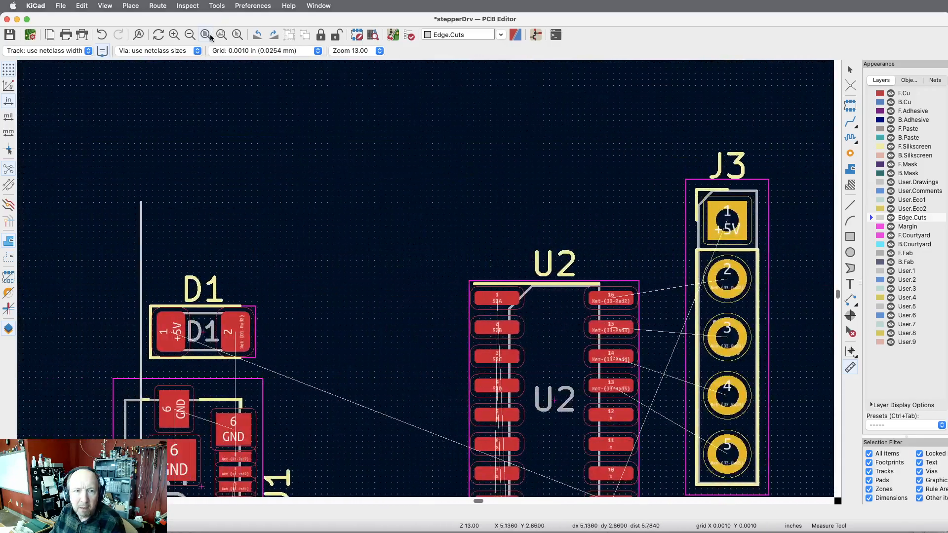
Move capacitor C2 to just above driver U1 beside J2, and capacitor C8 to just above driver U2 beside J3.
click(205, 35)
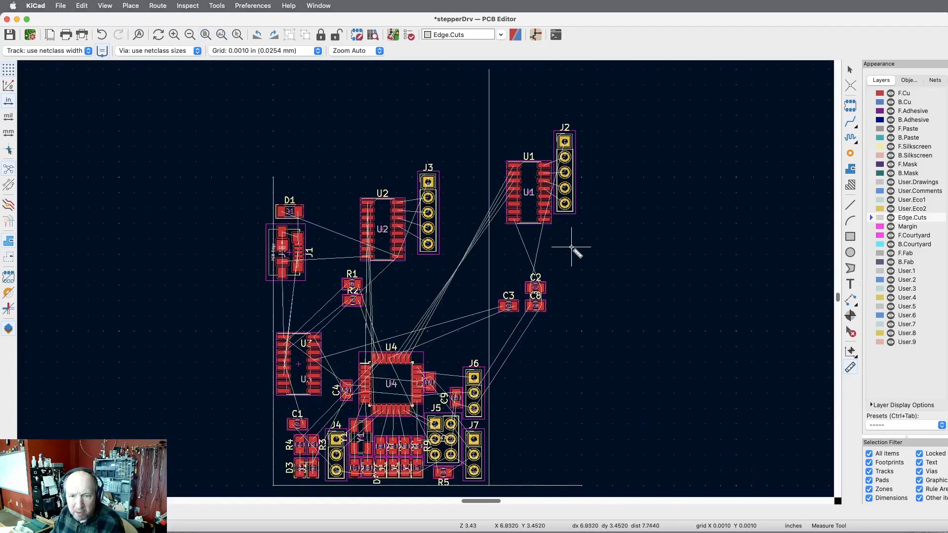
key(Escape)
key(m)
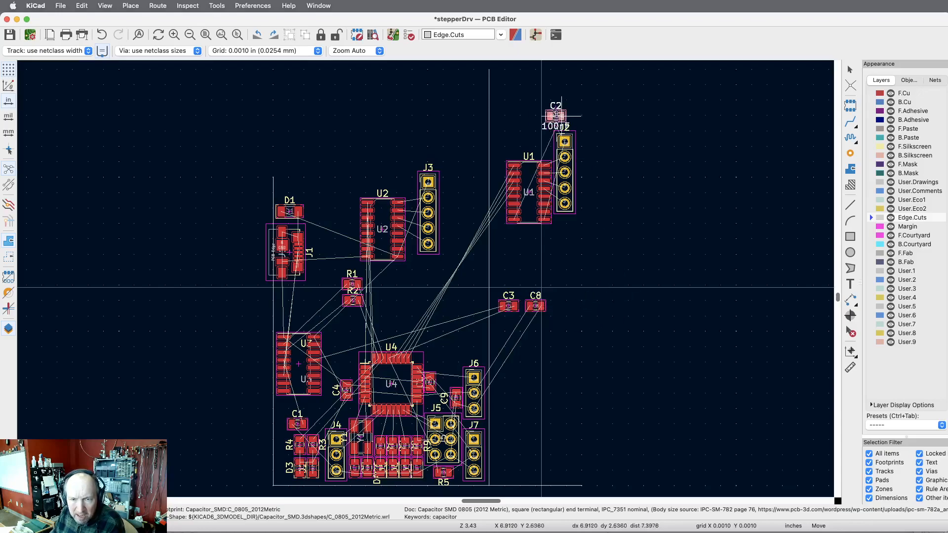
click(534, 287)
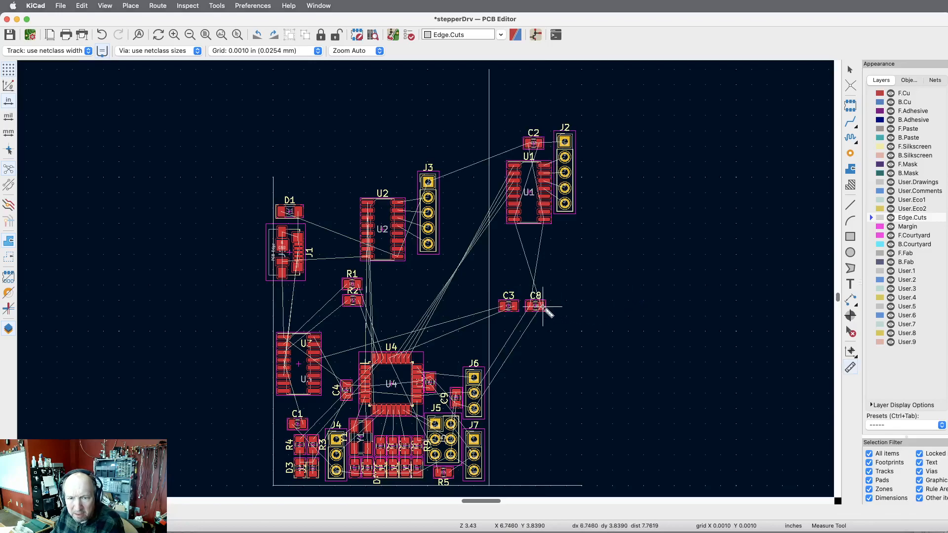
key(m)
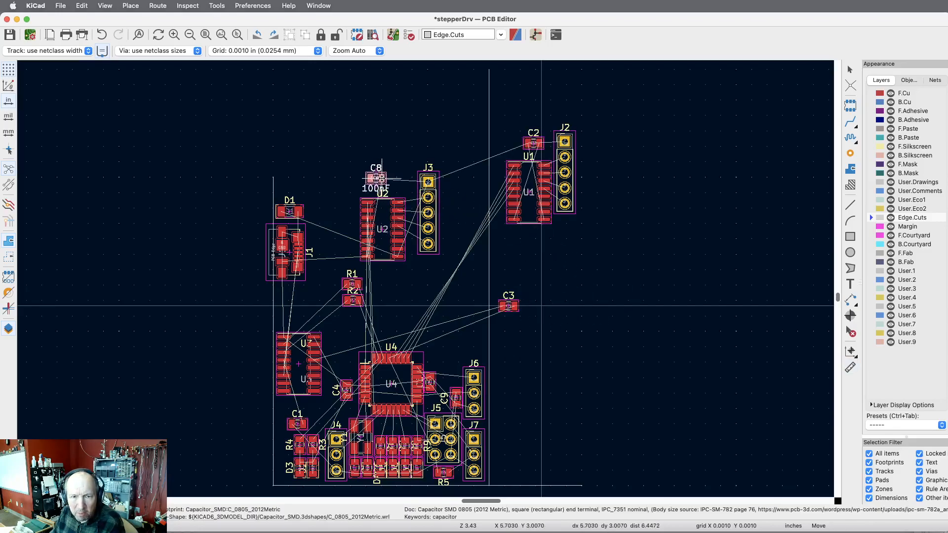
click(378, 179)
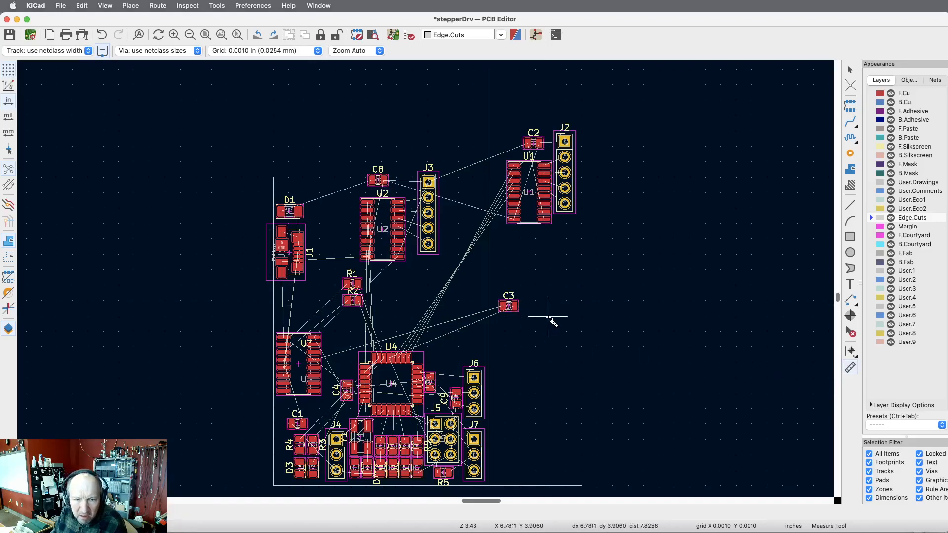
Switch to the Schematic Editor and examine how capacitors C3 and C1 connect to the CH340C chip U3.
key(super+grave)
scroll(546, 301, left, 15)
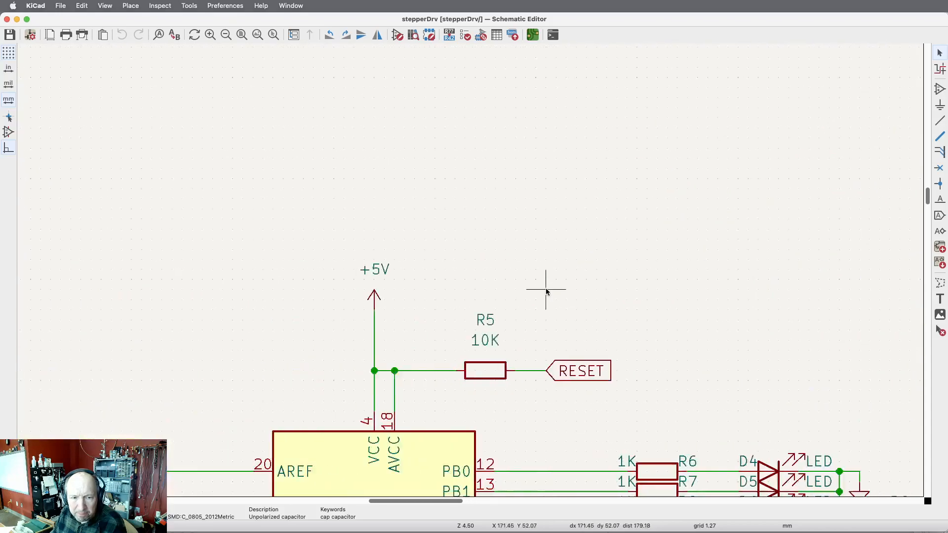
scroll(547, 291, down, 5)
scroll(546, 292, left, 8)
scroll(547, 292, down, 6)
scroll(546, 291, down, 6)
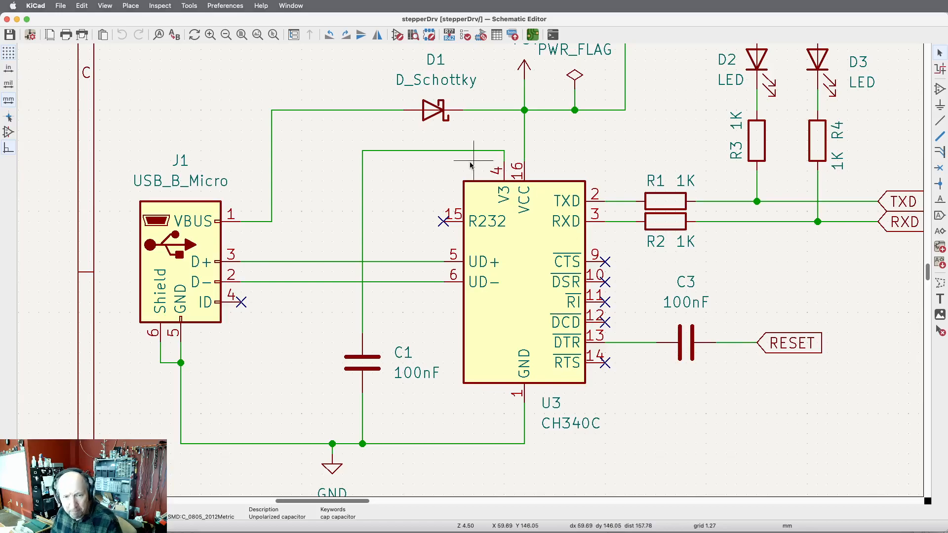
Return to the PCB Editor and move capacitor C3 between U3 and U4, just above C4.
key(super+grave)
key(super+grave)
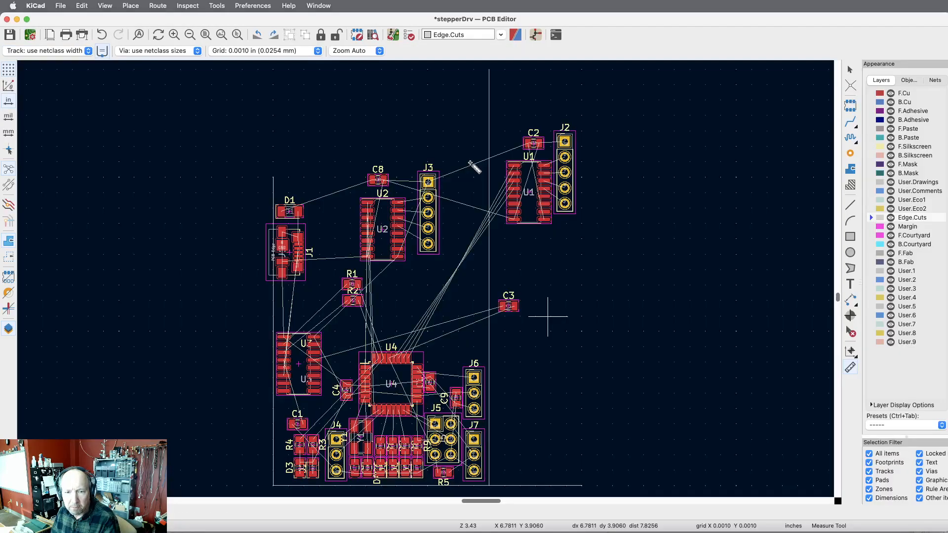
key(Escape)
click(514, 306)
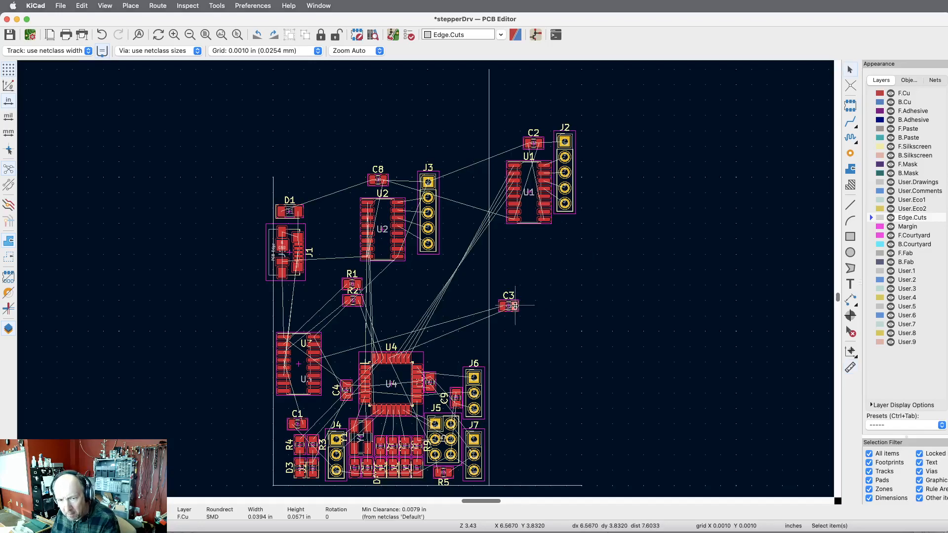
key(m)
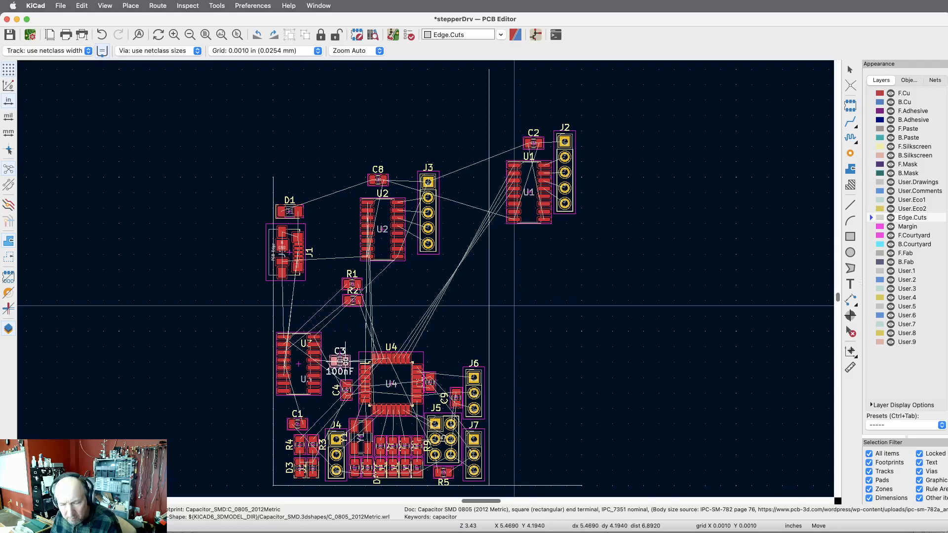
click(341, 361)
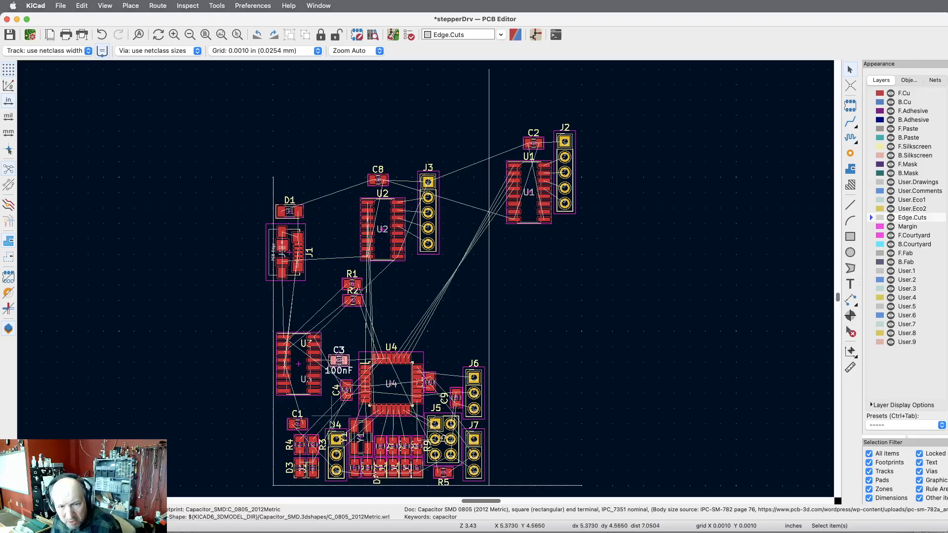
Examine the placement of C3 and C4 and the row of parts from D3 to J7 along the lower board edge.
scroll(330, 454, up, 1)
scroll(330, 454, down, 6)
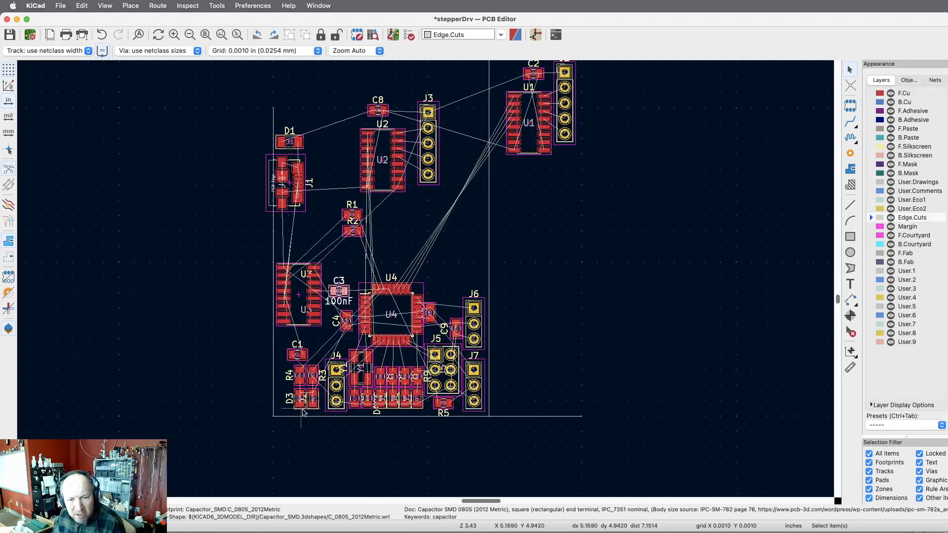
click(174, 35)
scroll(356, 189, up, 3)
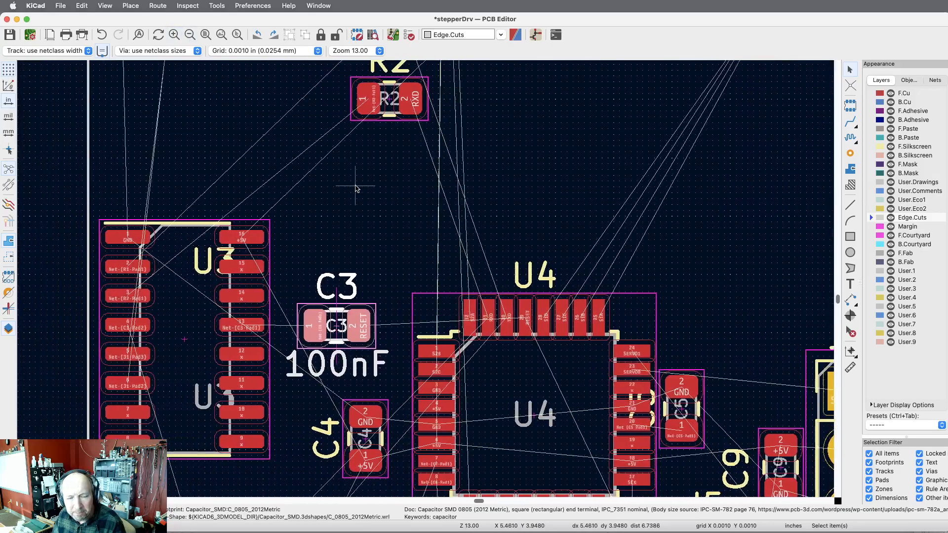
scroll(356, 188, down, 10)
scroll(357, 188, right, 5)
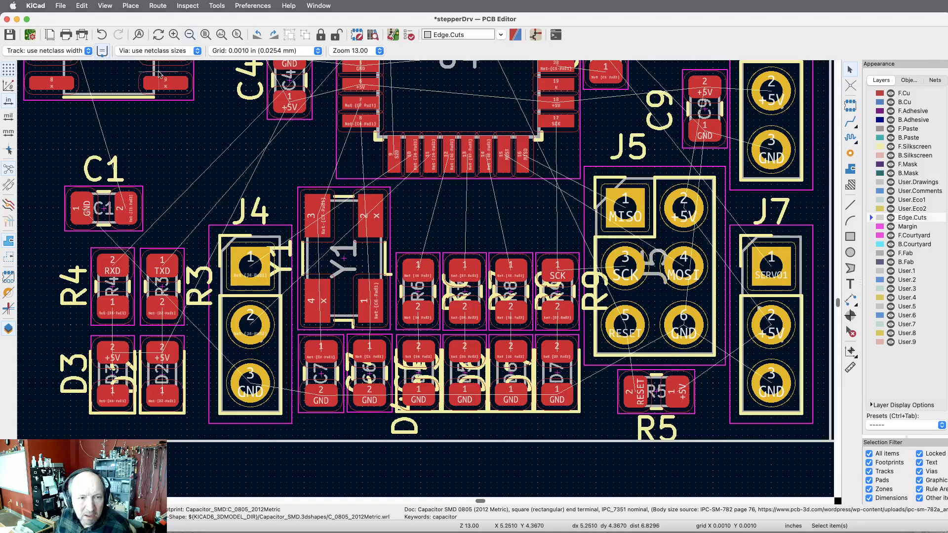
Add pre-defined track widths of 0.006 in and 0.012 in to the board setup.
click(88, 52)
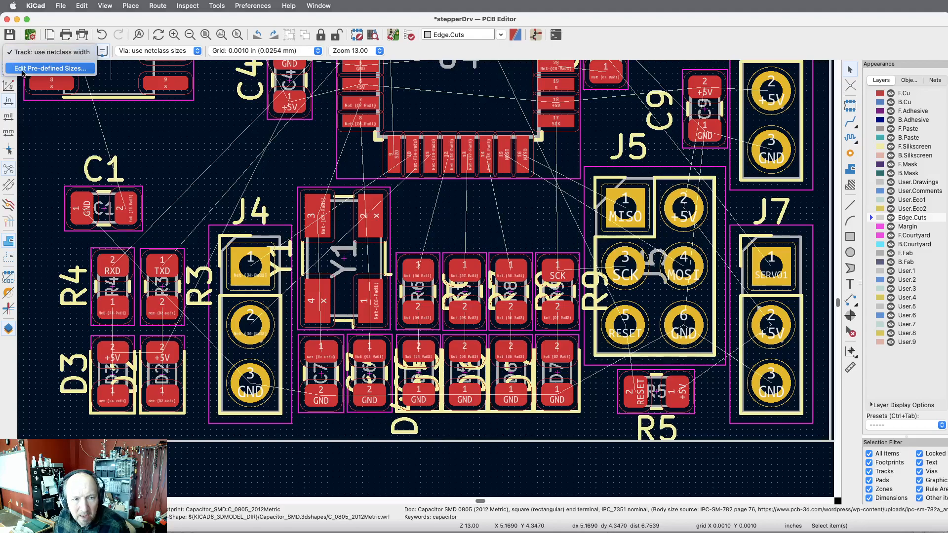
click(55, 69)
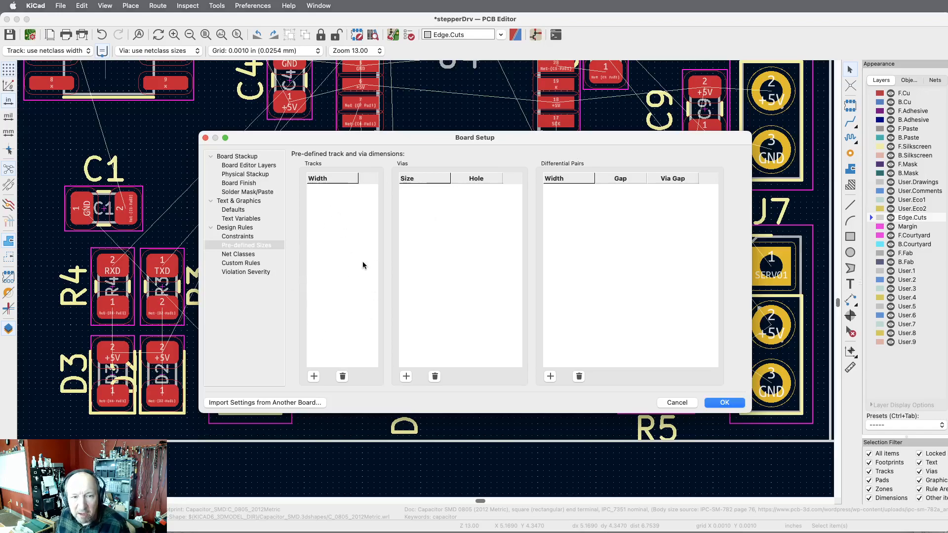
click(314, 377)
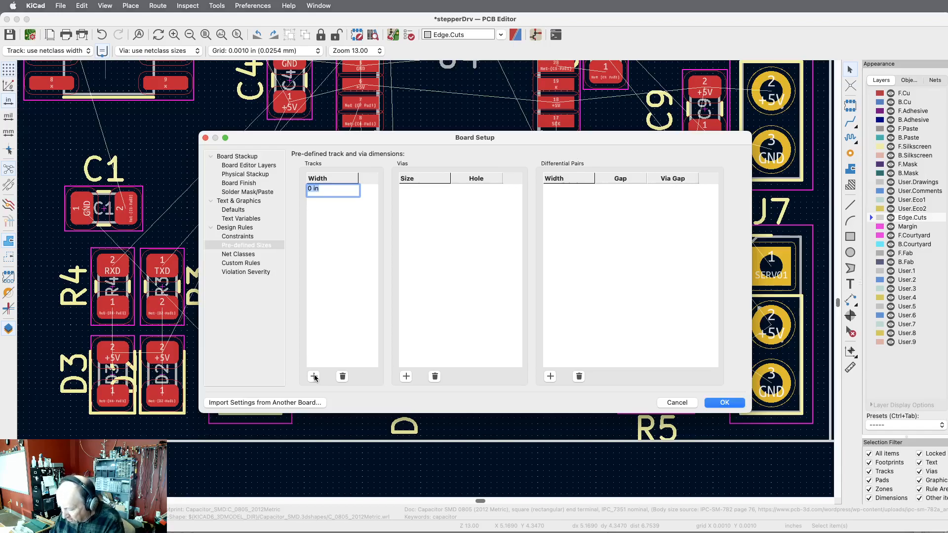
text(0.006)
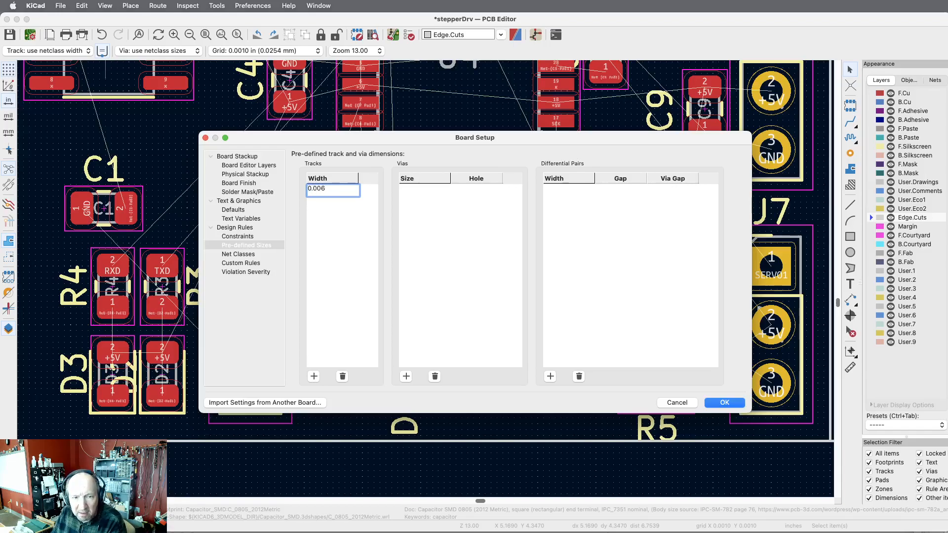
key(Return)
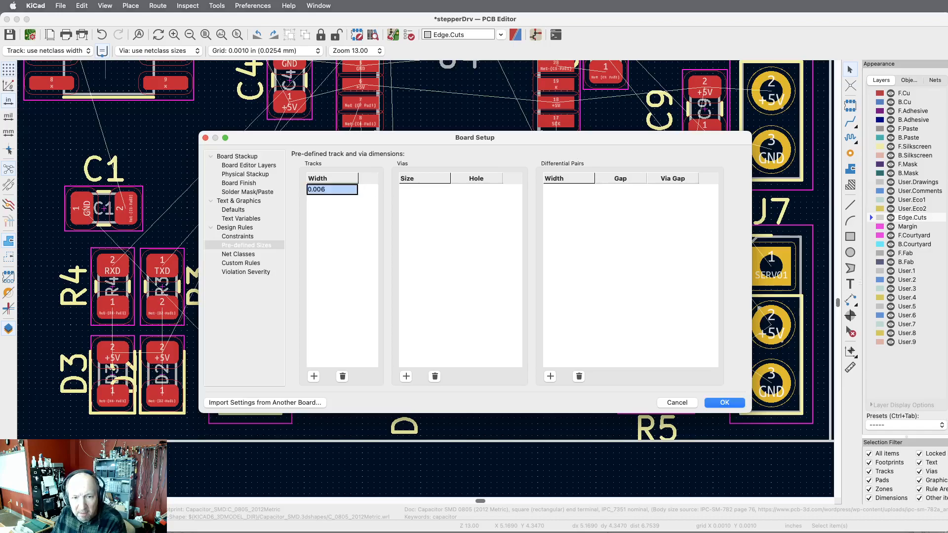
click(314, 377)
text(0)
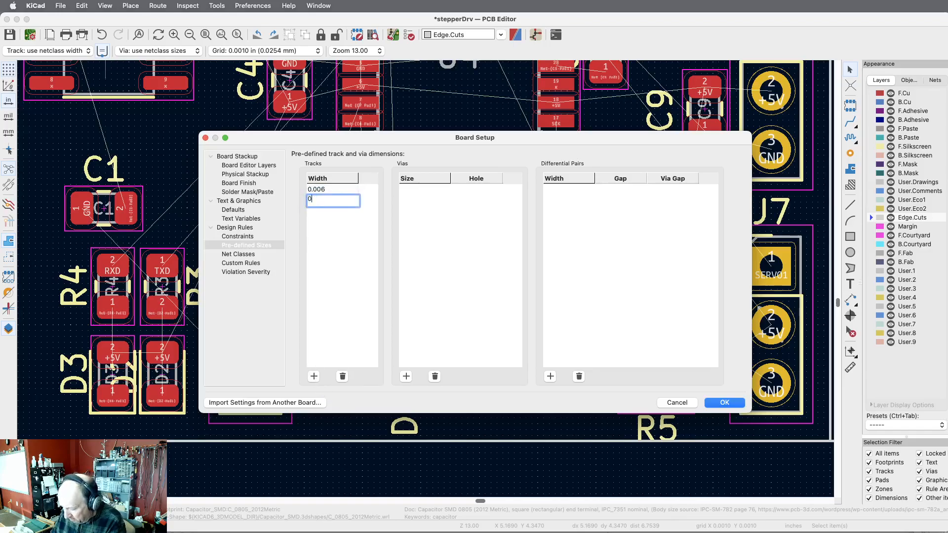
text(.012)
key(Return)
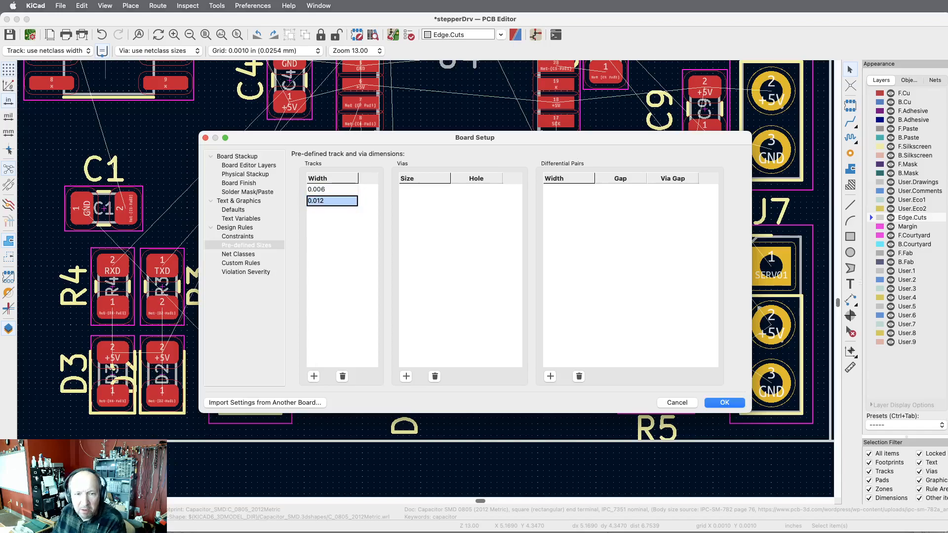
Add two more pre-defined track widths, 0.020 in and 0.024 in.
click(315, 377)
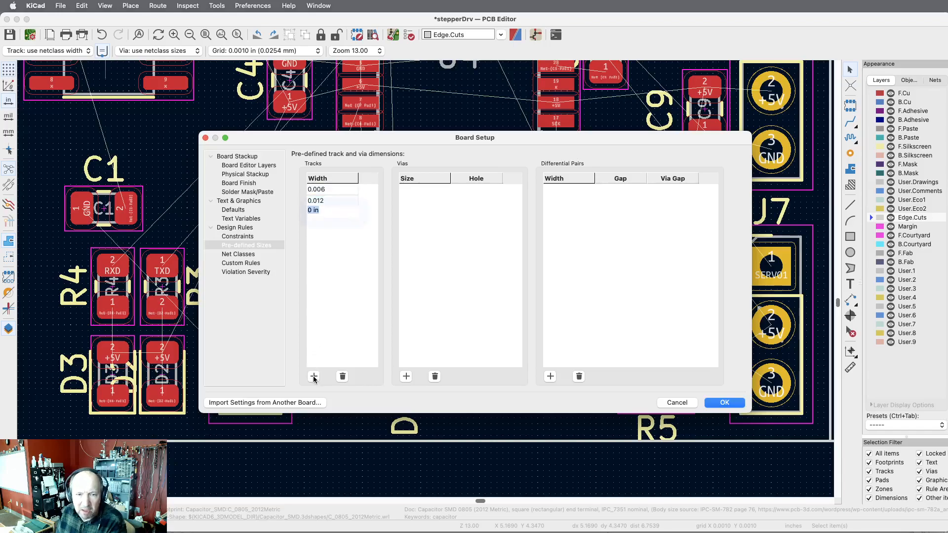
text(0.020)
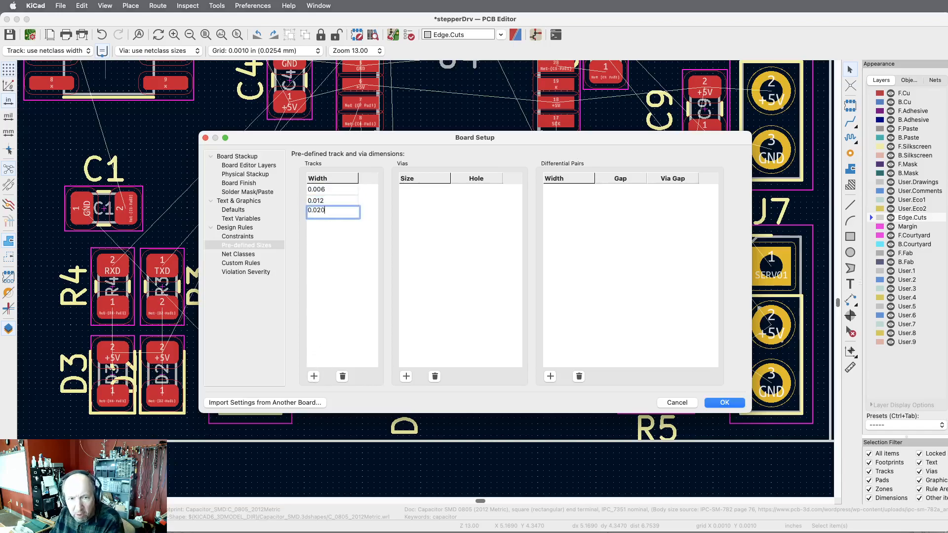
key(Return)
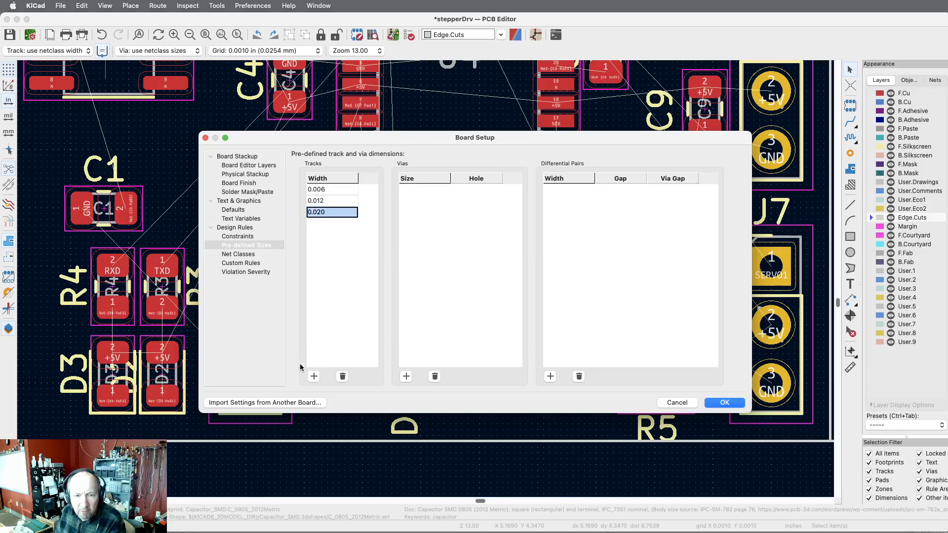
click(314, 377)
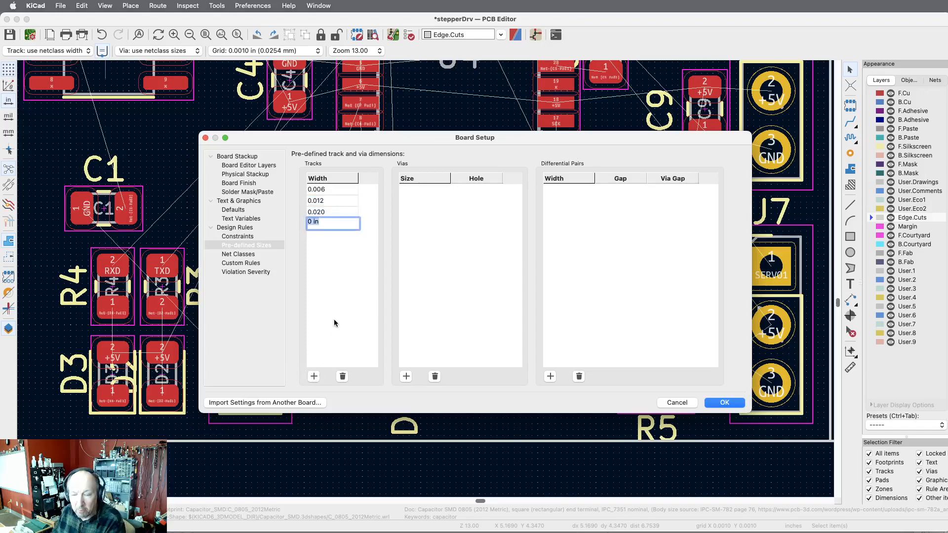
text(0.024)
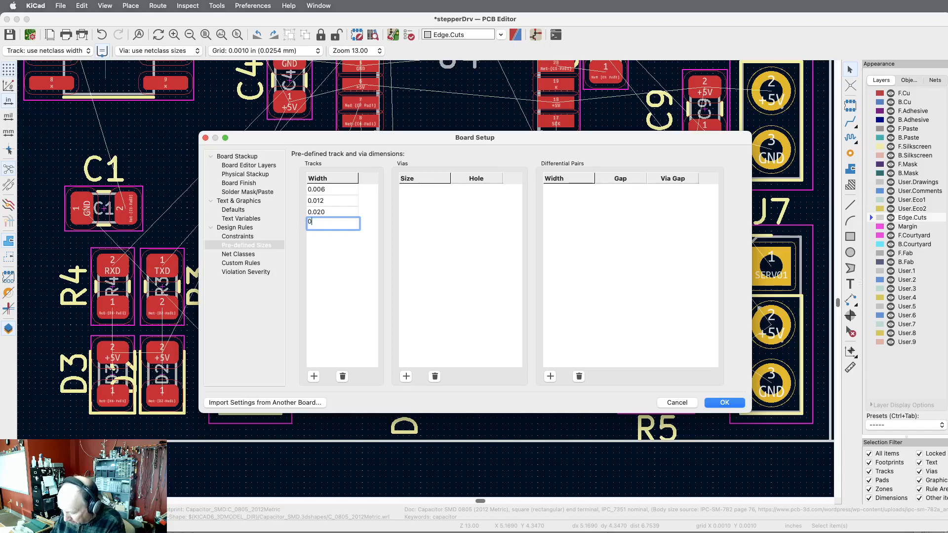
key(Return)
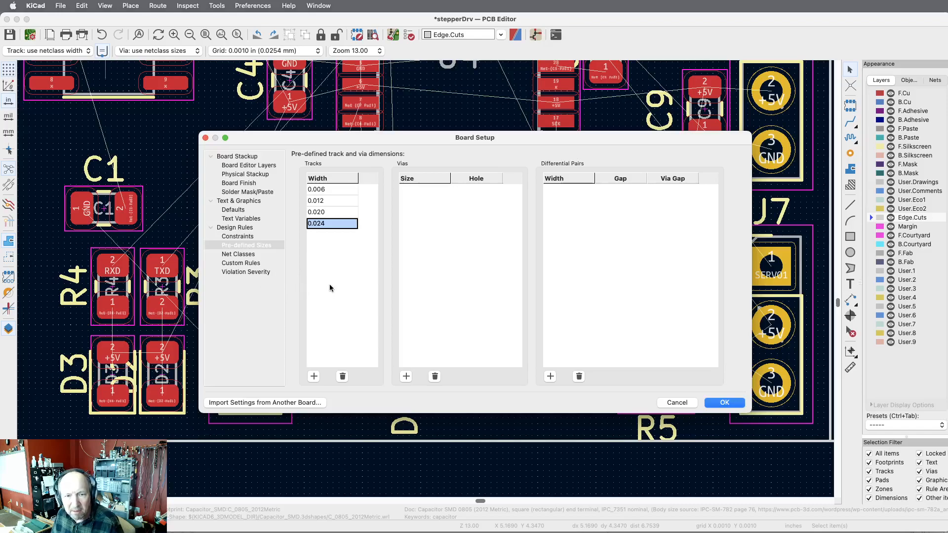
Set the minimum track width in the design rule constraints to 0.006 in and accept the board setup.
click(235, 234)
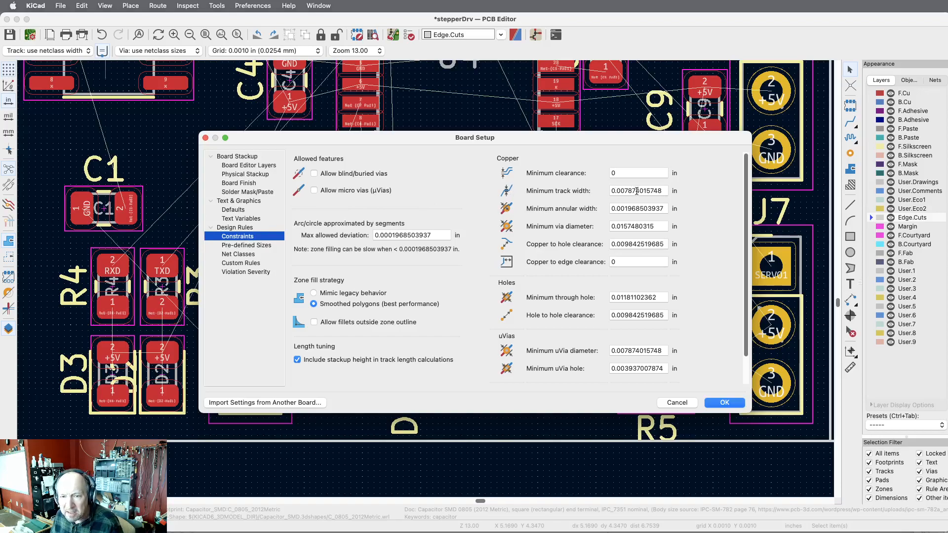
mouse_move(634, 191)
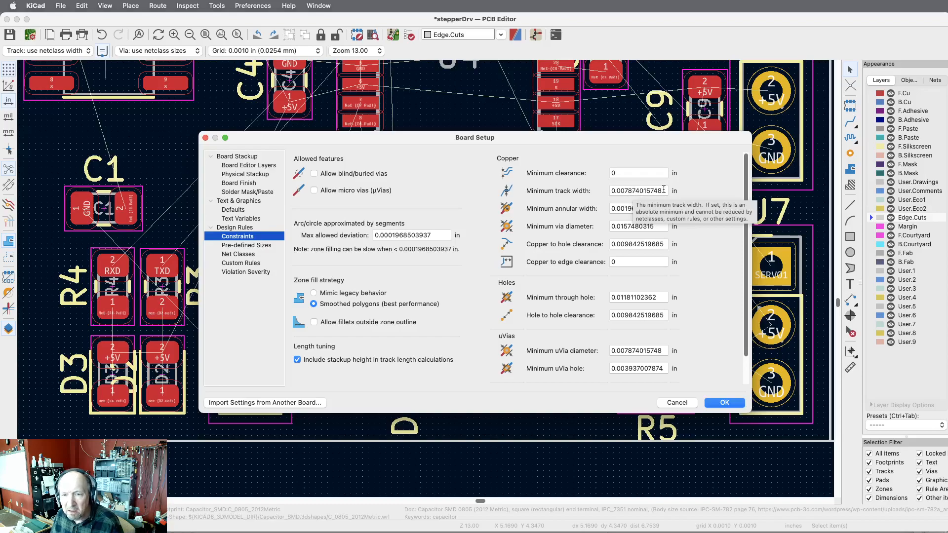
drag(663, 190, 598, 193)
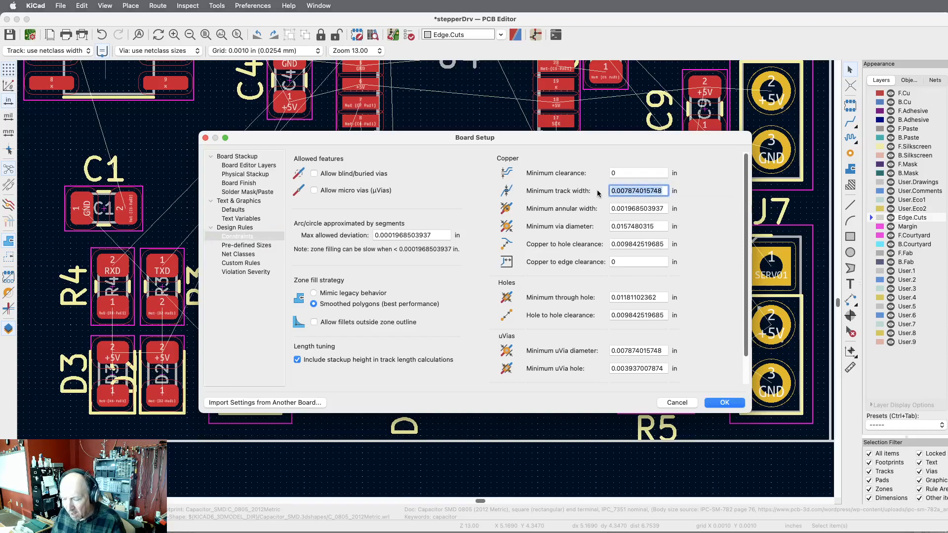
text(0.006)
key(Return)
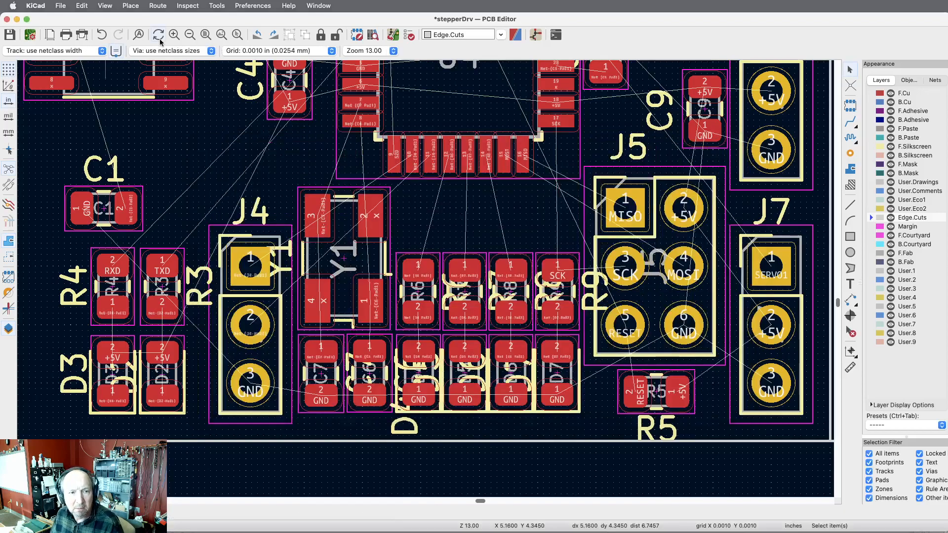
Review the available track widths, then check the pre-defined sizes and copper constraints in the board setup.
click(102, 51)
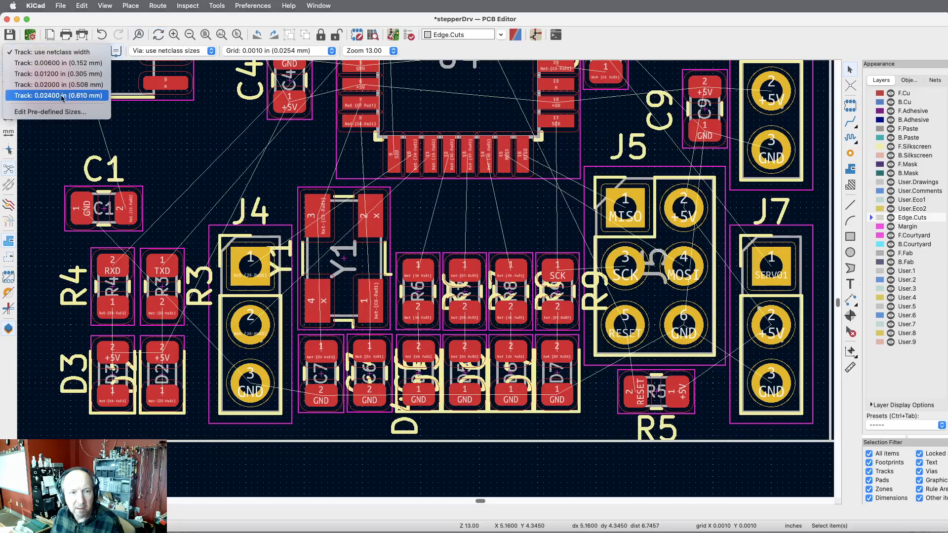
click(56, 115)
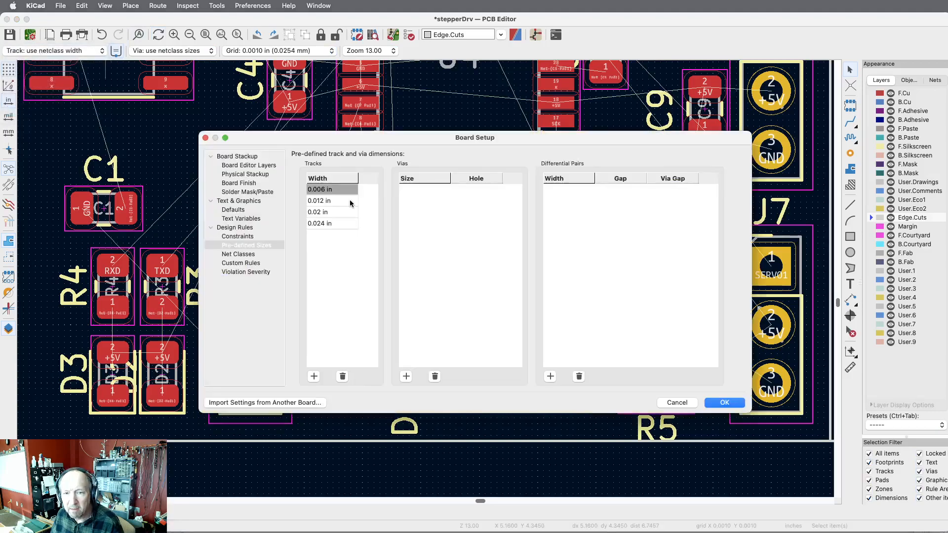
click(242, 237)
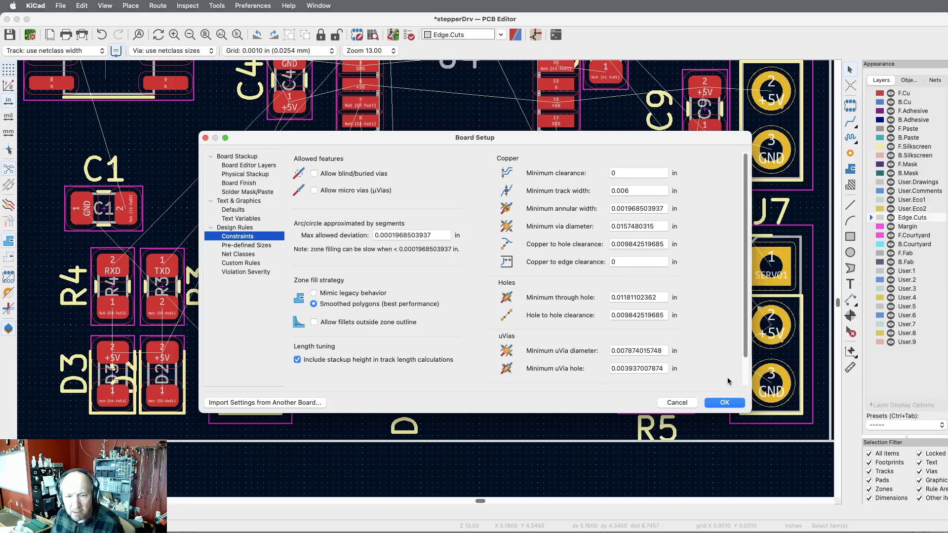
click(724, 402)
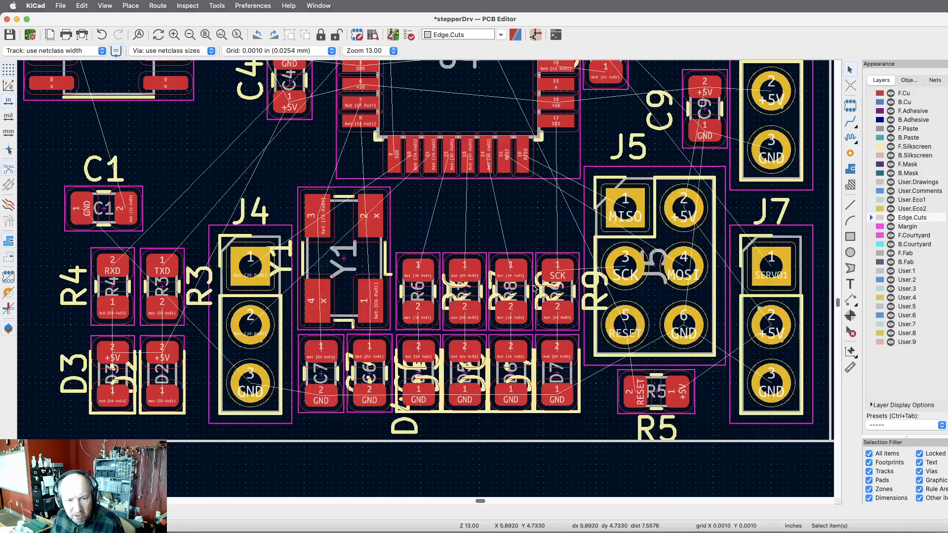
Select the 0.024 in track width and make F.Cu the active layer.
scroll(558, 291, left, 10)
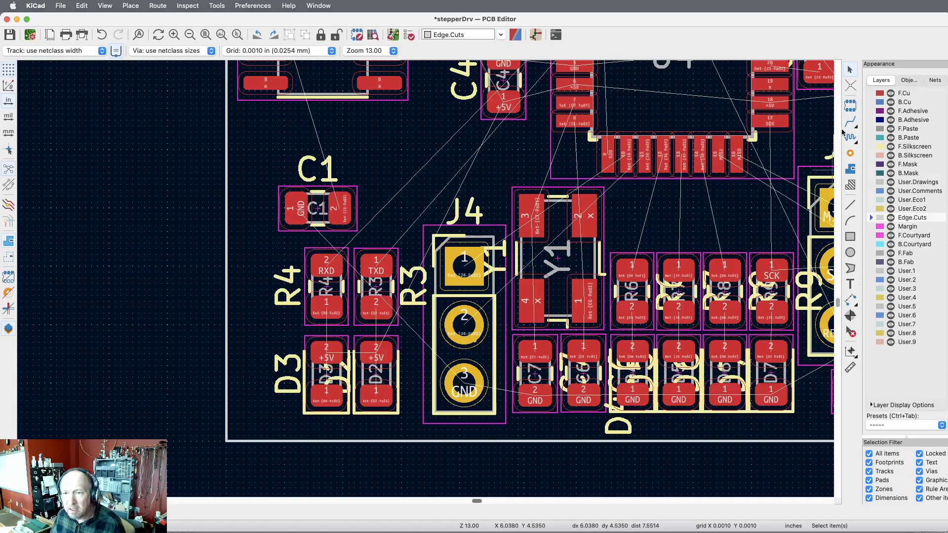
click(103, 51)
click(66, 96)
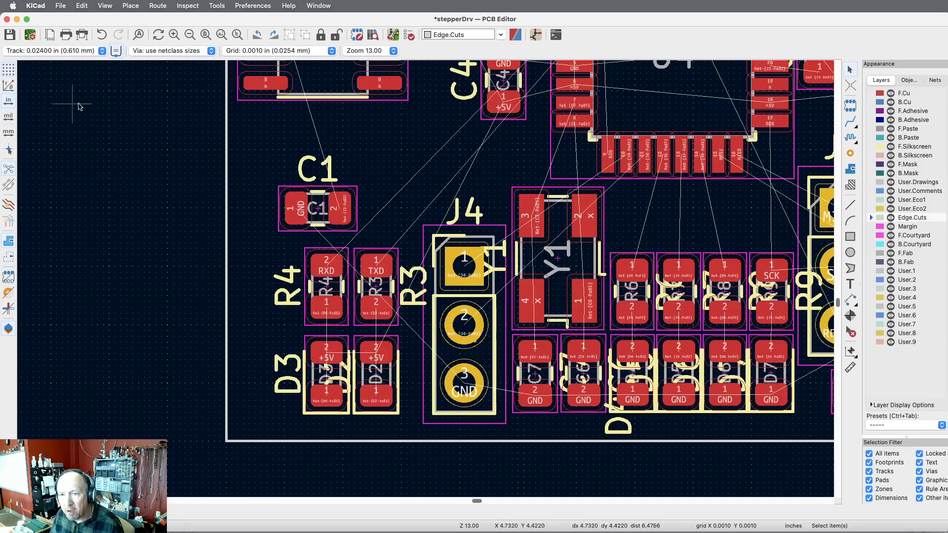
click(884, 94)
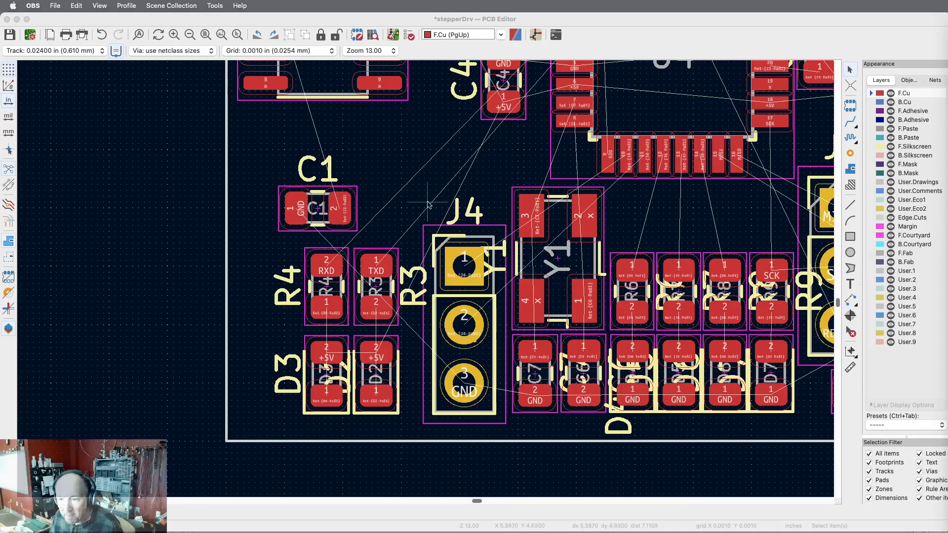
click(123, 271)
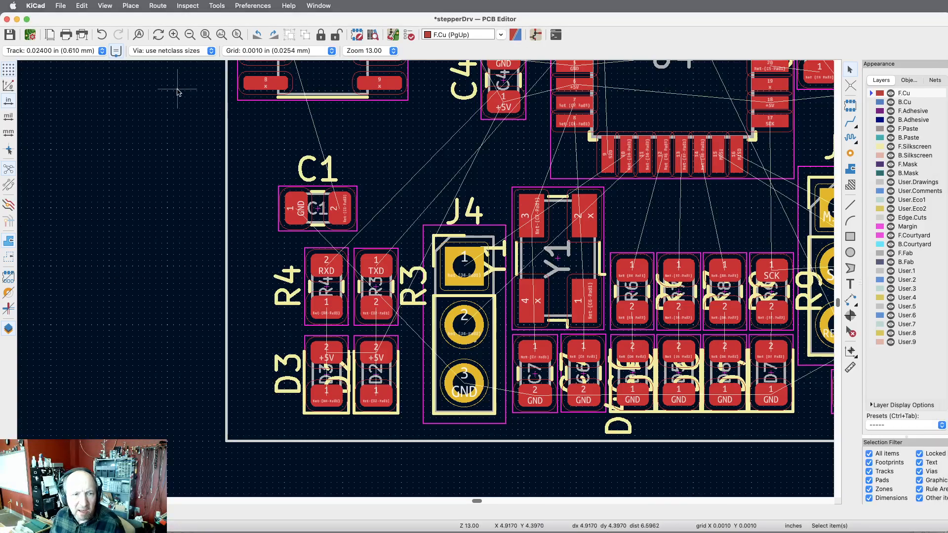
Route a GND track from J4 pin 3 through pad 2 of C7 to pad 2 of C6.
click(847, 122)
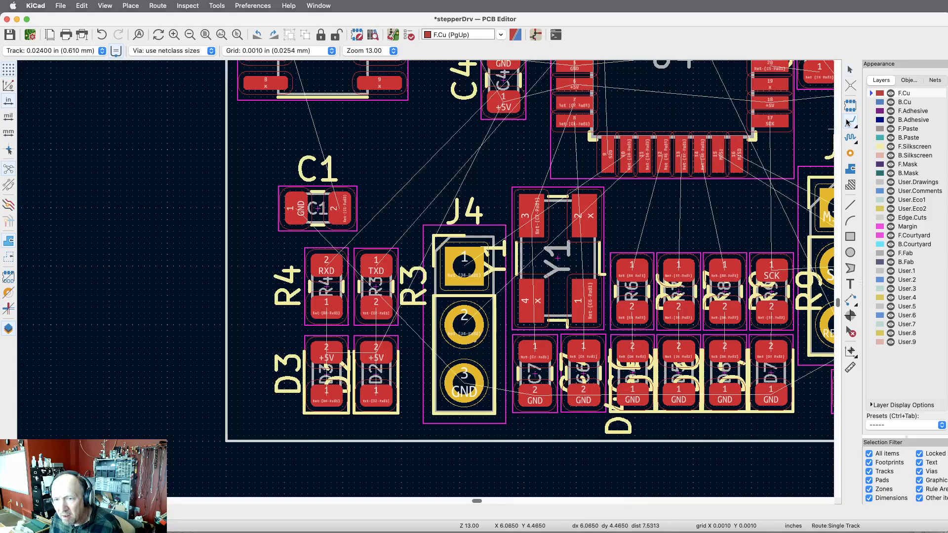
click(466, 381)
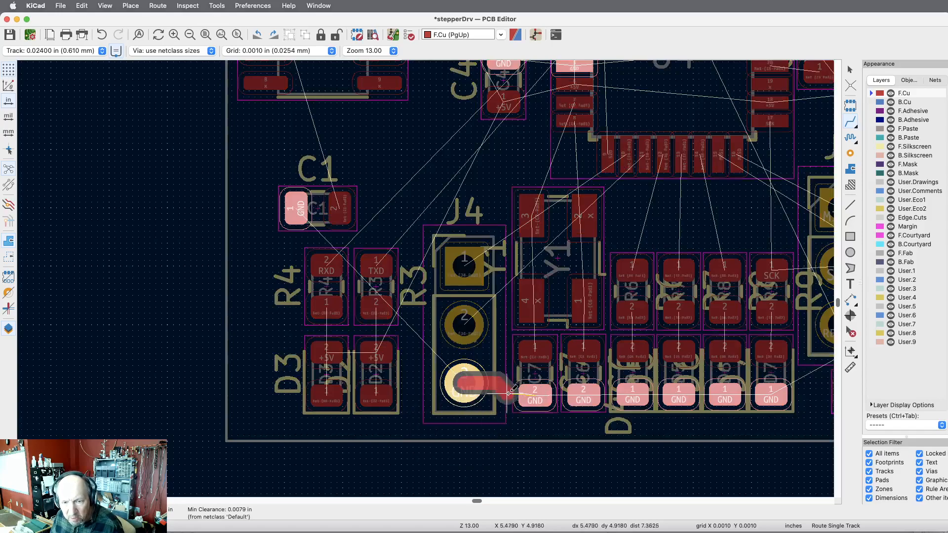
click(536, 395)
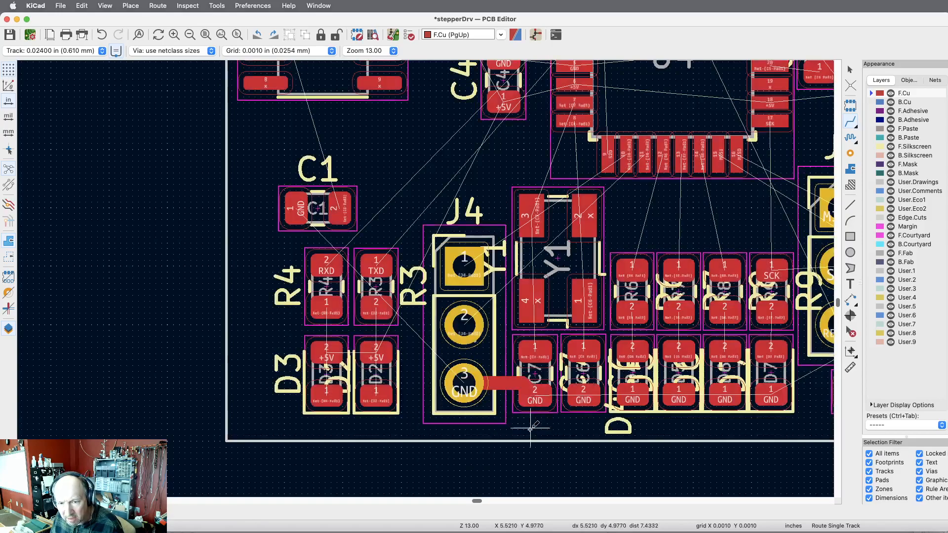
click(538, 394)
click(584, 393)
Continue the GND track from C6 through pad 1 of D4, D5 and D6 to pad 1 of D7.
click(584, 394)
click(634, 393)
click(636, 392)
click(679, 393)
click(680, 393)
click(721, 395)
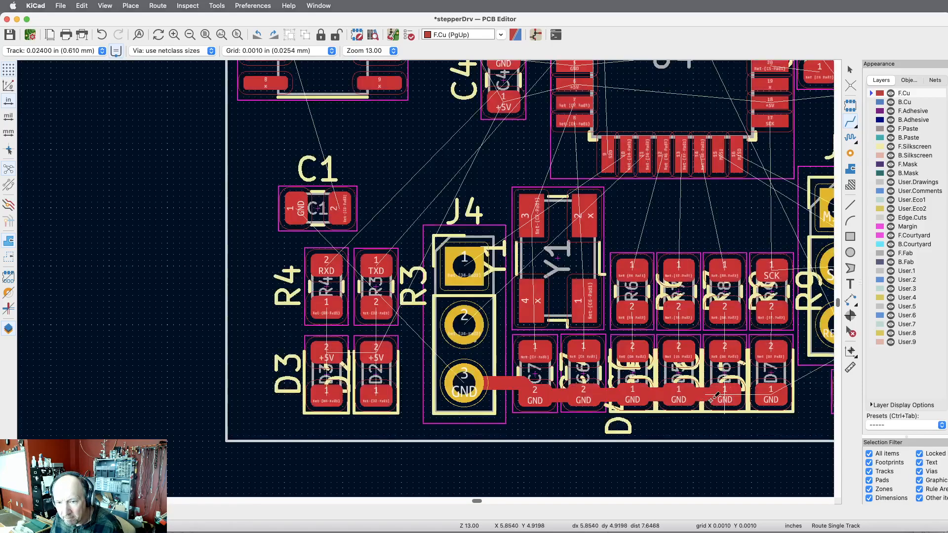
click(724, 394)
click(771, 395)
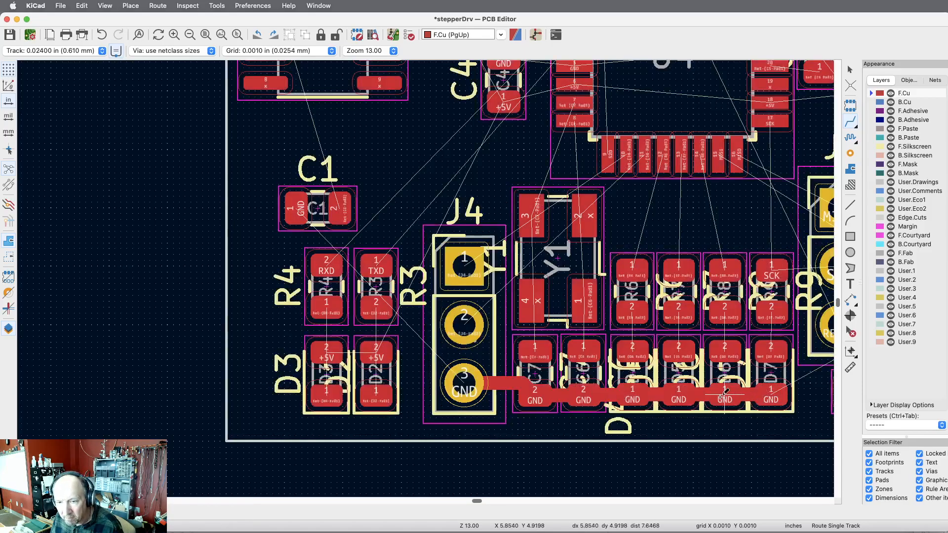
Route a GND track from J4 pin 3 below D2 and D3 and up along the board's left edge, ending beside C1's GND pad.
scroll(720, 395, right, 3)
scroll(721, 395, right, 2)
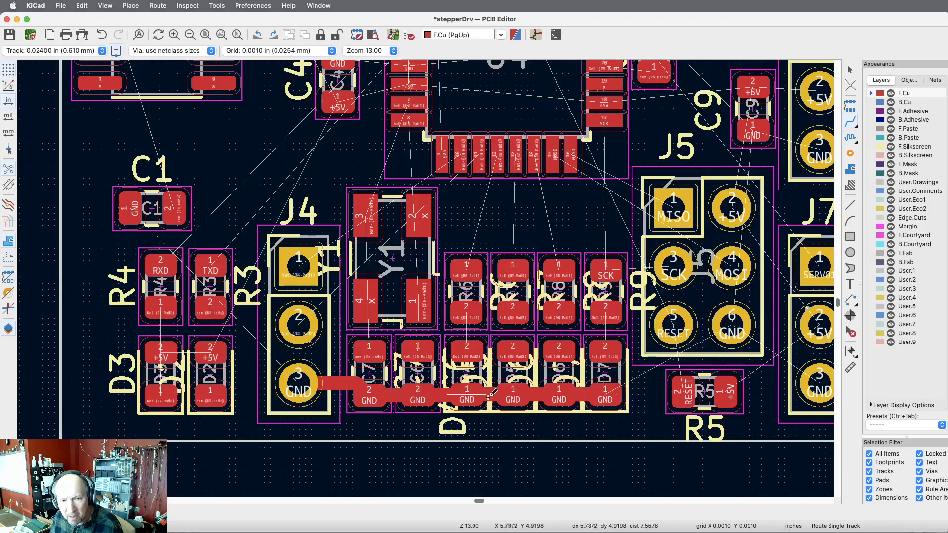
scroll(506, 395, left, 5)
scroll(503, 395, left, 1)
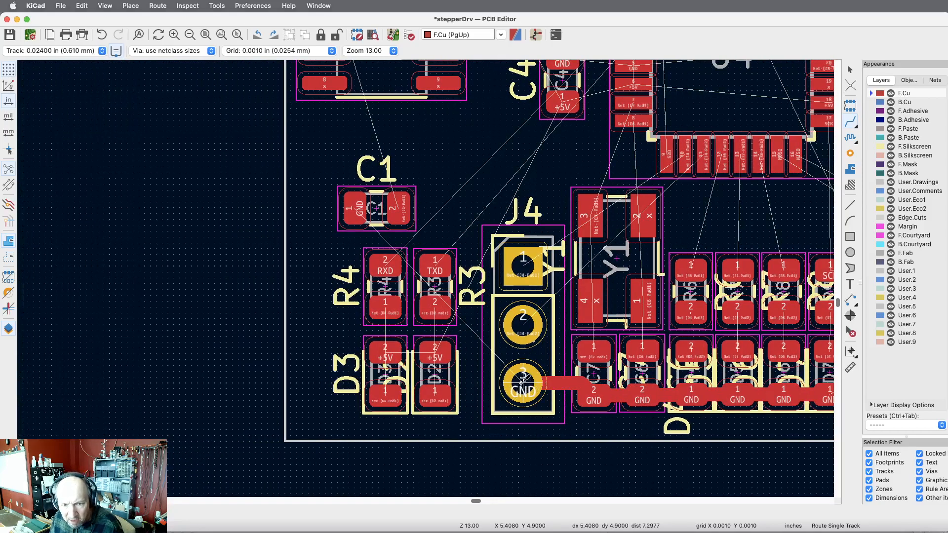
click(521, 383)
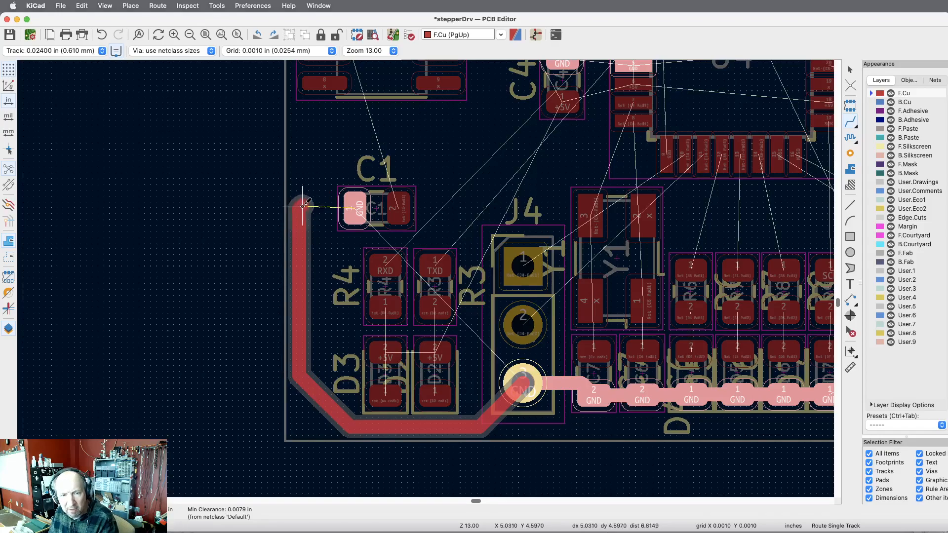
double_click(300, 220)
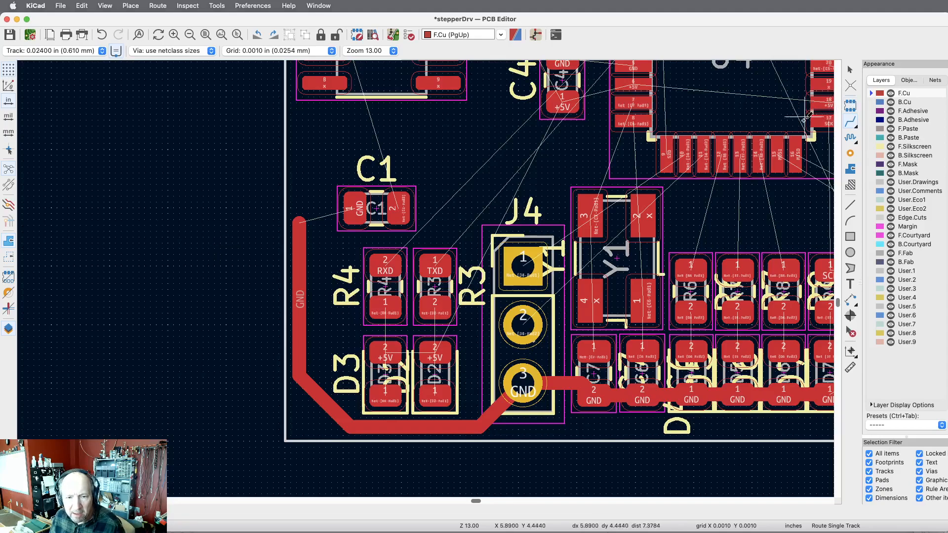
Route +5V from pad 2 of D2 to pad 2 of D3 and on through a via, along the board's lower edge on B.Cu, to J7 pin 2.
click(435, 351)
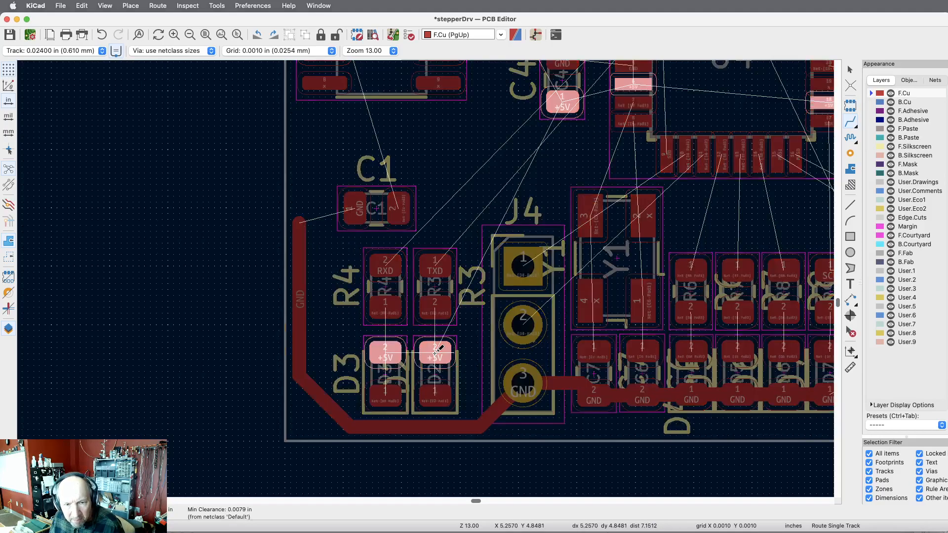
click(385, 351)
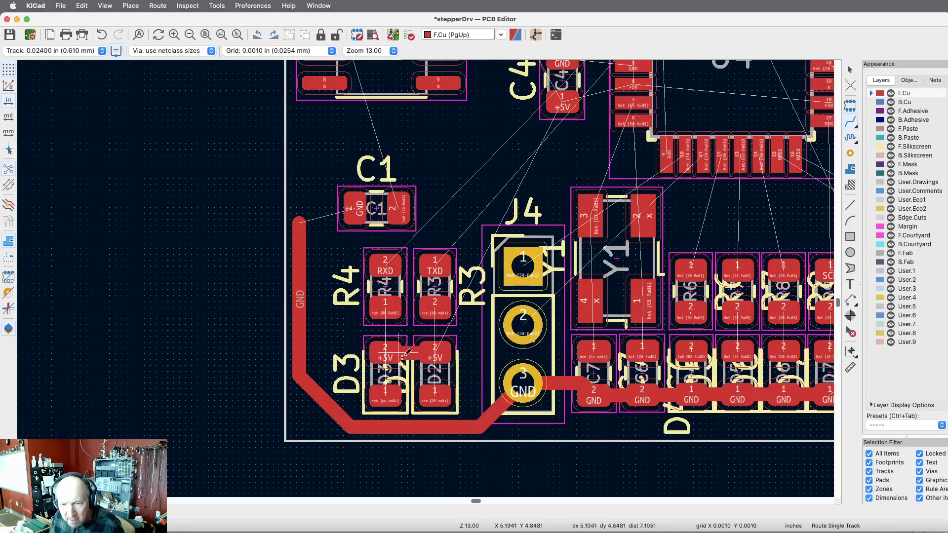
scroll(506, 407, right, 10)
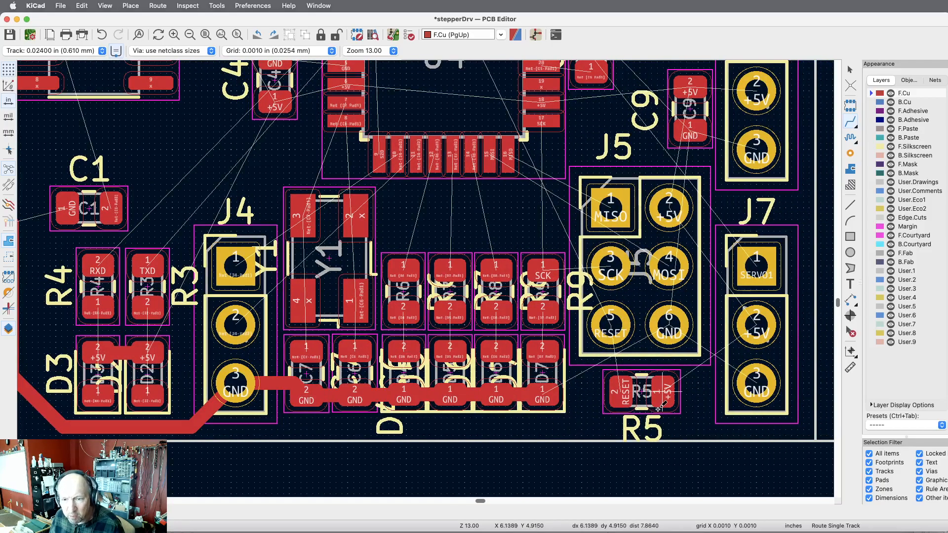
scroll(168, 336, left, 6)
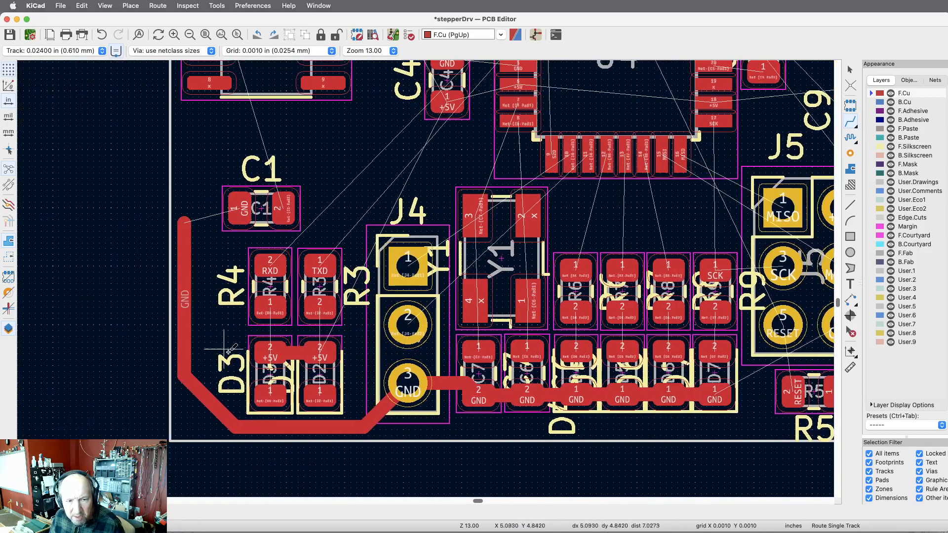
click(273, 349)
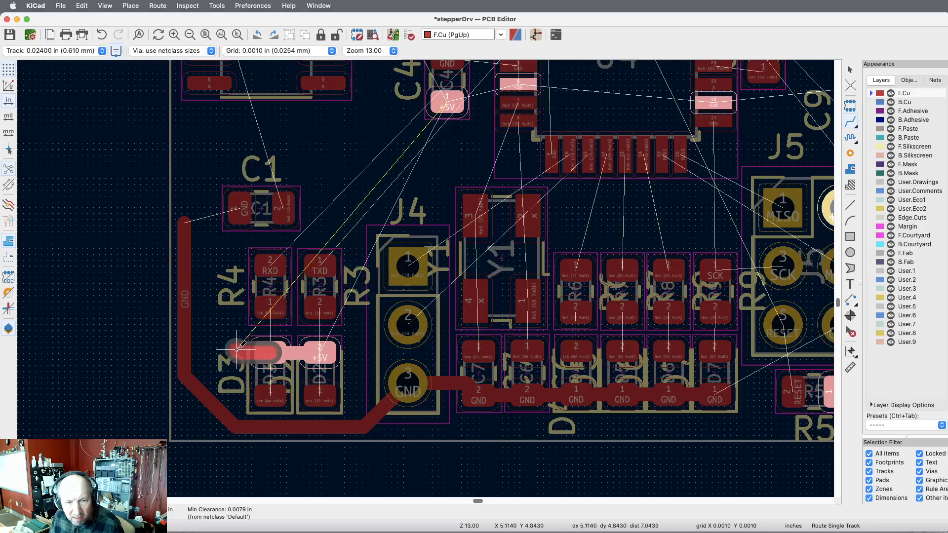
key(v)
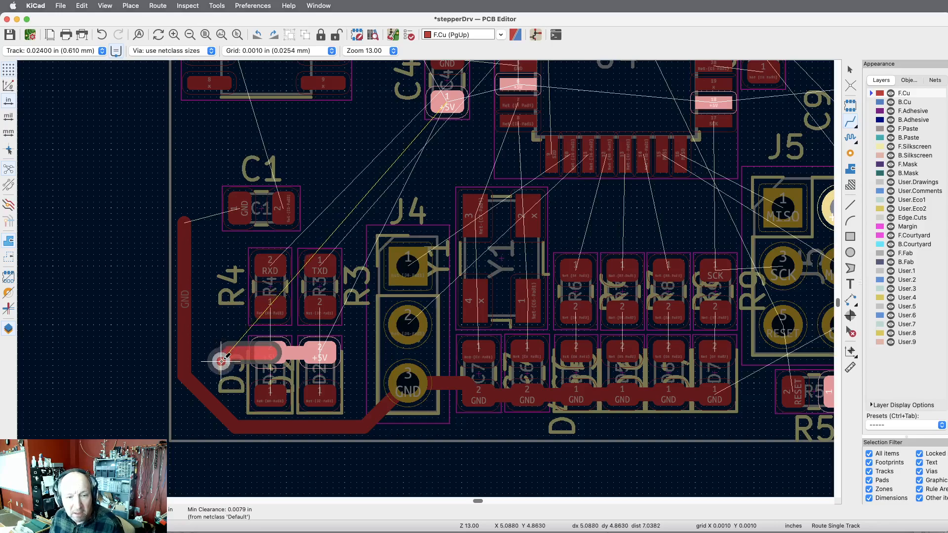
click(218, 360)
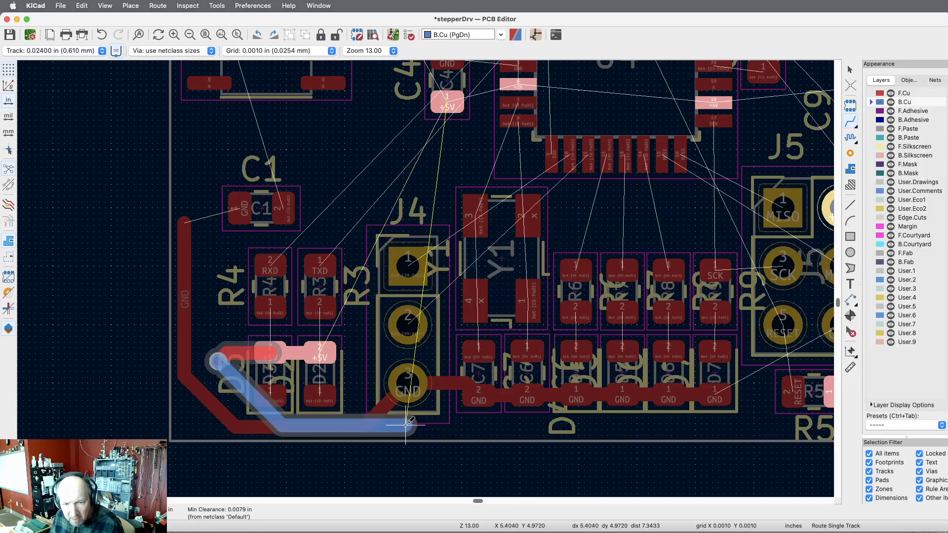
scroll(620, 426, right, 2)
scroll(619, 426, right, 8)
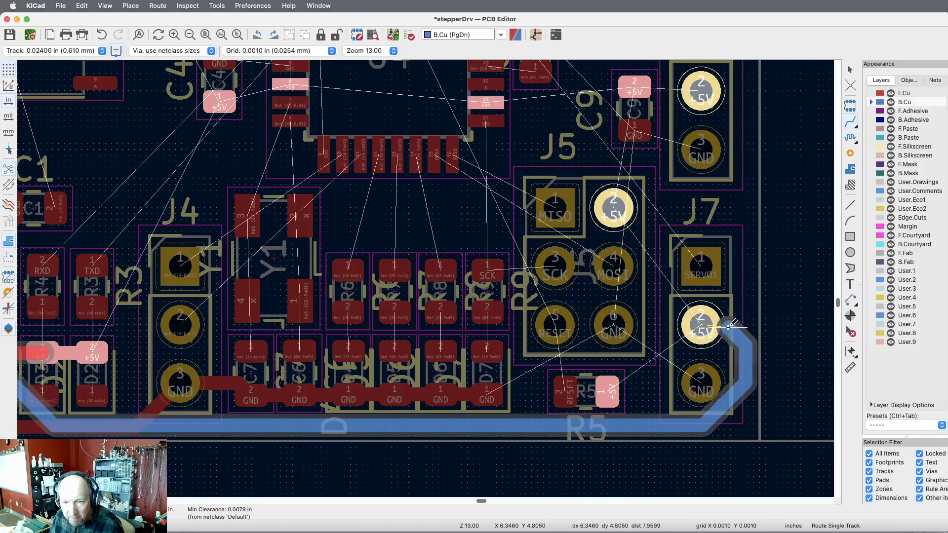
click(725, 324)
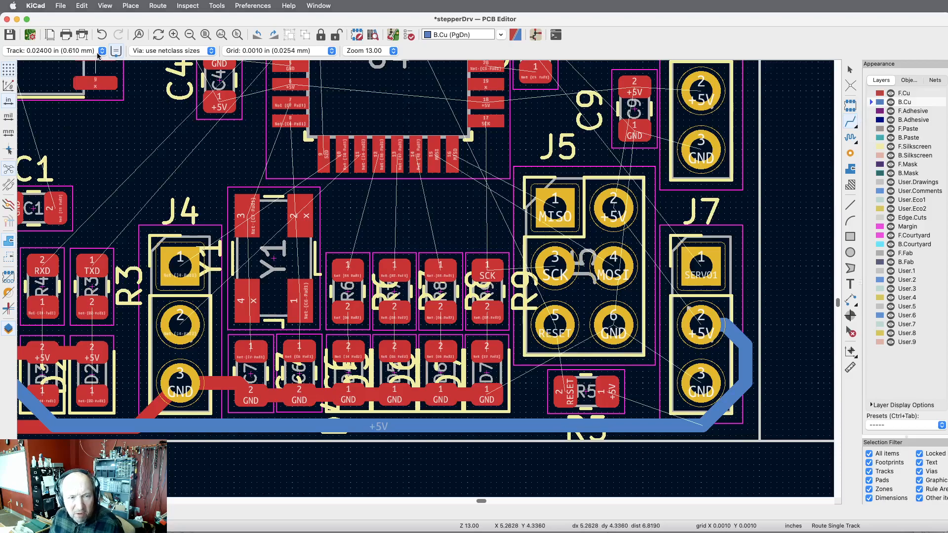
On F.Cu, route a GND track from pad 1 of D7 below R5 to J7 pin 3, and from there to J5 pin 6.
click(873, 94)
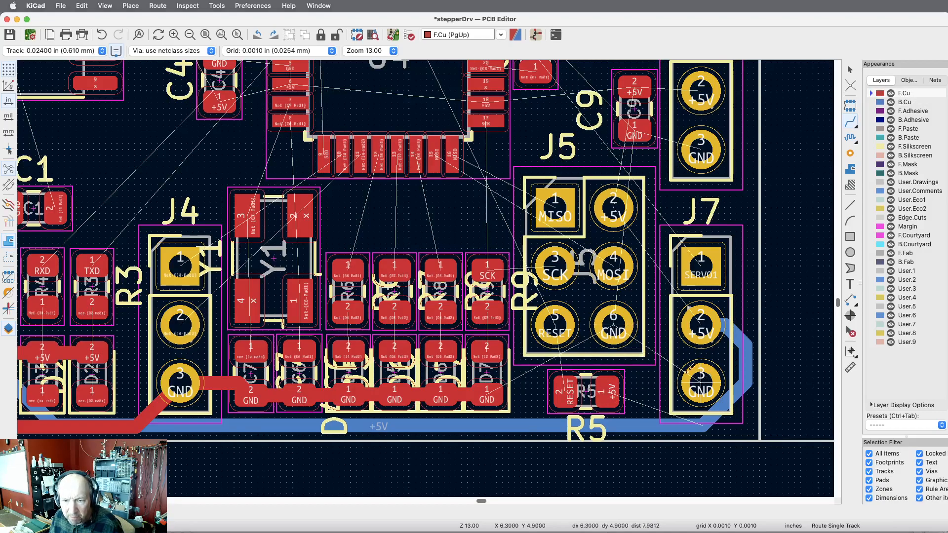
click(486, 393)
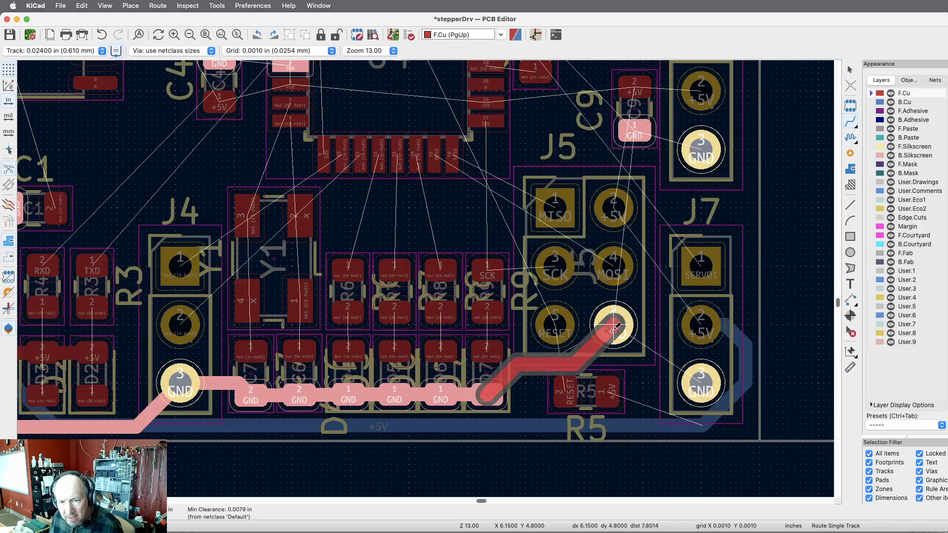
key(Escape)
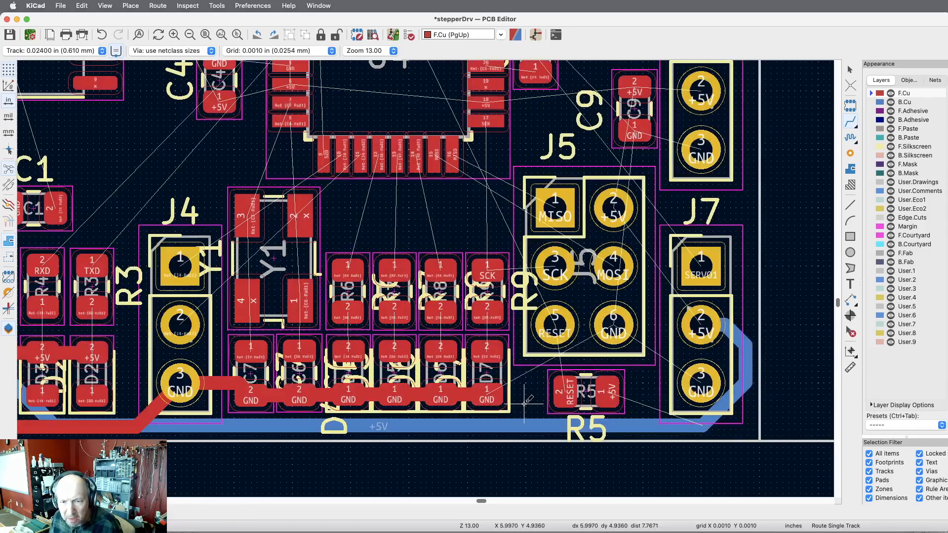
click(494, 392)
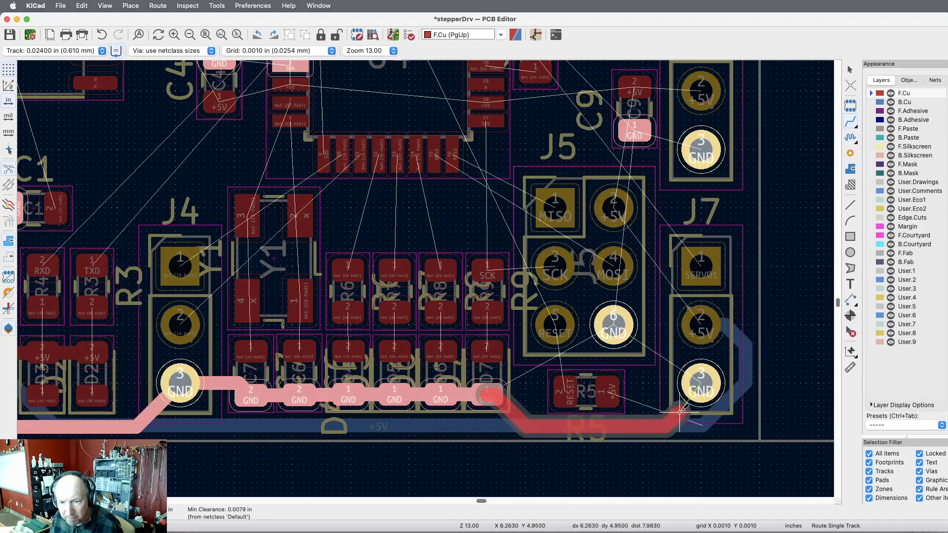
click(703, 381)
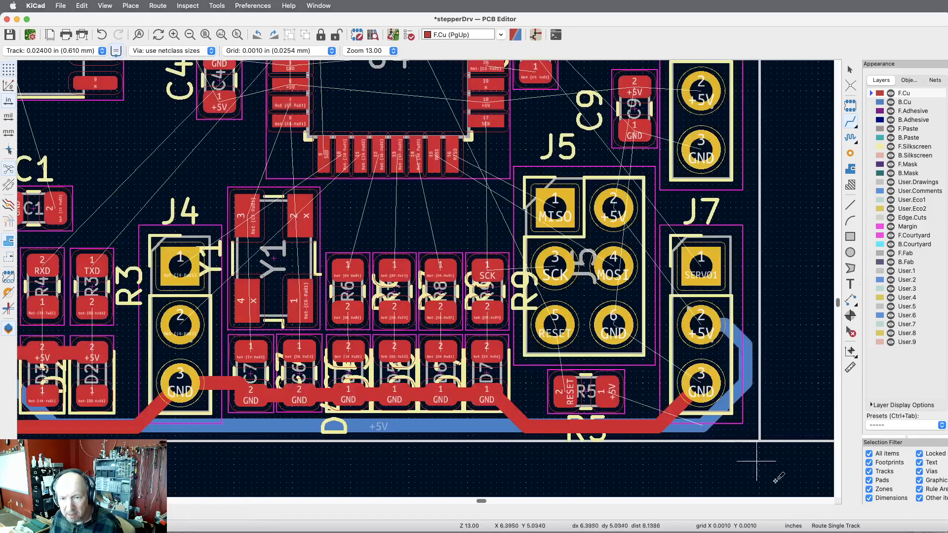
click(698, 382)
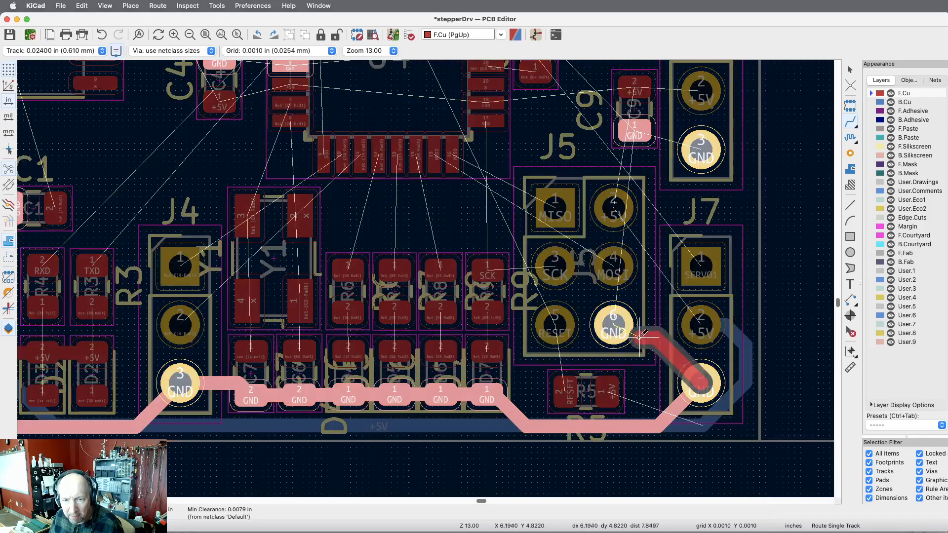
click(613, 330)
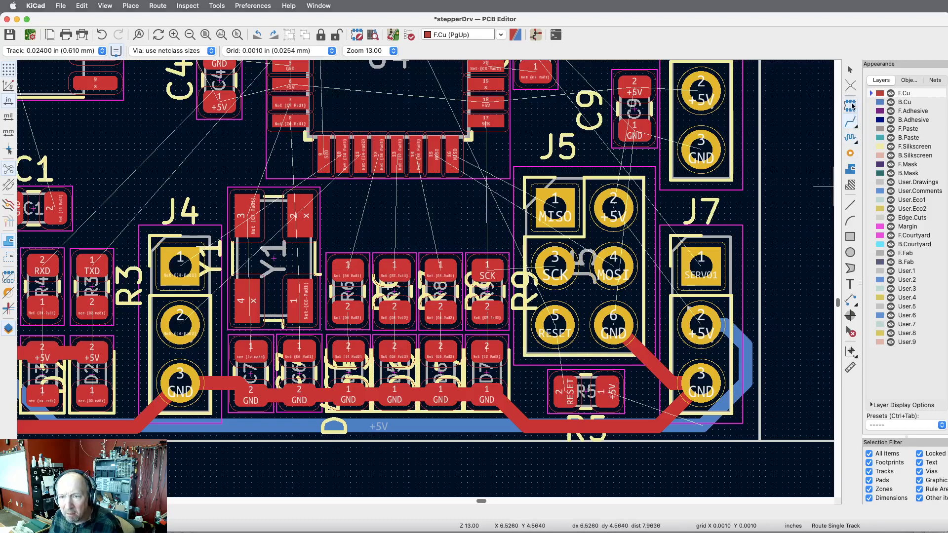
Route pad 1 of R5 through a via beside it down to the +5V track on B.Cu.
click(849, 124)
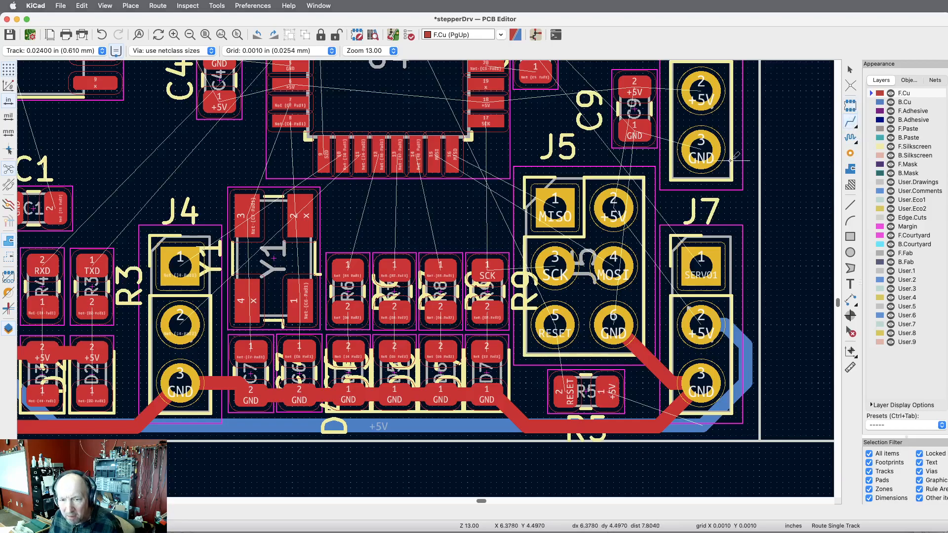
click(608, 389)
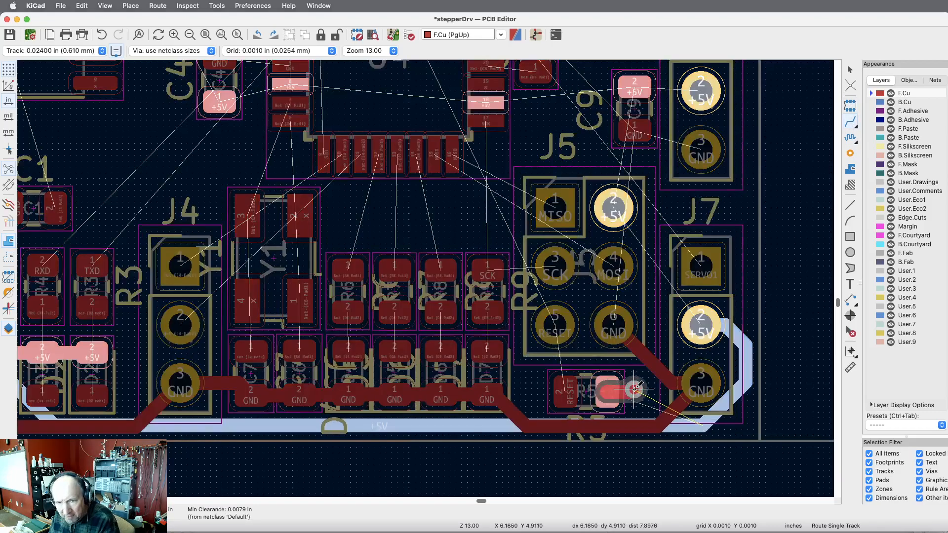
key(v)
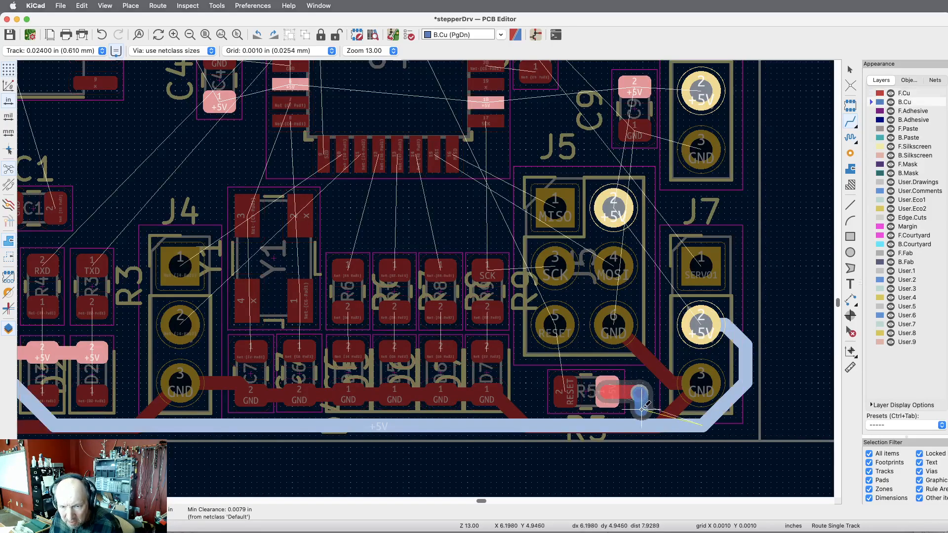
click(645, 425)
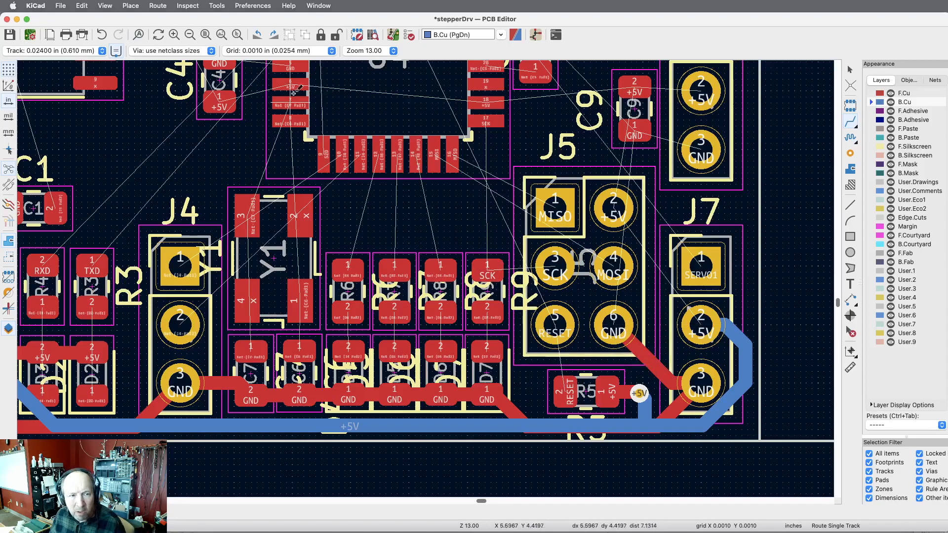
Select the 0.006 in track width and route the RESET track from pad 2 of R5 to J5 pin 5 on F.Cu.
click(102, 51)
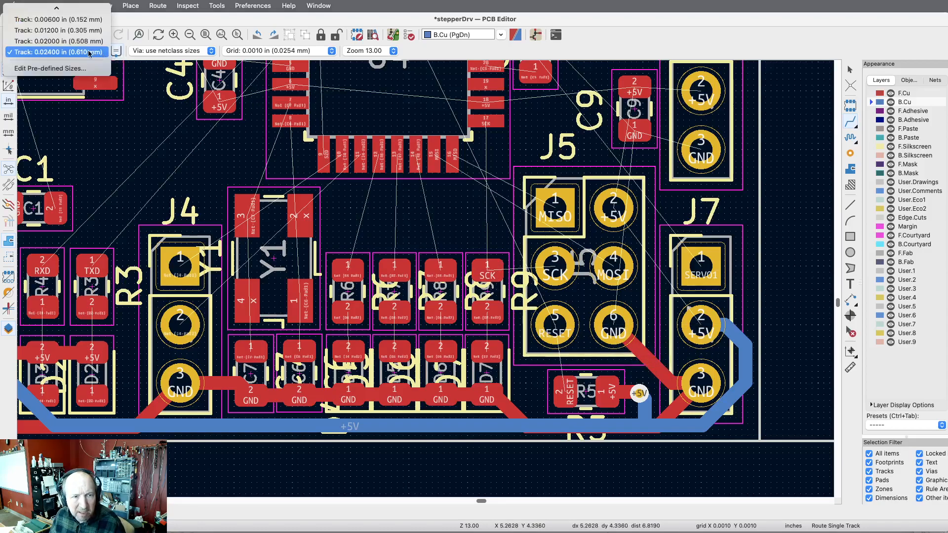
click(58, 20)
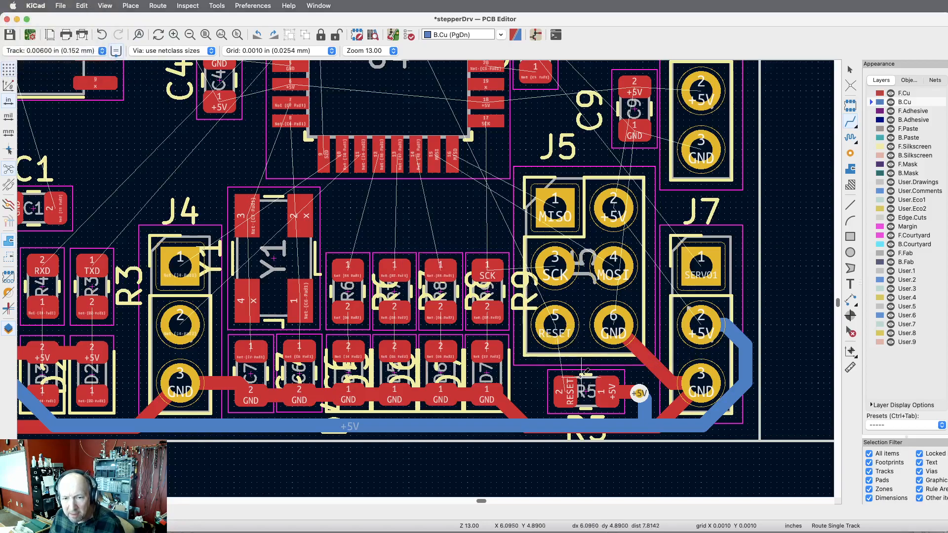
click(571, 386)
click(555, 326)
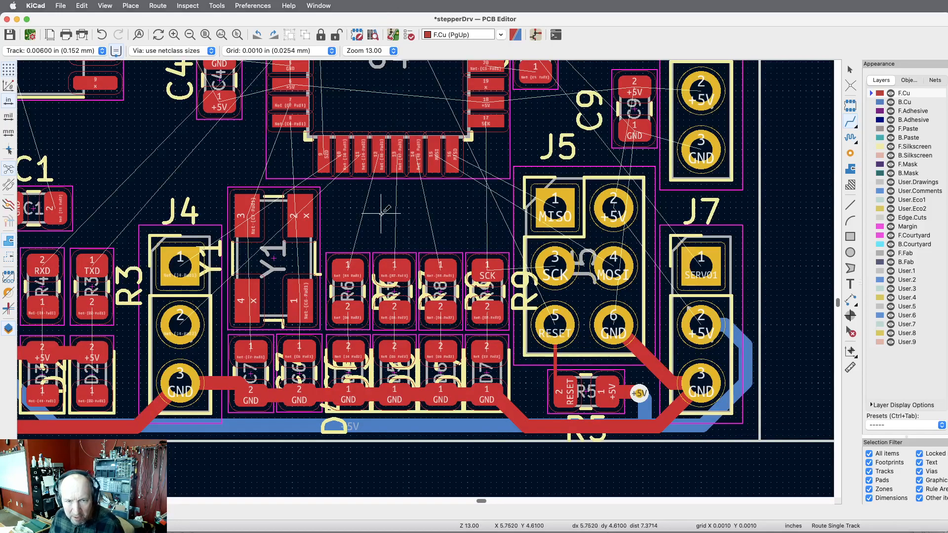
Route short F.Cu tracks joining pad 2 of D7, D6, D5 and D4 to pad 2 of R9, R8, R7 and R6 respectively.
scroll(380, 212, up, 5)
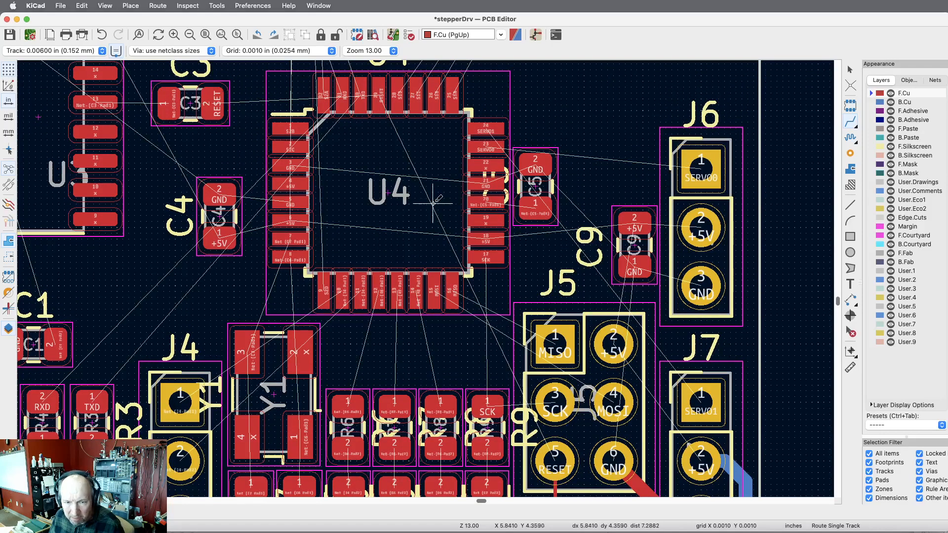
scroll(434, 201, down, 1)
scroll(433, 201, right, 1)
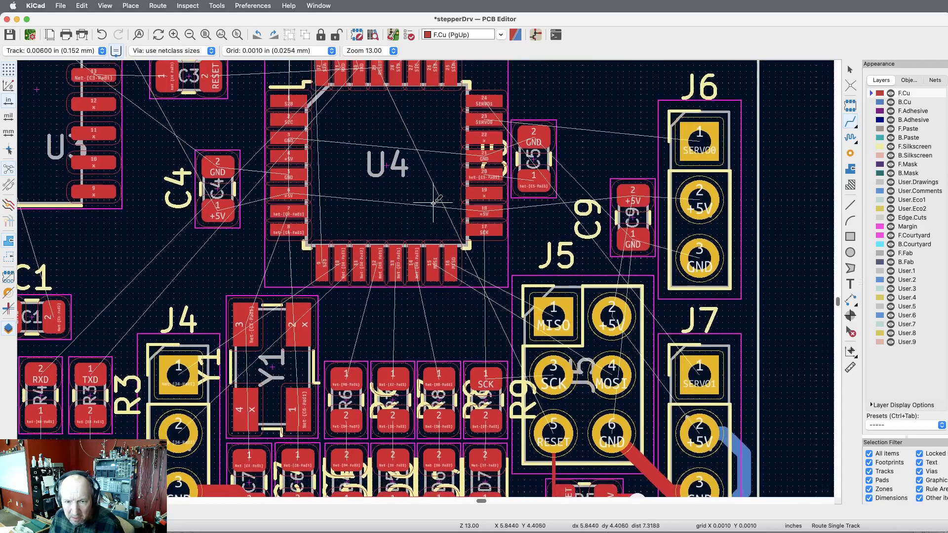
scroll(433, 201, down, 1)
scroll(531, 250, down, 1)
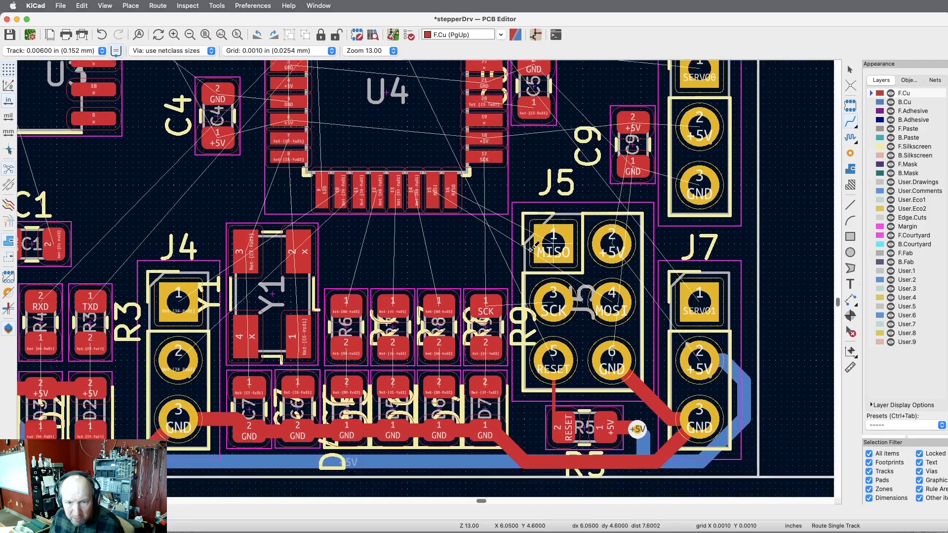
scroll(530, 250, down, 1)
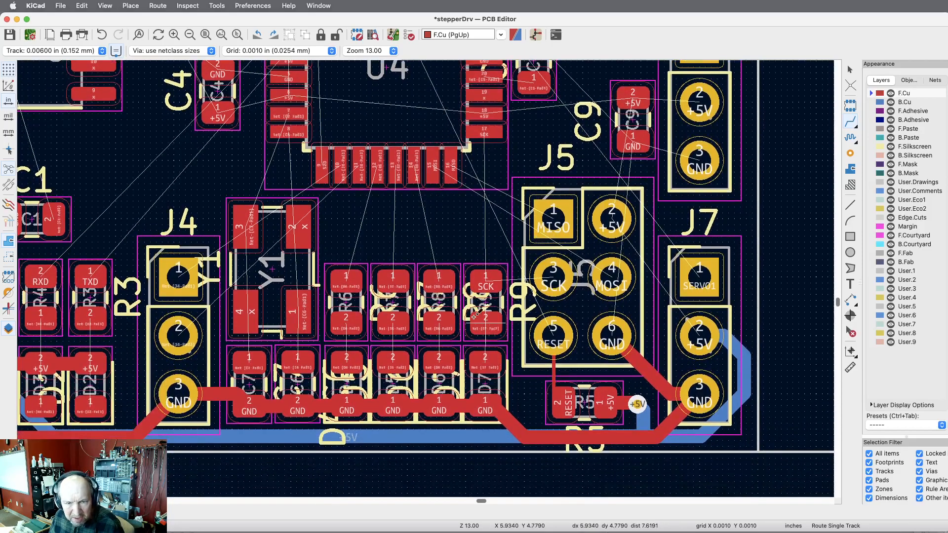
click(486, 356)
click(486, 324)
click(439, 364)
click(439, 325)
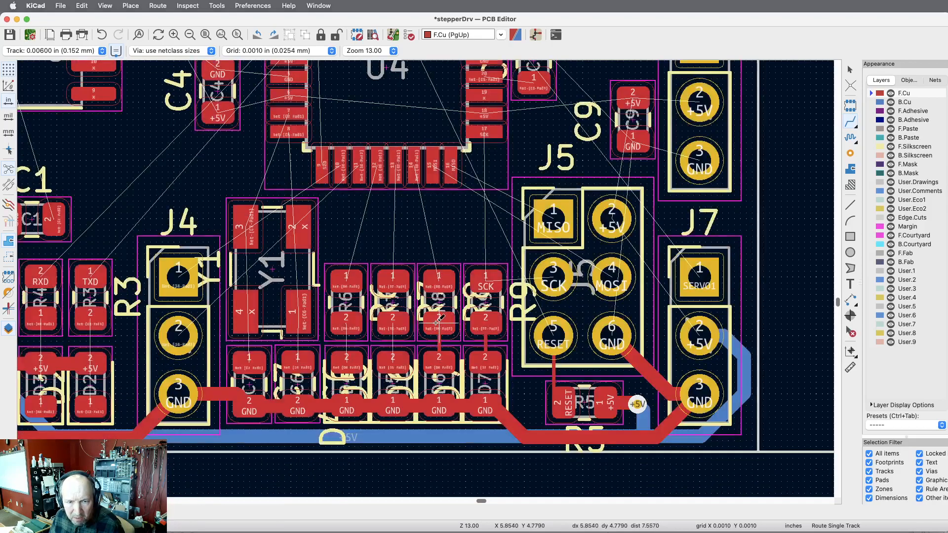
click(396, 359)
click(392, 325)
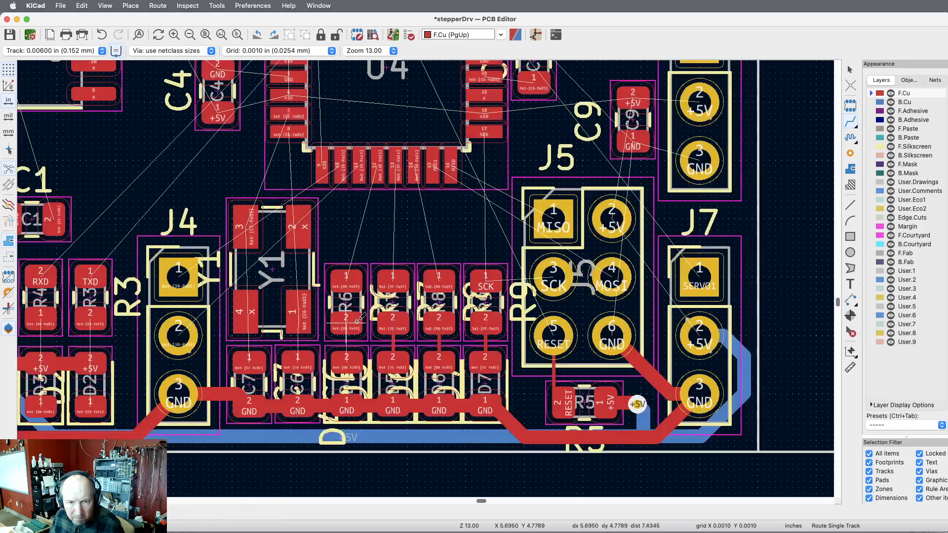
click(345, 322)
click(347, 358)
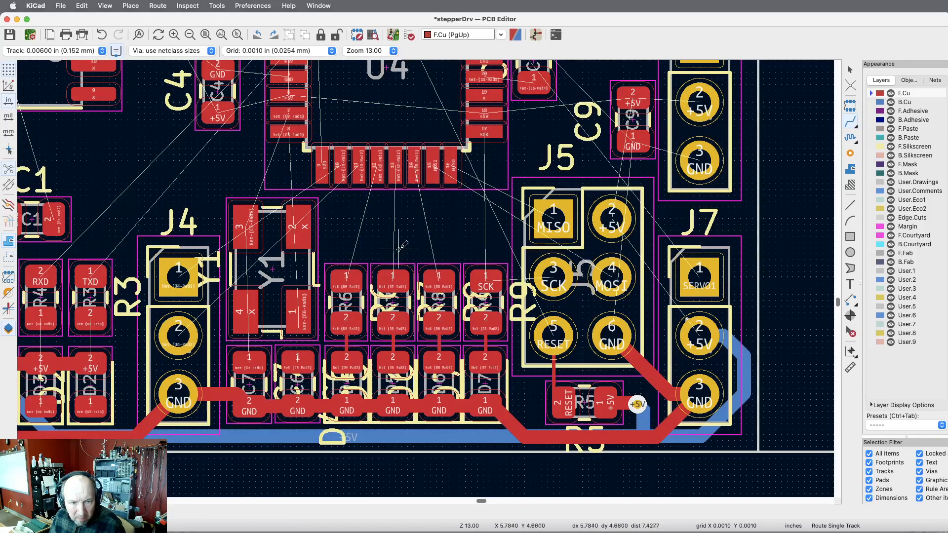
Route the crystal tracks from pad 1 of C6 through Y1 pad 1 to U4 pin 8, and from U4 pin 7 to Y1 pad 3.
click(298, 360)
click(298, 314)
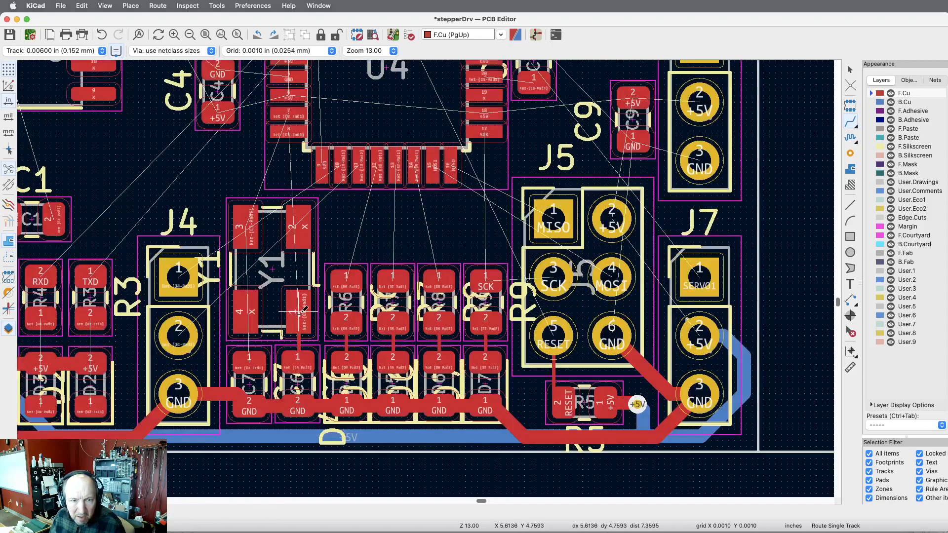
click(299, 306)
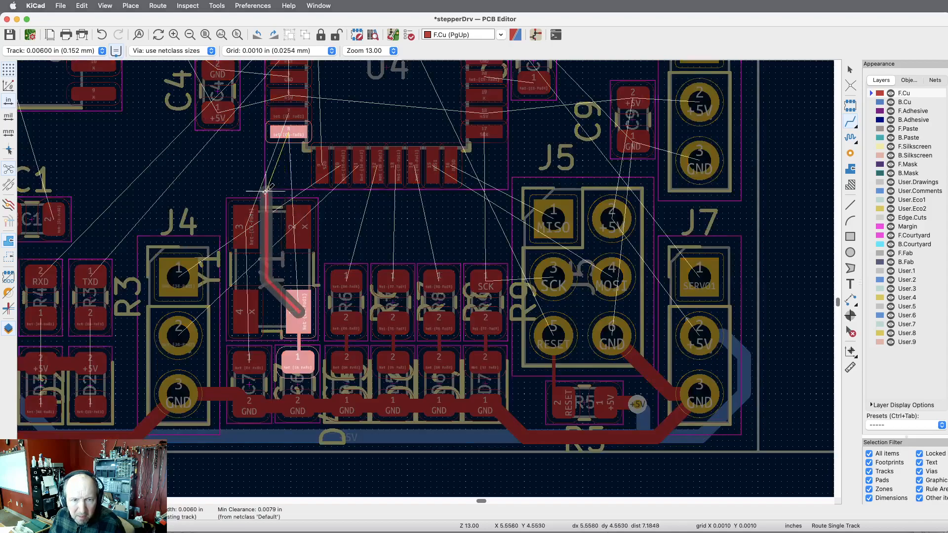
click(290, 134)
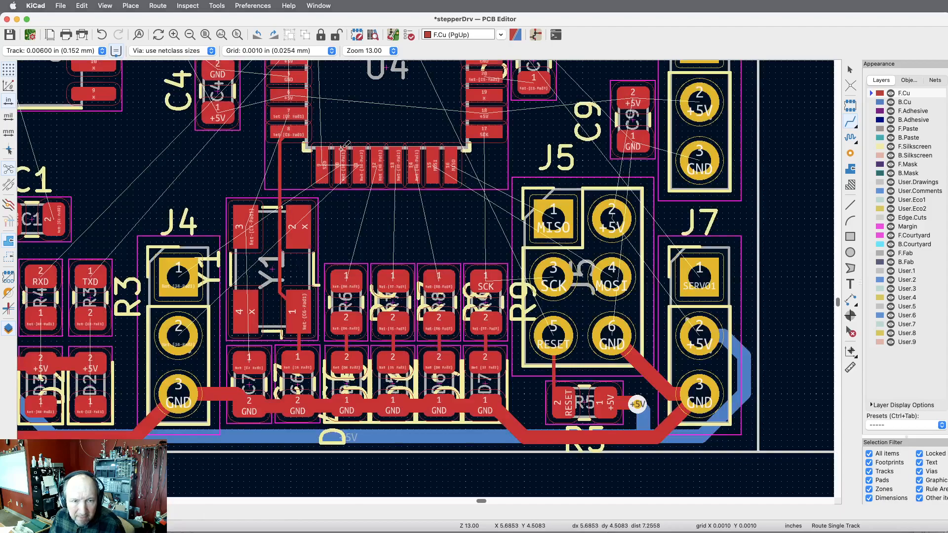
click(286, 117)
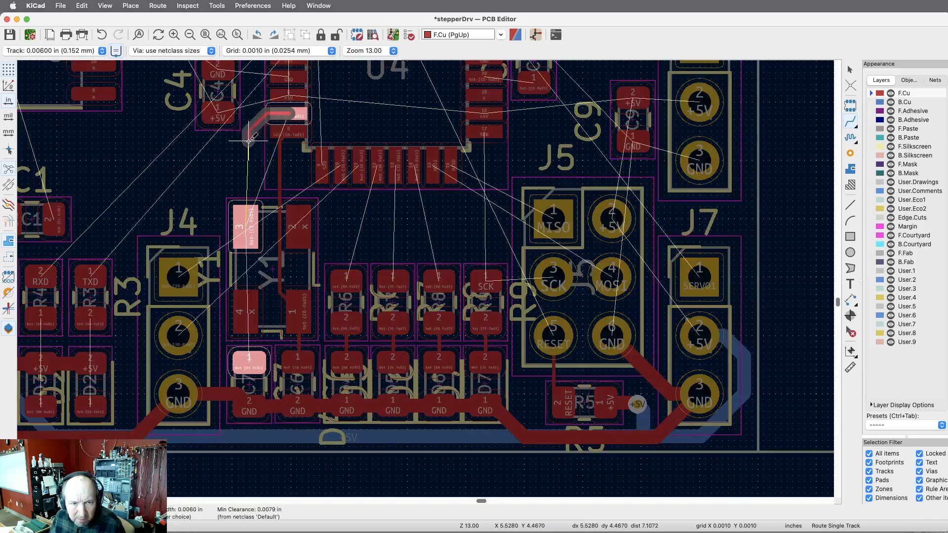
click(245, 212)
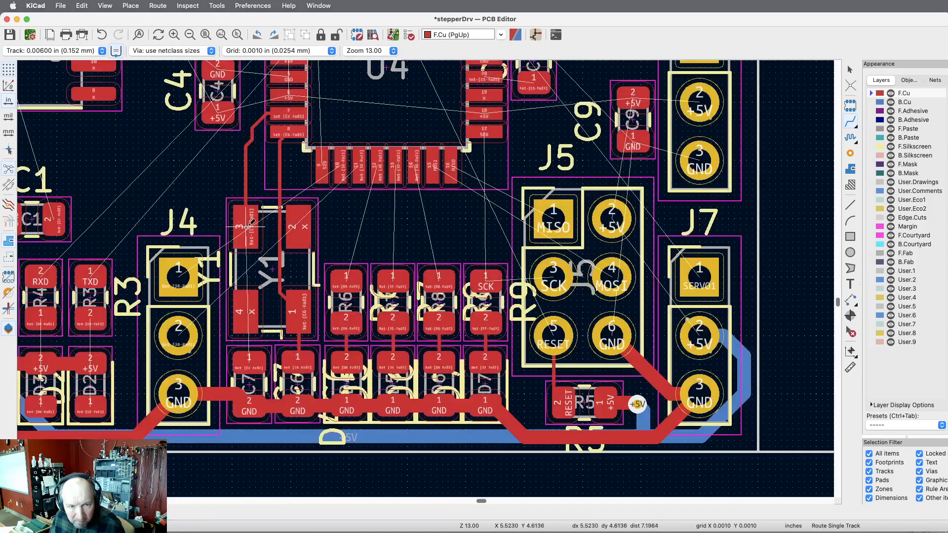
Route F.Cu tracks from Y1 pad 3 to C7 pad 1, and from U4 pins 12, 13 and 14 to pad 1 of R6, R7 and R8.
click(247, 227)
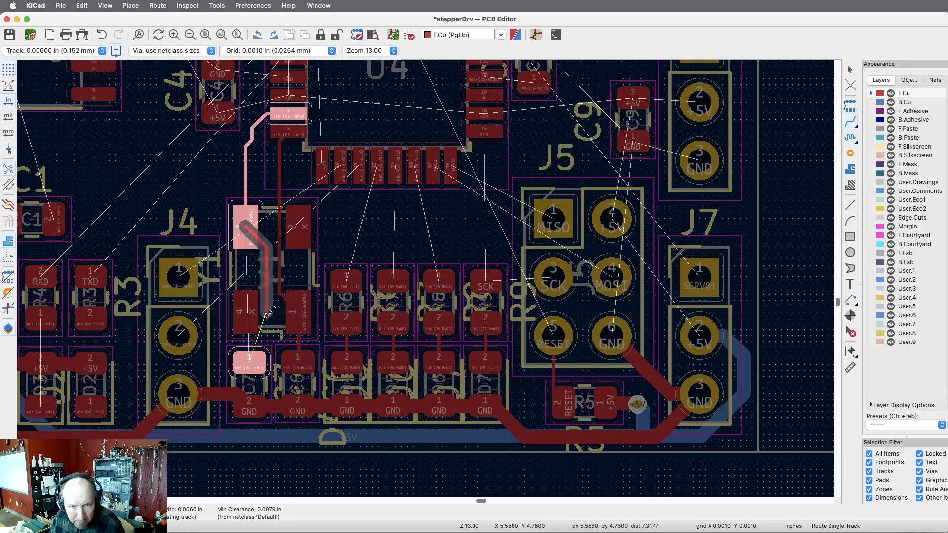
click(252, 357)
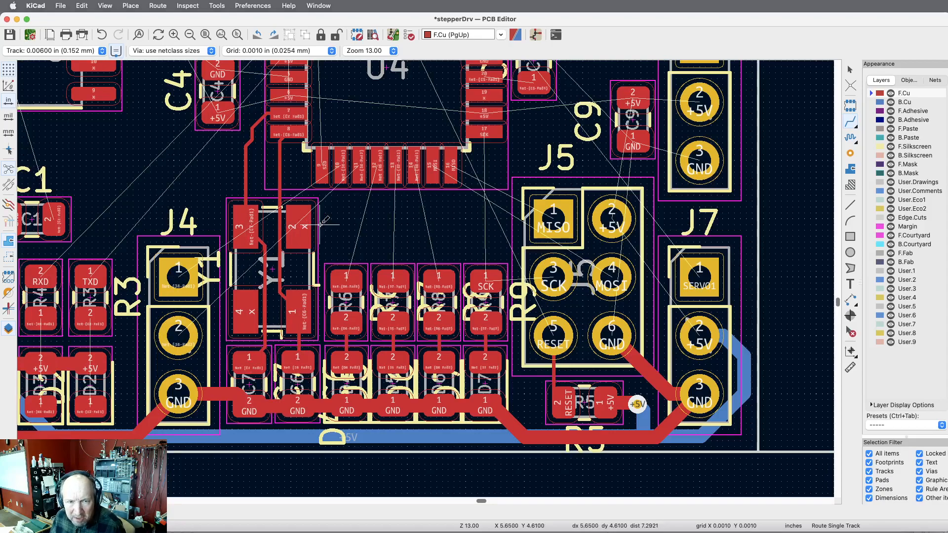
click(377, 171)
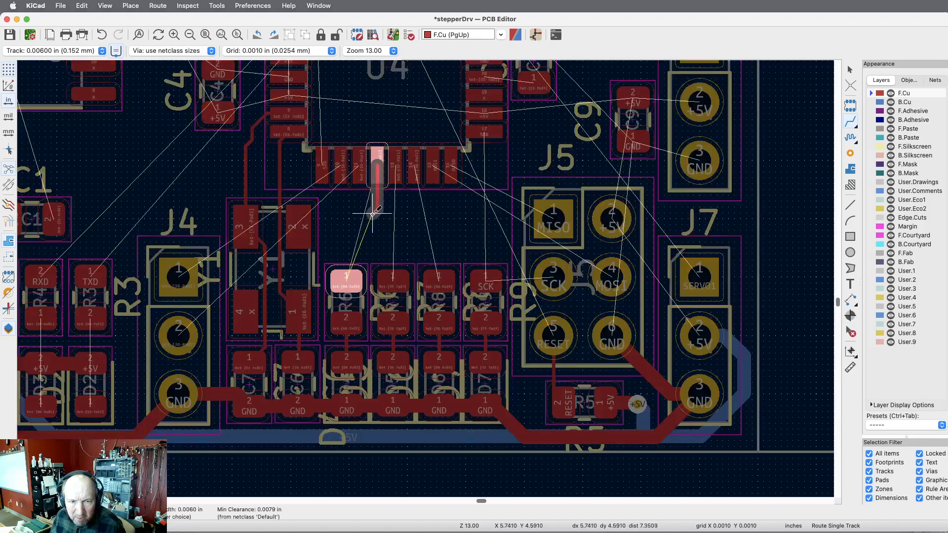
click(347, 272)
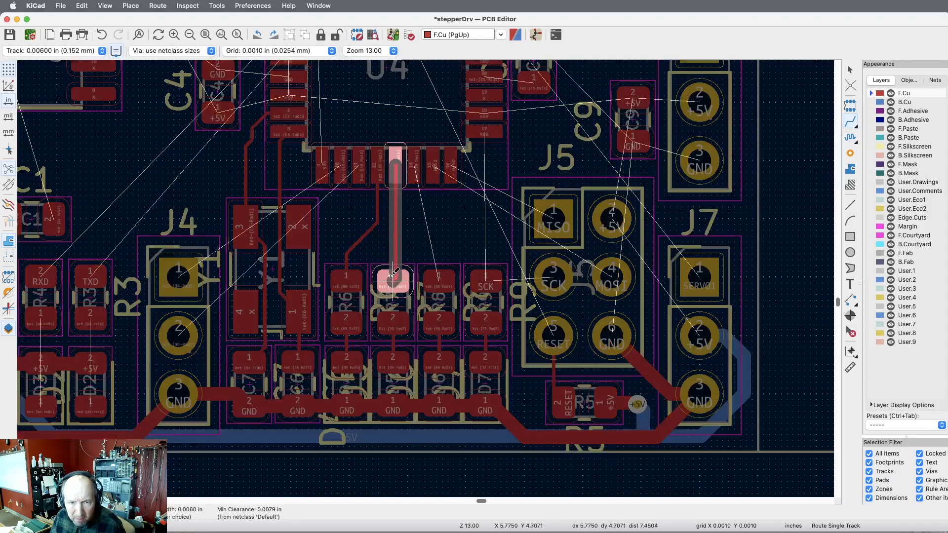
click(393, 278)
click(414, 163)
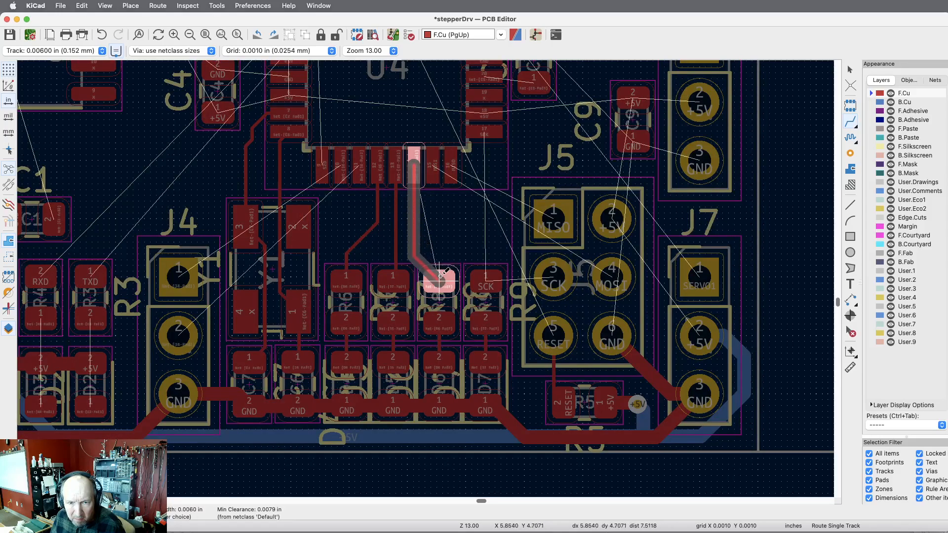
click(445, 269)
click(432, 166)
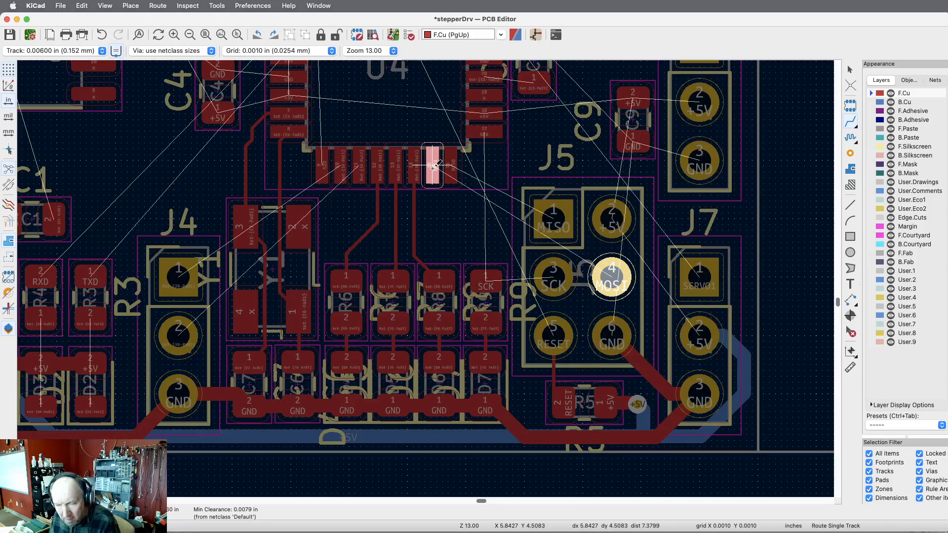
key(Escape)
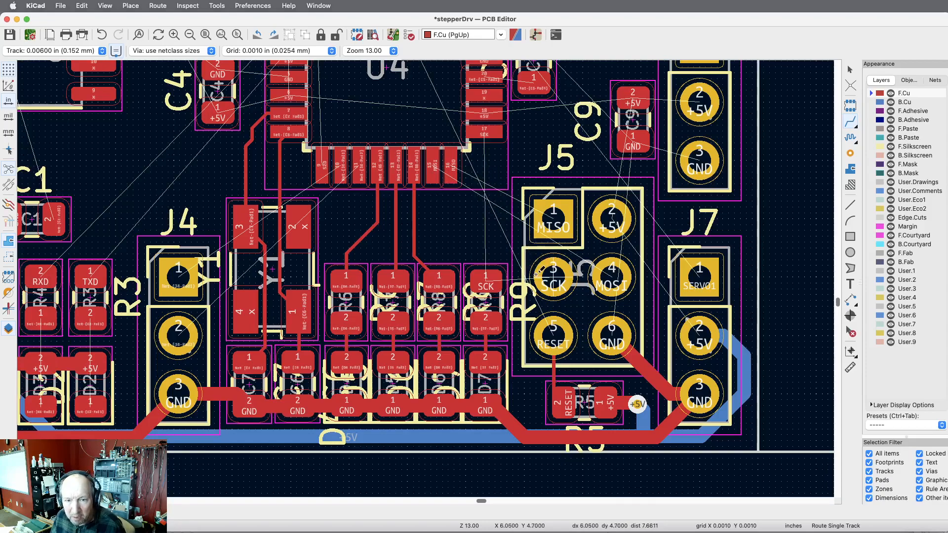
Route the SCK track on F.Cu from J5 pin 3 to pad 1 of R9 and up to U4 pin 17.
click(555, 278)
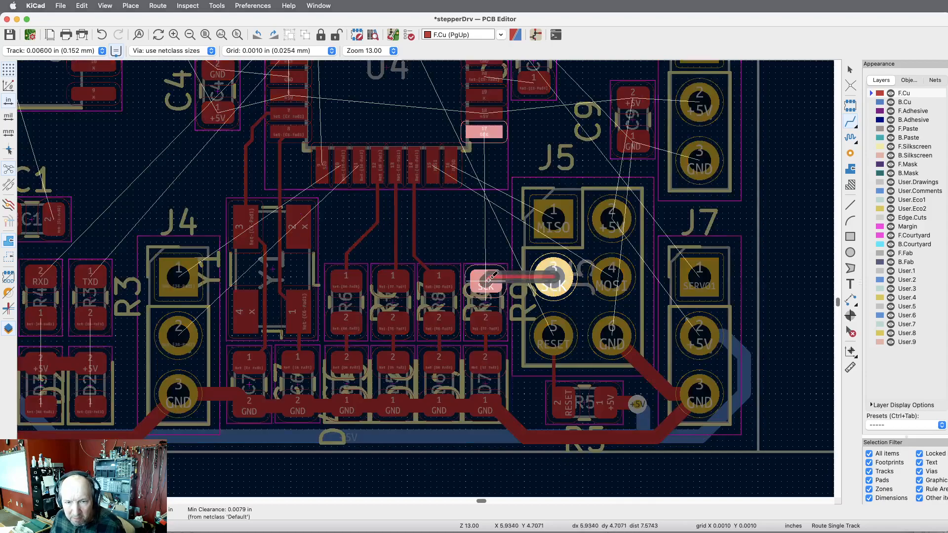
click(488, 279)
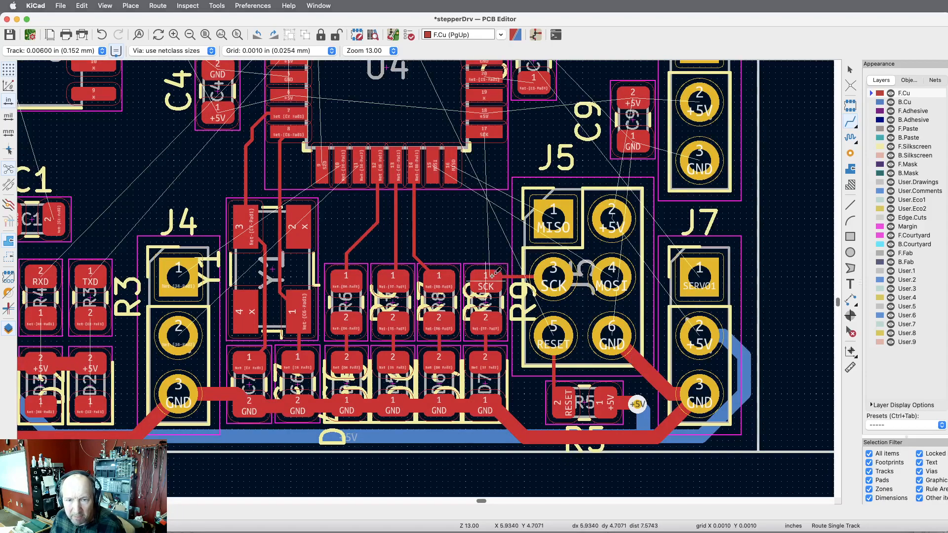
click(492, 275)
click(485, 131)
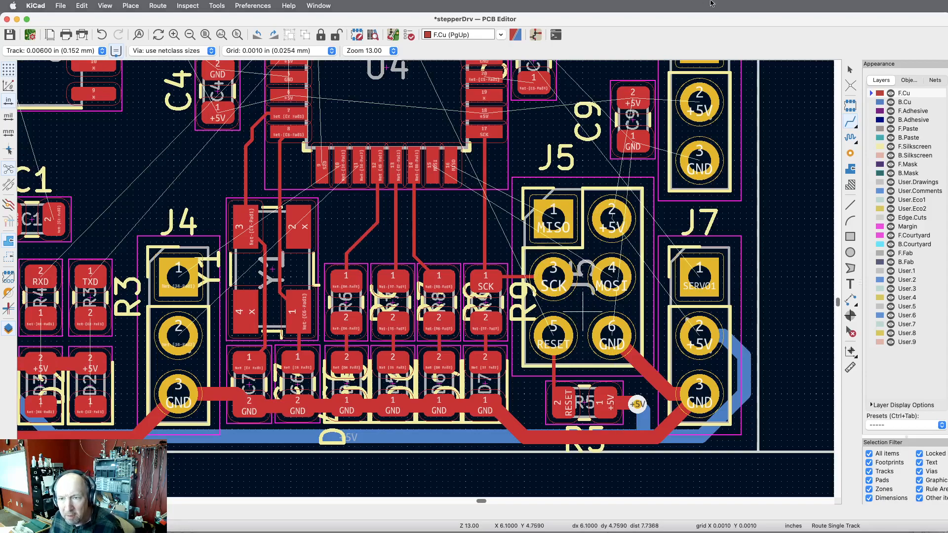
Make B.Cu the active layer and route the RESET track from J5 pin 5 up to an open end beneath U4.
click(874, 103)
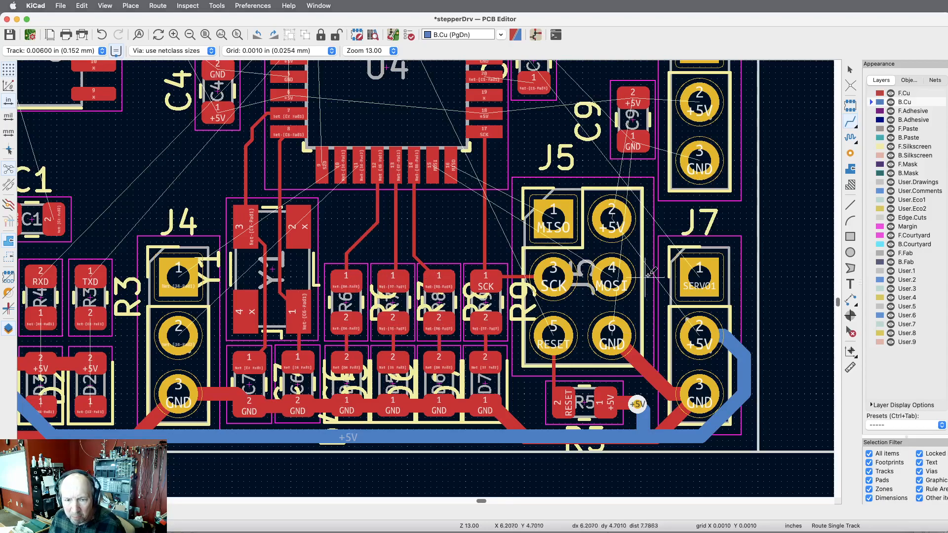
click(554, 335)
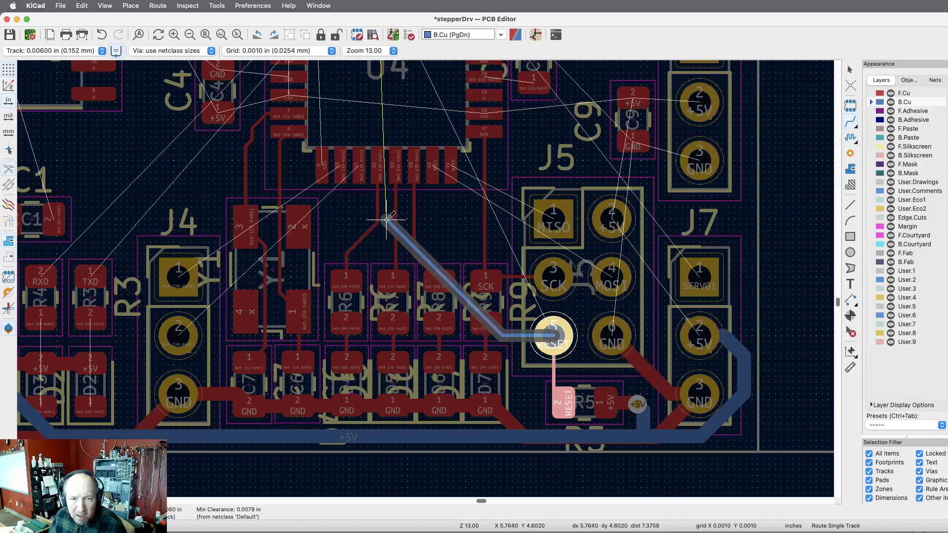
double_click(387, 91)
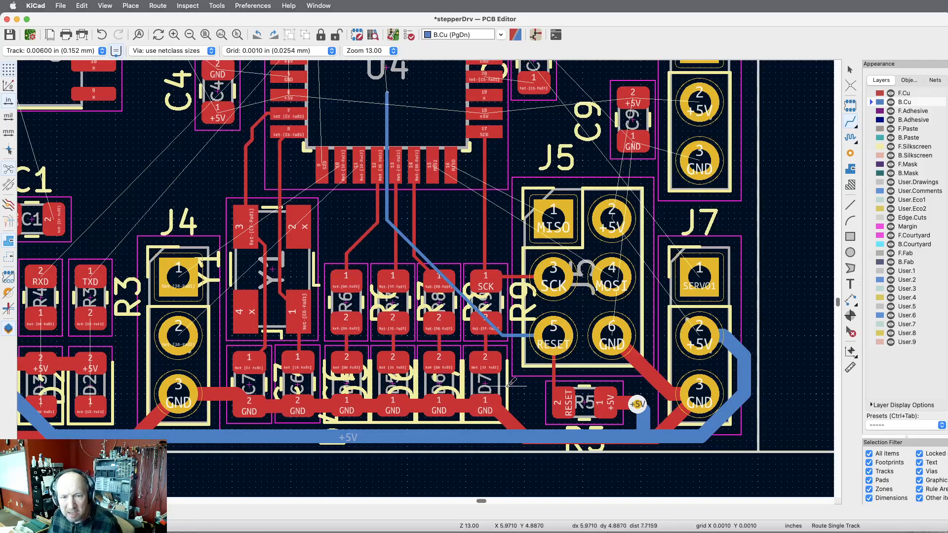
Route F.Cu tracks from D3 pad 1 around the +5V via to R4 pad 1, and from D2 pad 1 to R3 pad 2.
scroll(491, 374, up, 5)
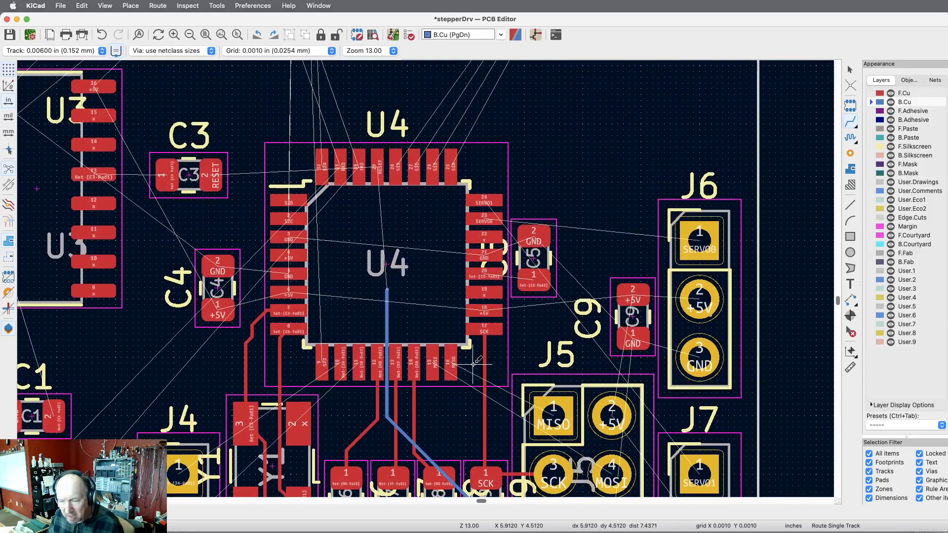
scroll(472, 364, down, 1)
scroll(472, 364, down, 5)
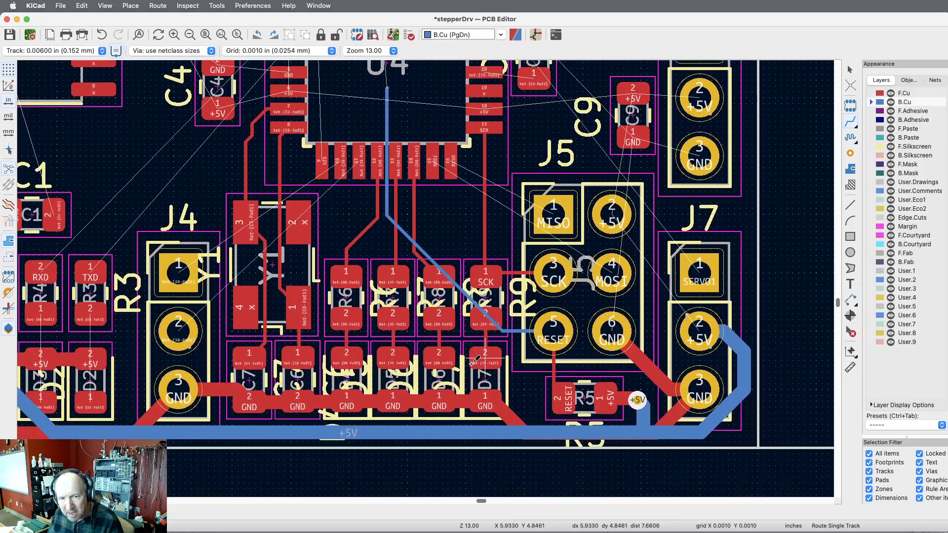
scroll(272, 304, left, 5)
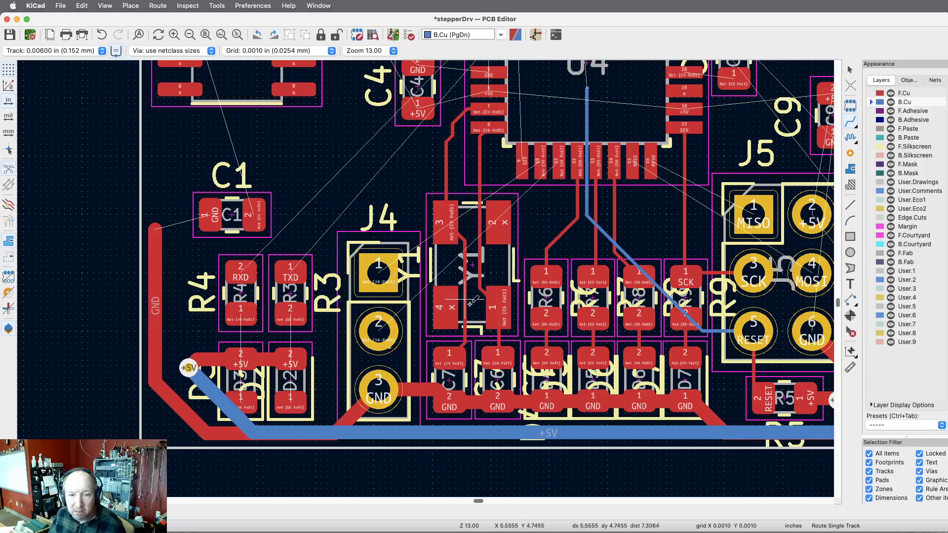
click(245, 397)
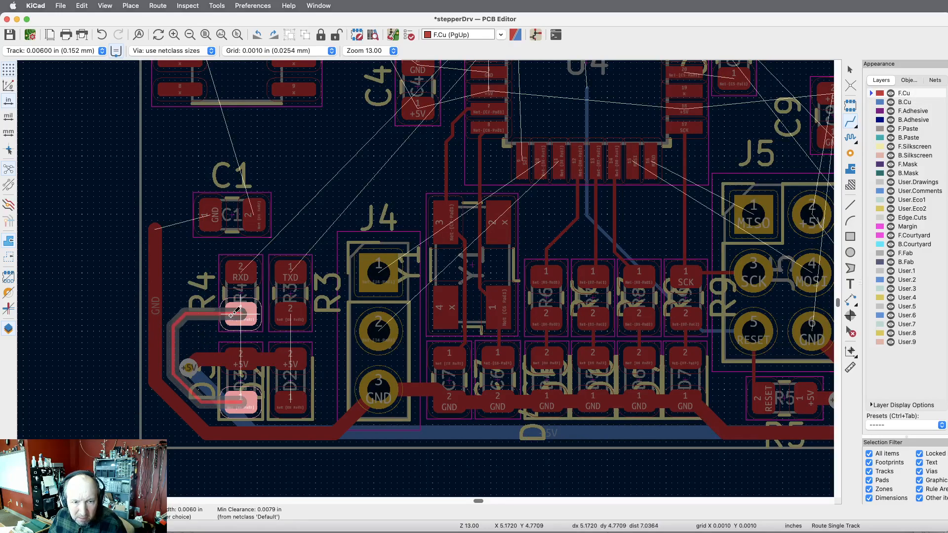
click(234, 312)
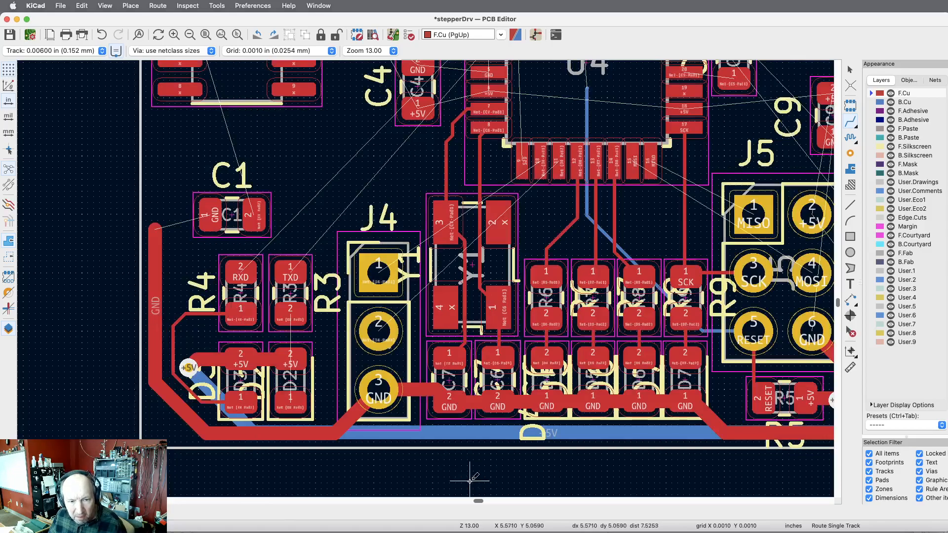
click(294, 402)
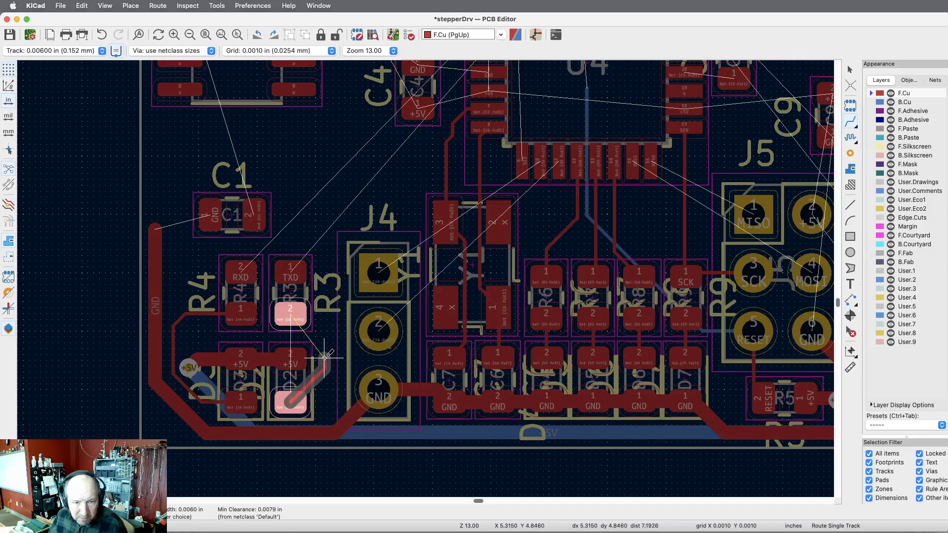
click(299, 312)
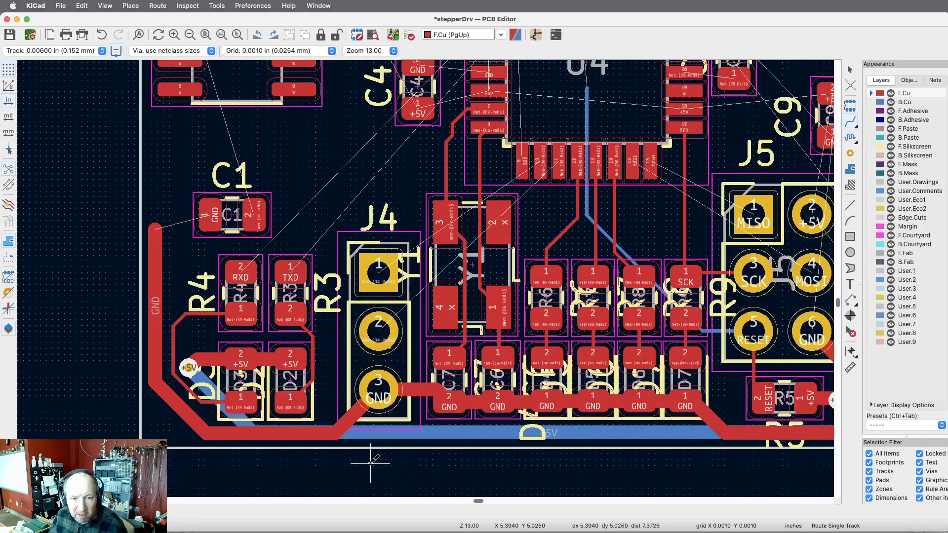
Route U4 pin 10 on F.Cu to a via below the pad, and continue on B.Cu to J4 pin 1.
scroll(372, 457, up, 5)
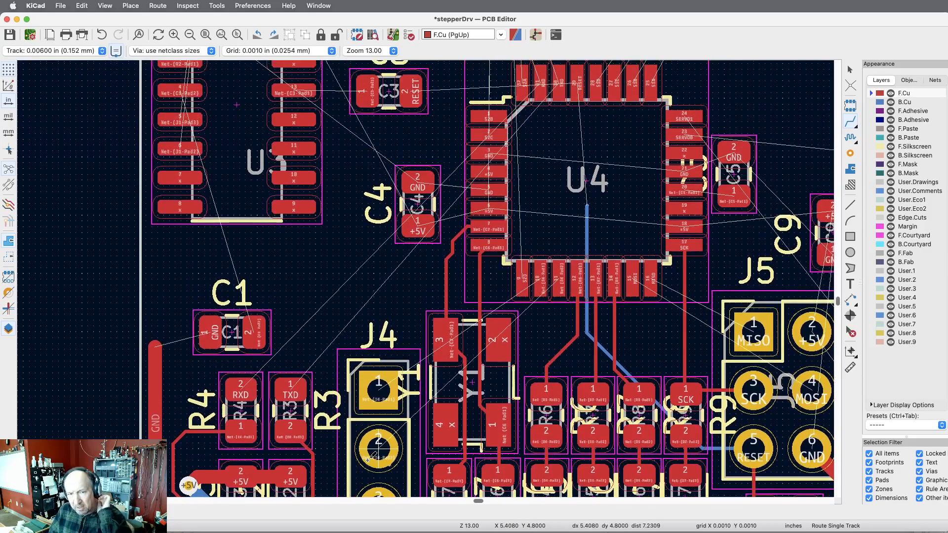
scroll(374, 455, up, 10)
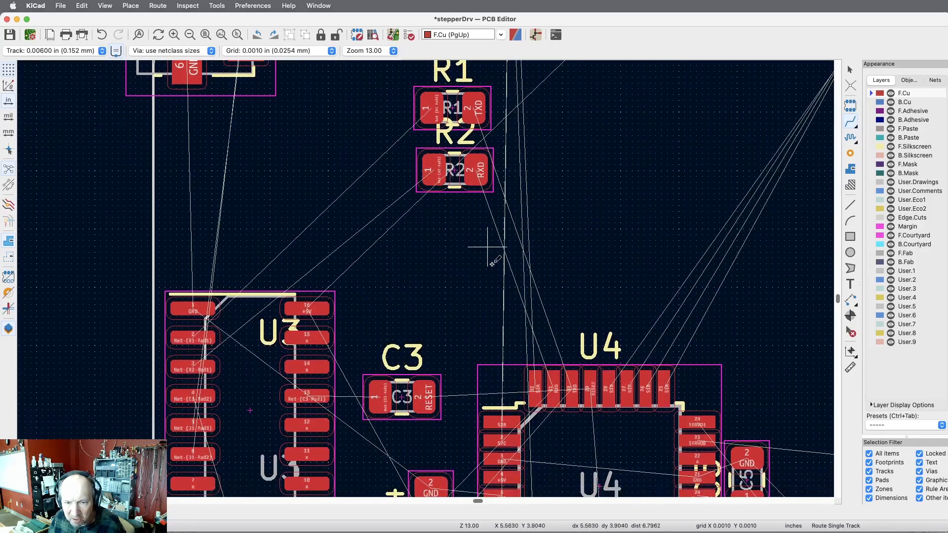
scroll(527, 343, down, 6)
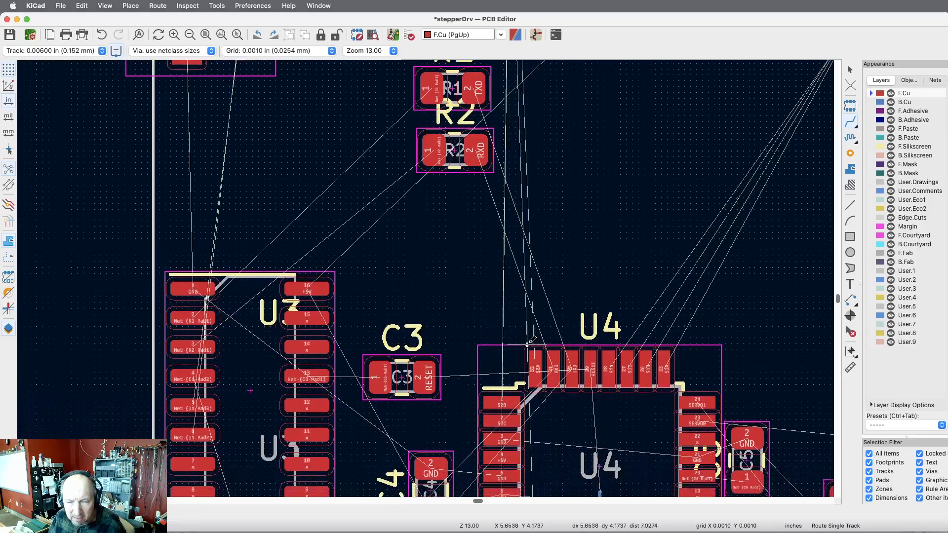
scroll(528, 342, down, 7)
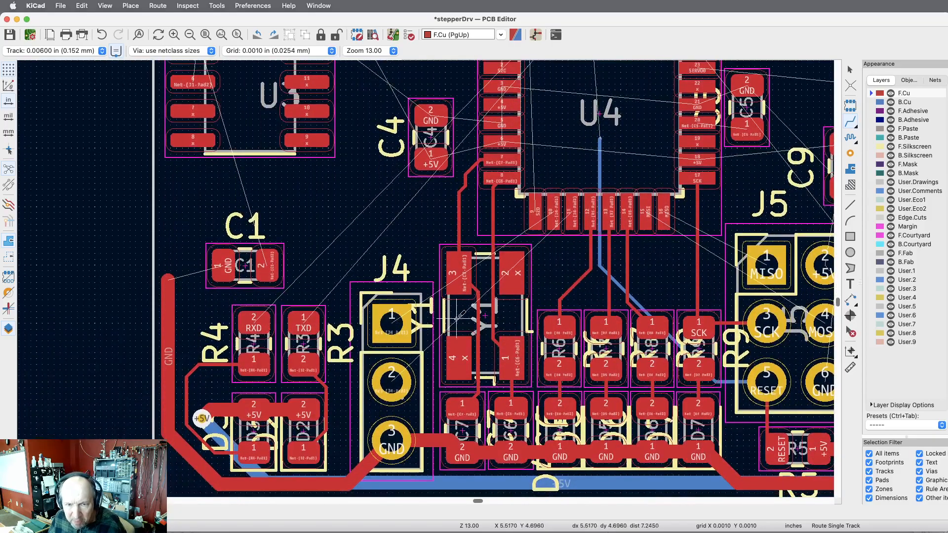
scroll(551, 237, right, 1)
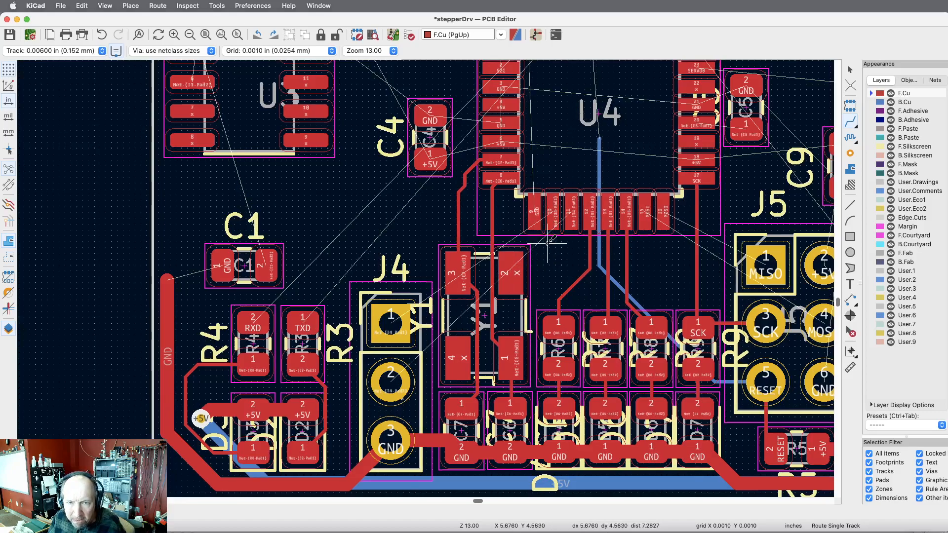
scroll(548, 242, up, 5)
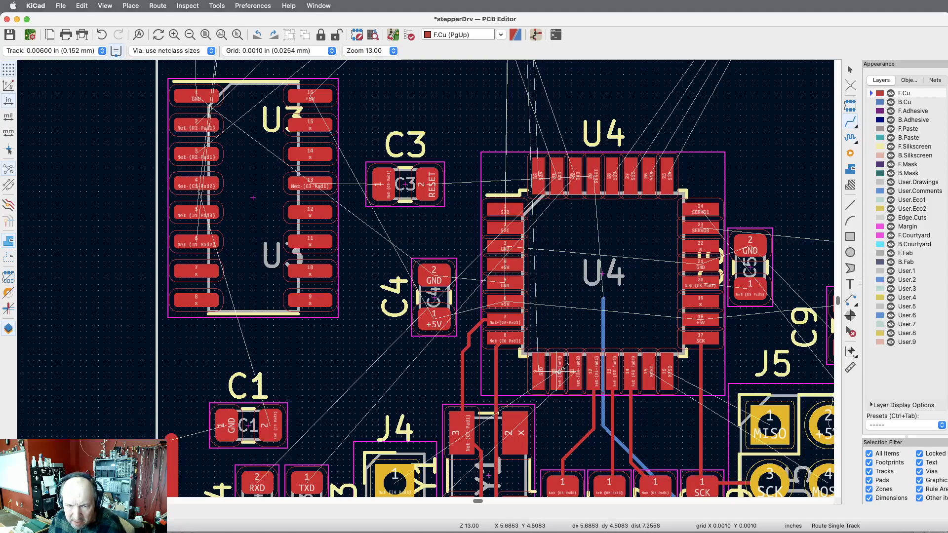
click(559, 366)
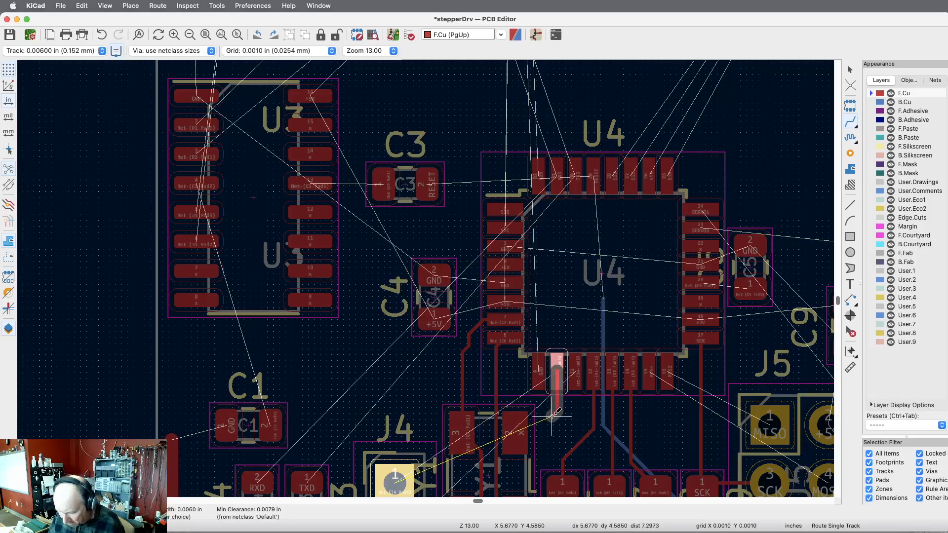
key(v)
click(552, 415)
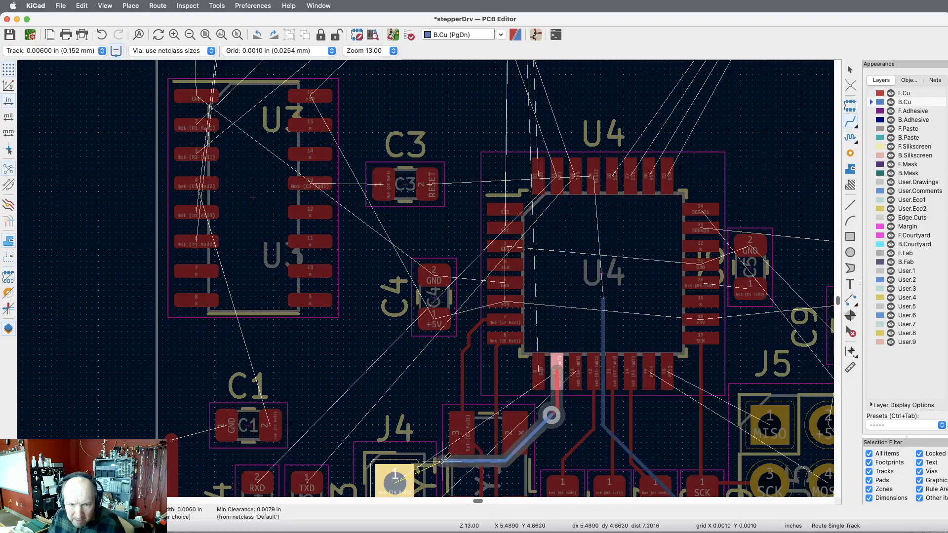
click(406, 469)
Route U4 pin 11 through a via below the pad and along B.Cu to J4 pin 2.
scroll(415, 459, down, 5)
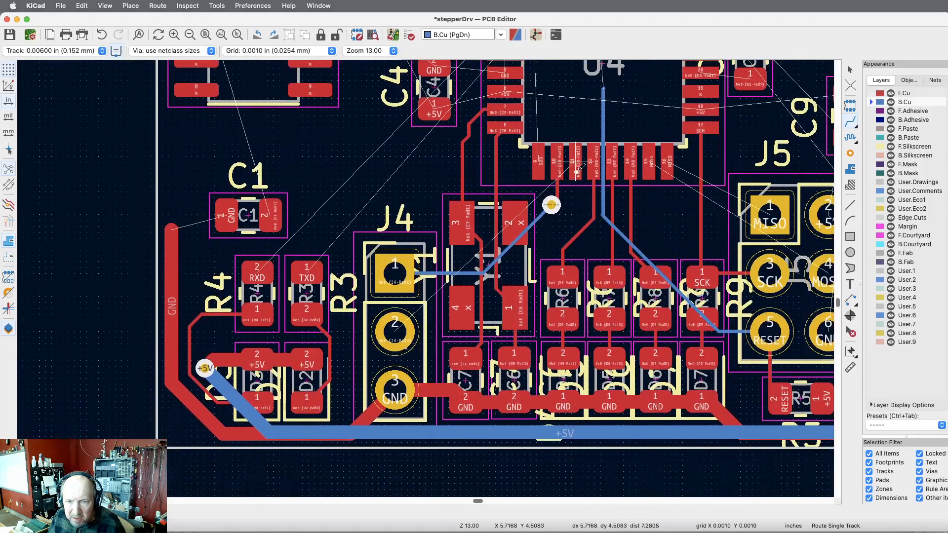
click(577, 162)
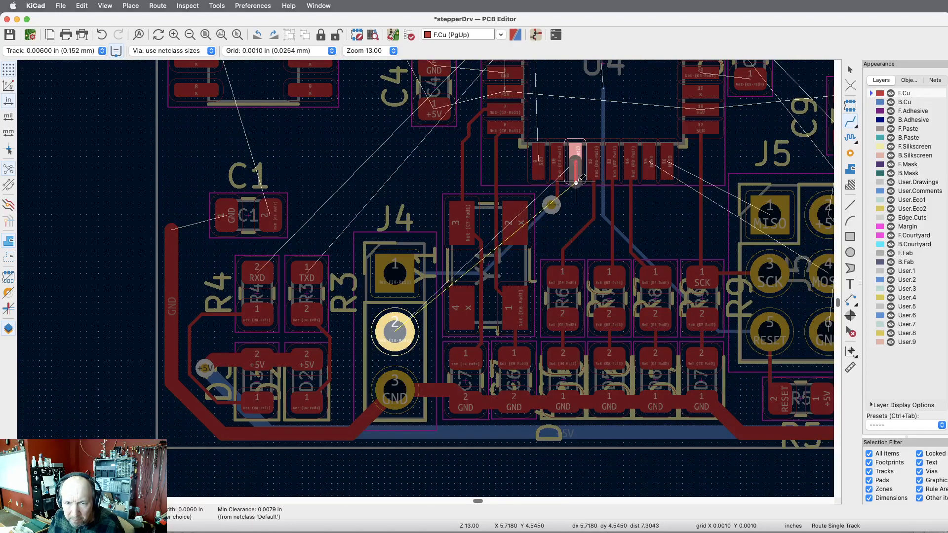
key(v)
click(577, 208)
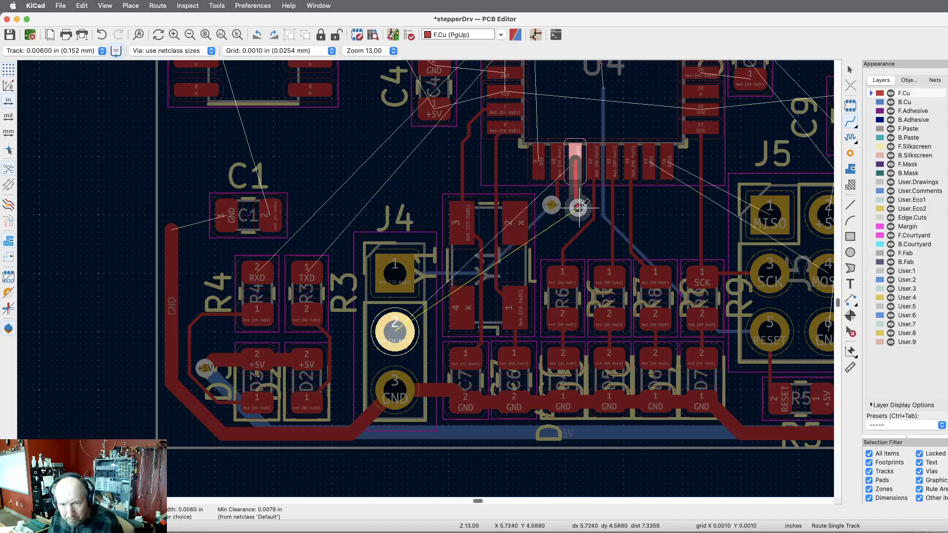
click(395, 331)
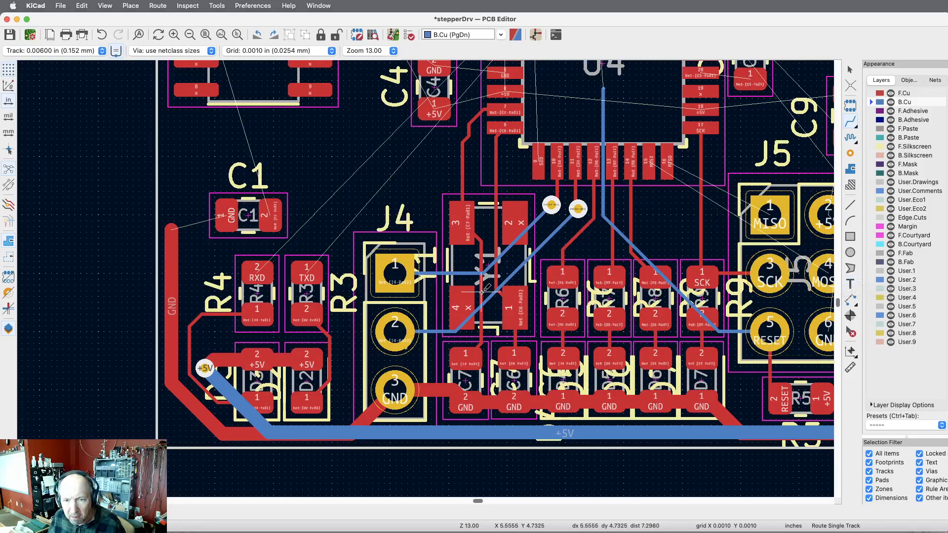
scroll(489, 288, right, 3)
scroll(487, 288, right, 4)
scroll(487, 288, up, 1)
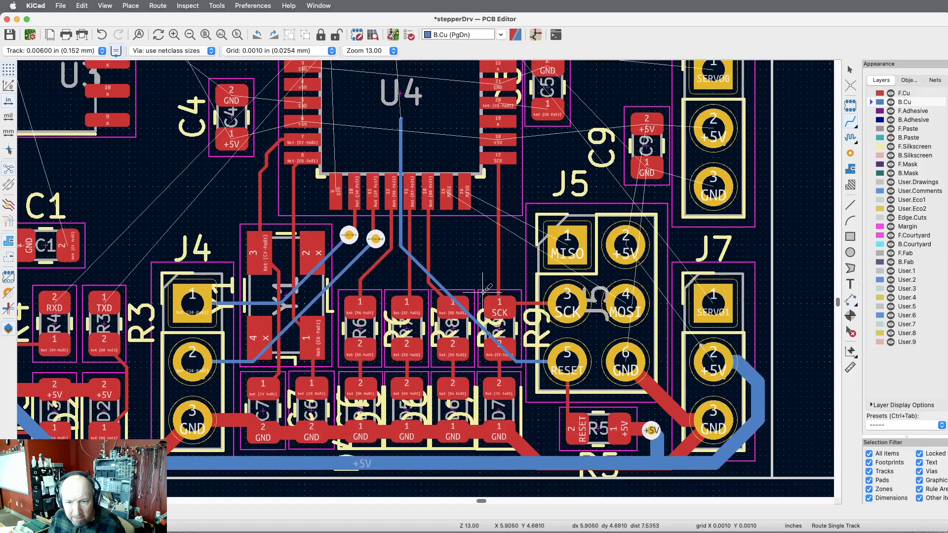
scroll(487, 288, left, 5)
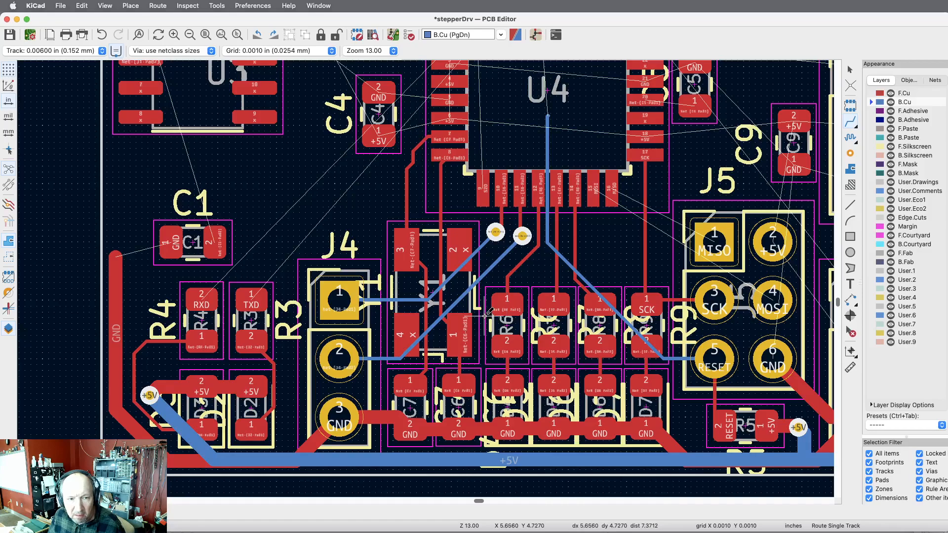
scroll(251, 359, up, 5)
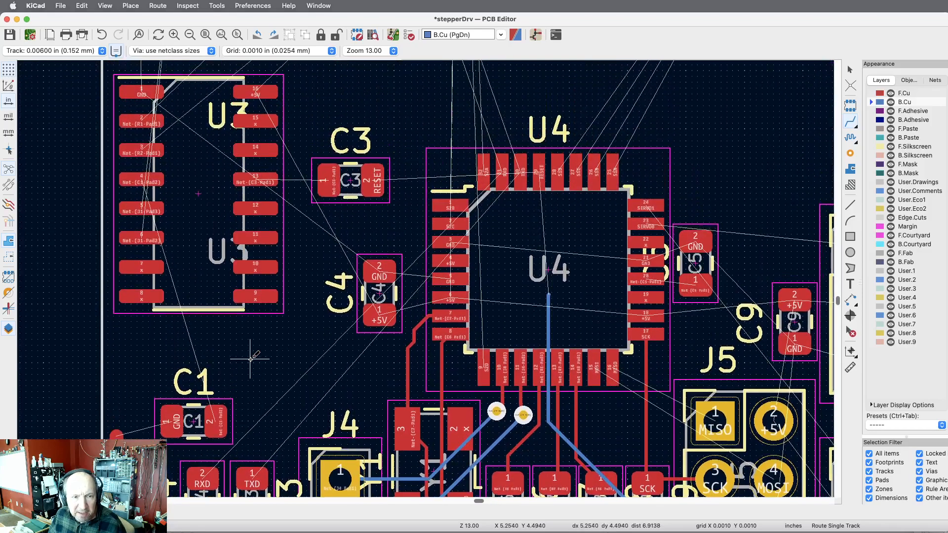
Set the track width to 0.020 in and route U4 pin 5 (GND) on F.Cu to a via inside the chip outline.
scroll(251, 359, down, 4)
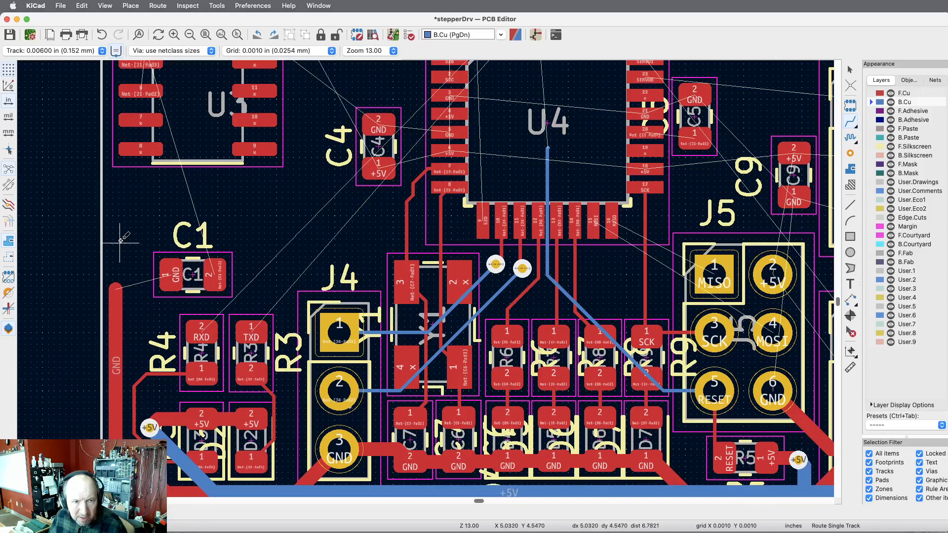
scroll(138, 208, up, 5)
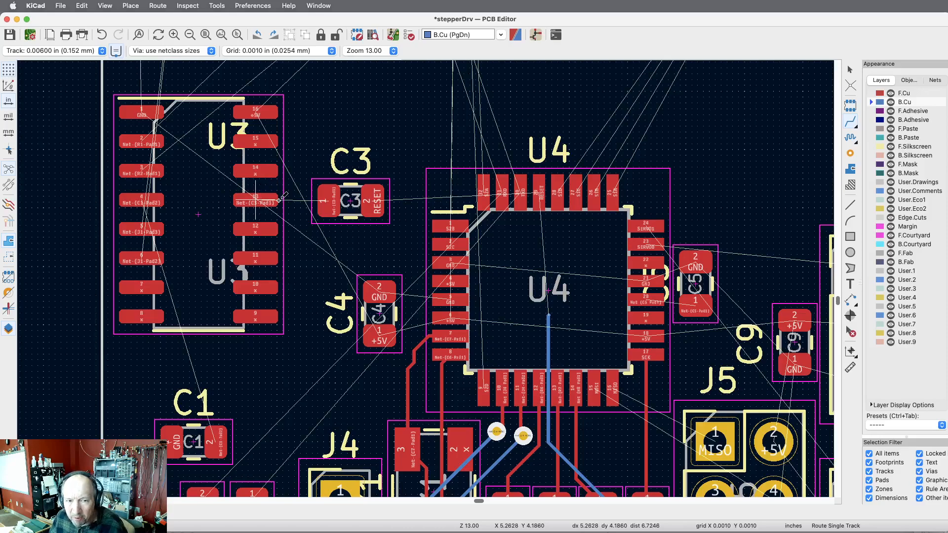
scroll(326, 296, down, 1)
scroll(328, 299, down, 2)
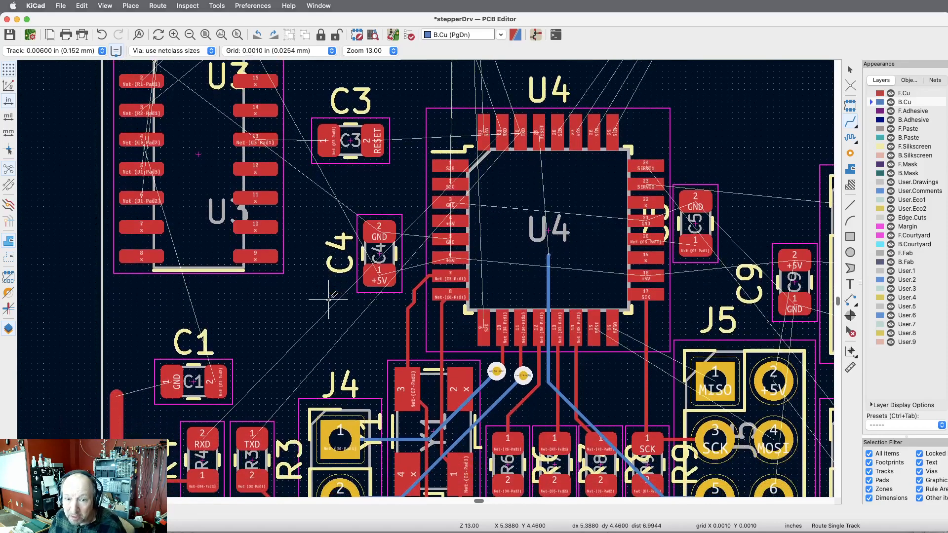
scroll(329, 299, up, 1)
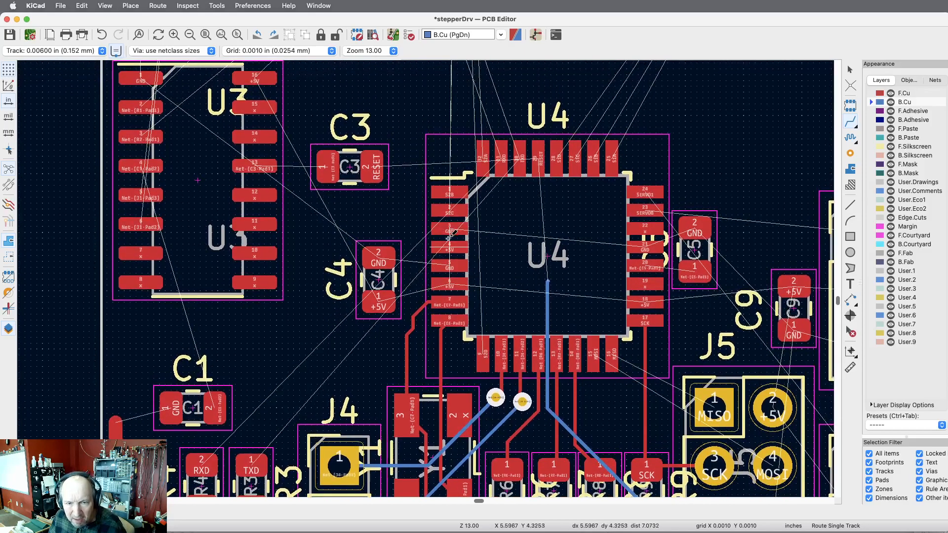
double_click(173, 35)
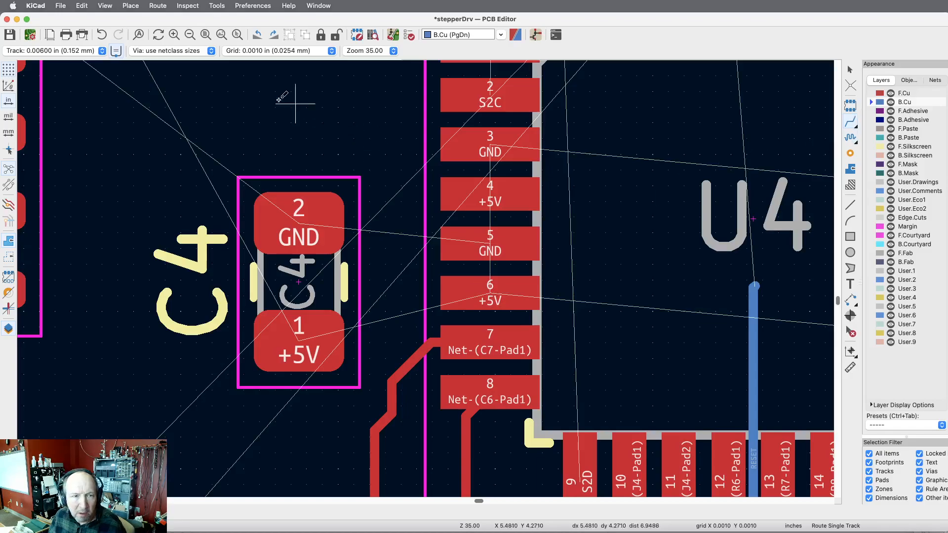
click(102, 50)
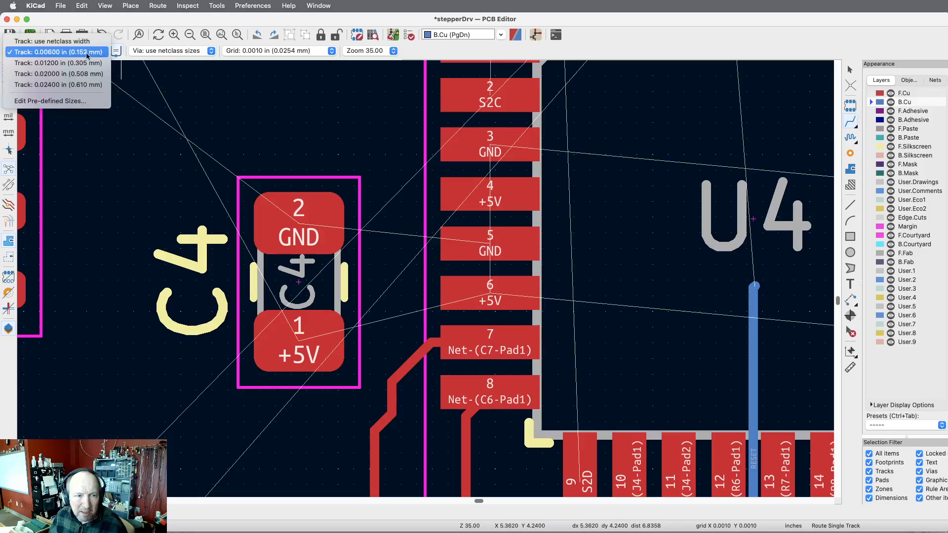
click(64, 73)
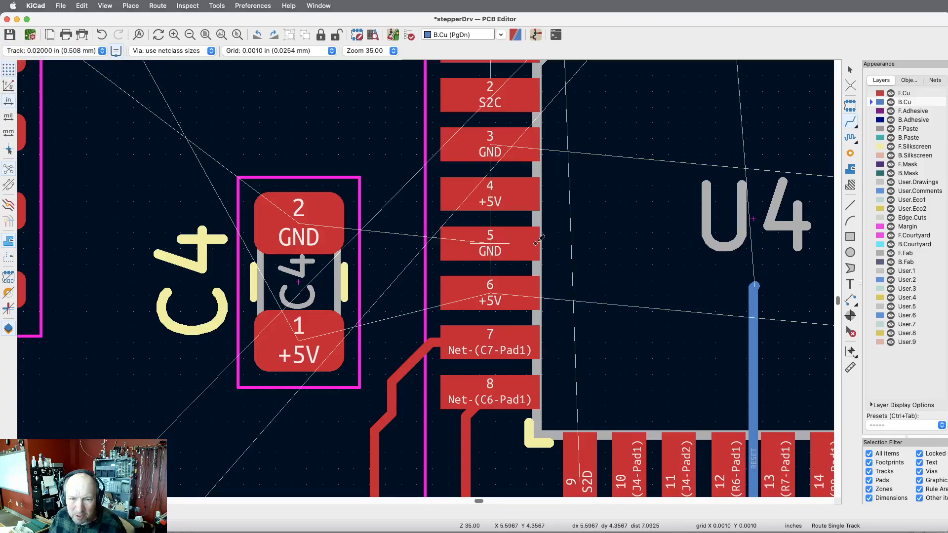
click(493, 243)
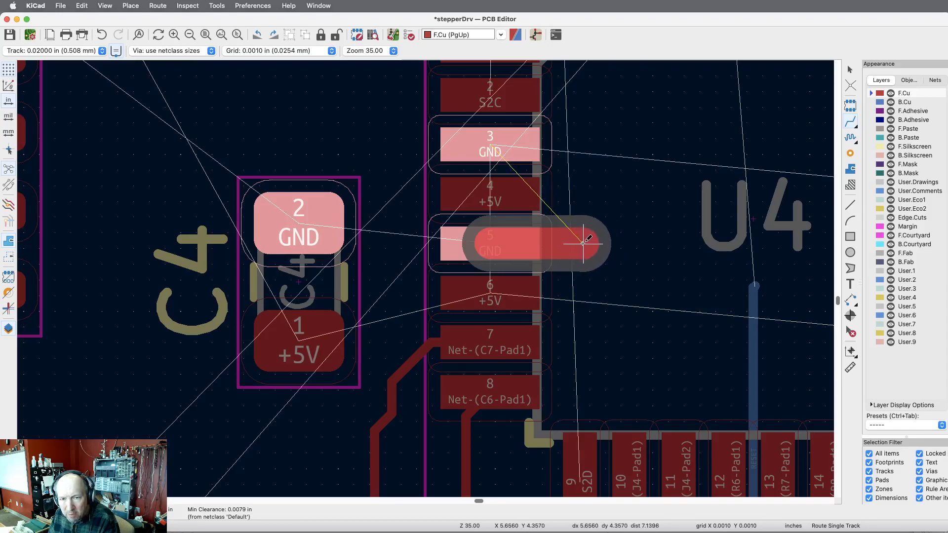
key(v)
double_click(583, 242)
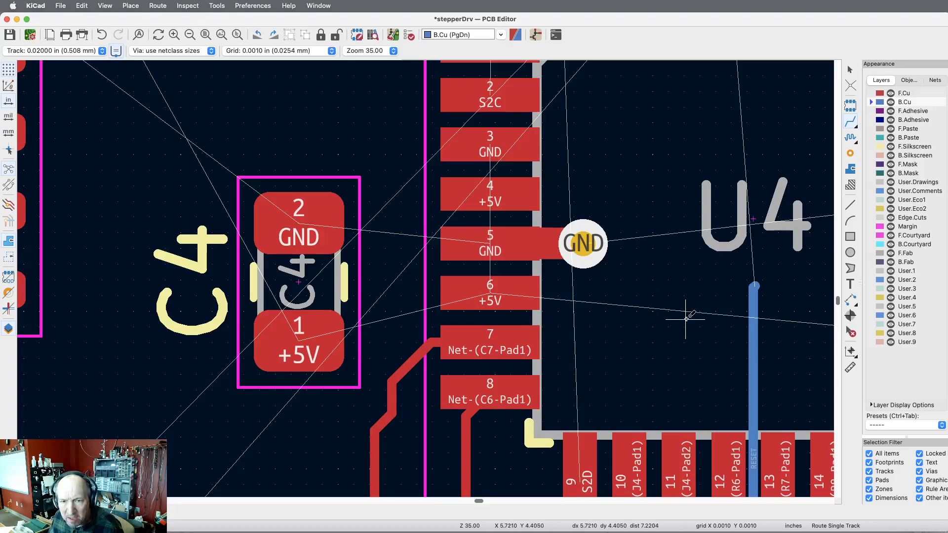
Route a +5V track on F.Cu from U4 pin 6 around the GND via to pin 4.
scroll(685, 317, right, 6)
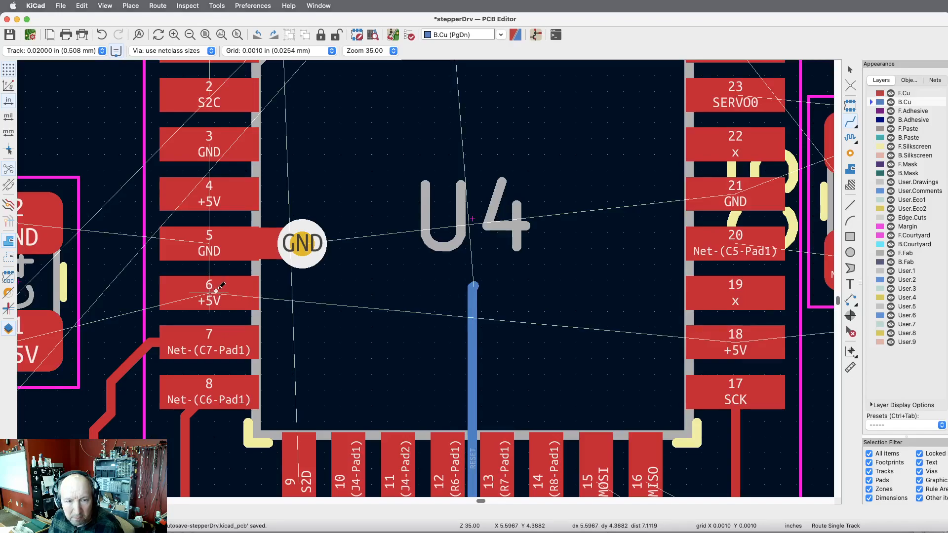
key(Escape)
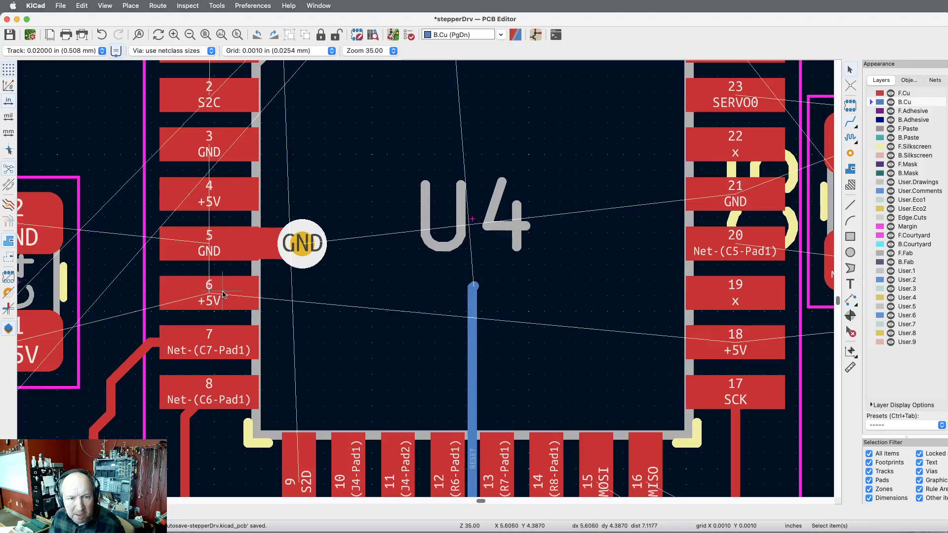
click(851, 126)
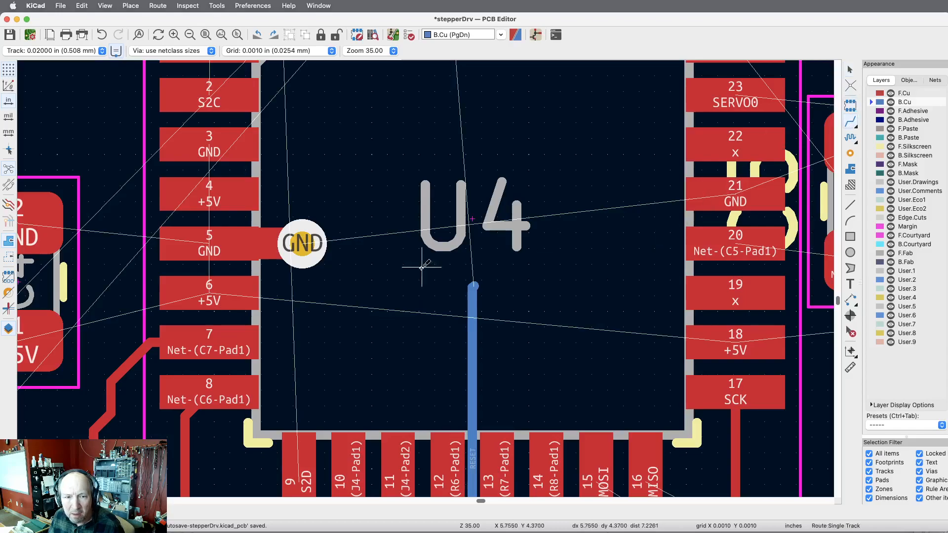
click(211, 292)
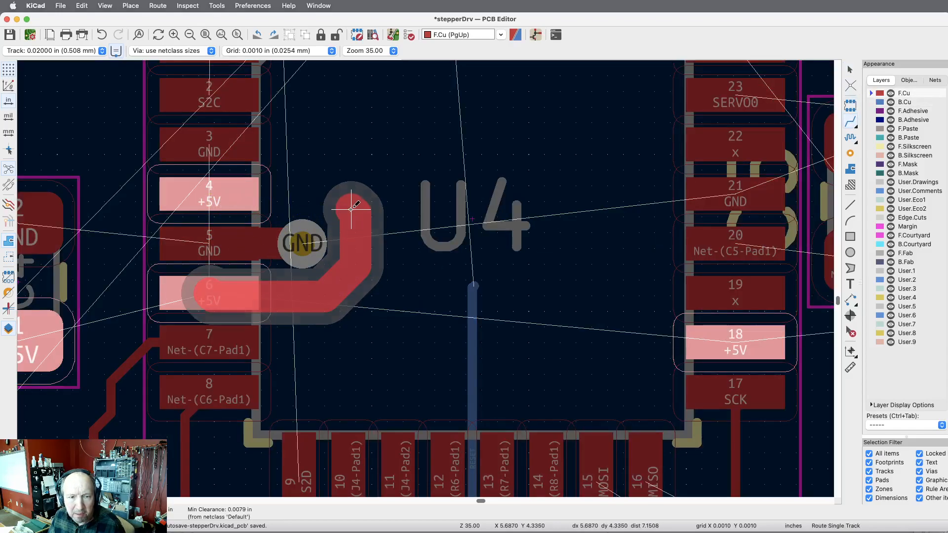
click(234, 197)
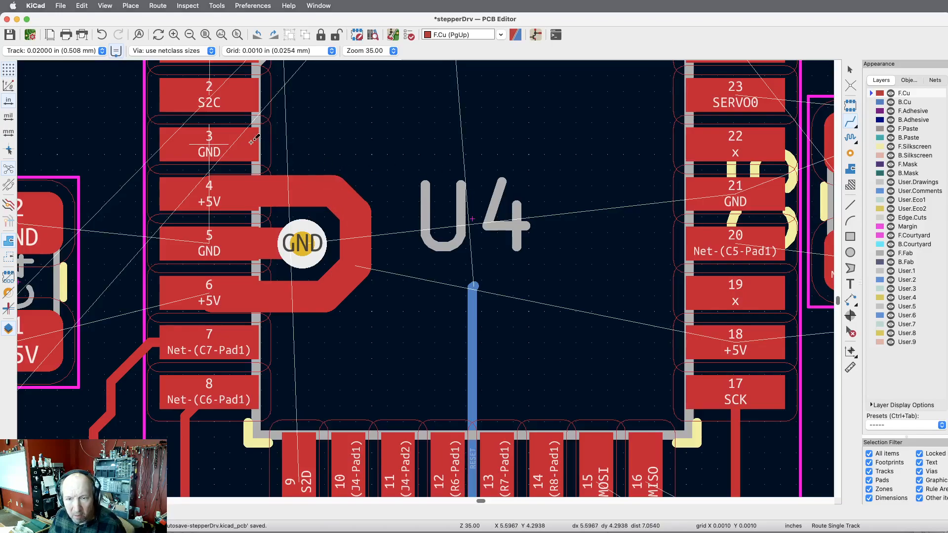
Route U4 pin 3 on F.Cu to a via beside the pad, and continue on B.Cu to the GND via at pin 5.
scroll(253, 141, up, 2)
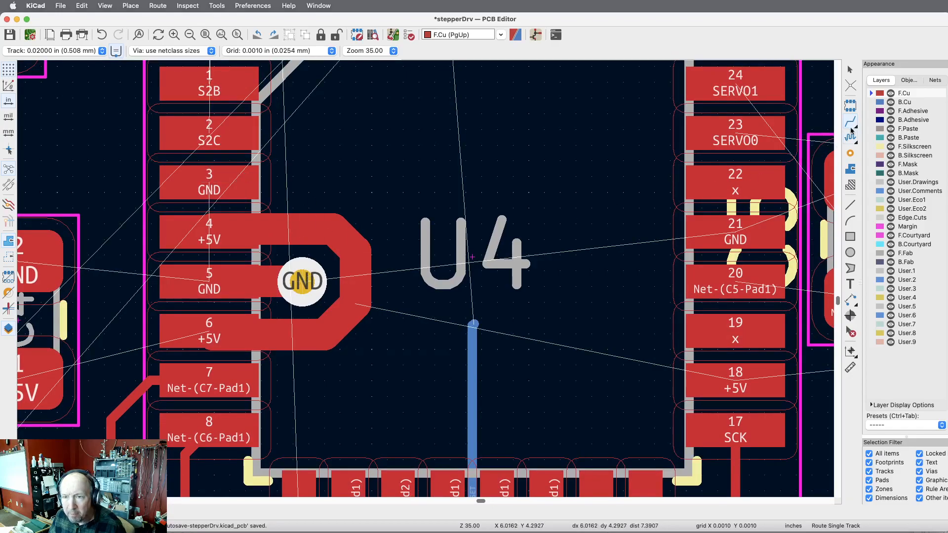
click(210, 182)
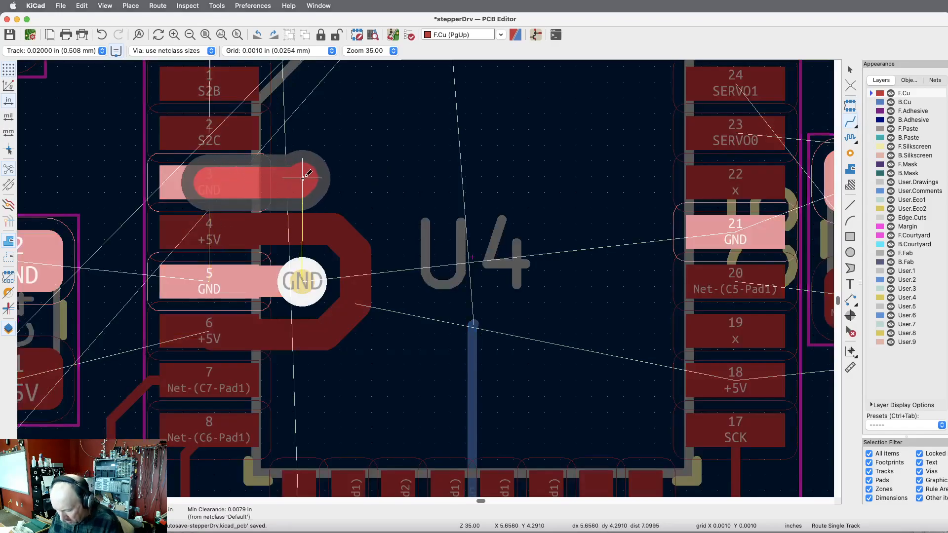
key(v)
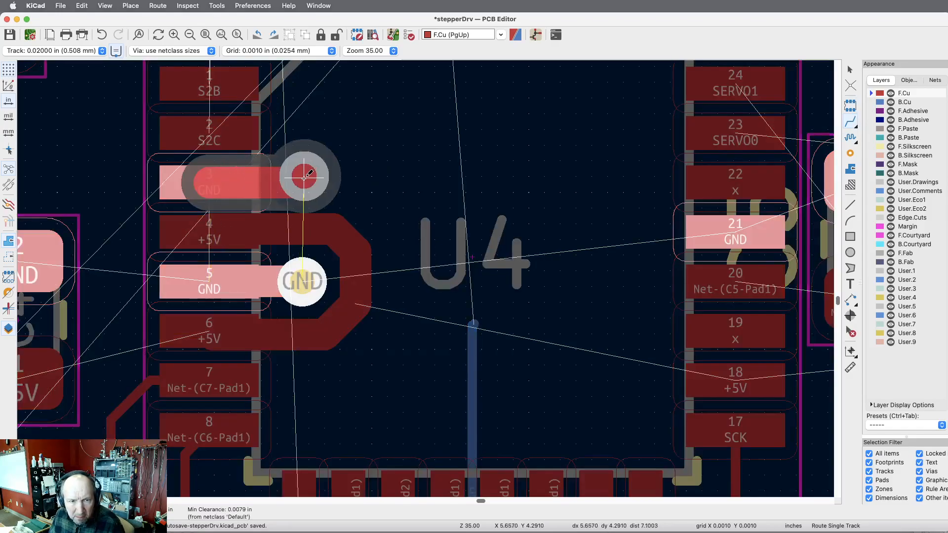
click(303, 177)
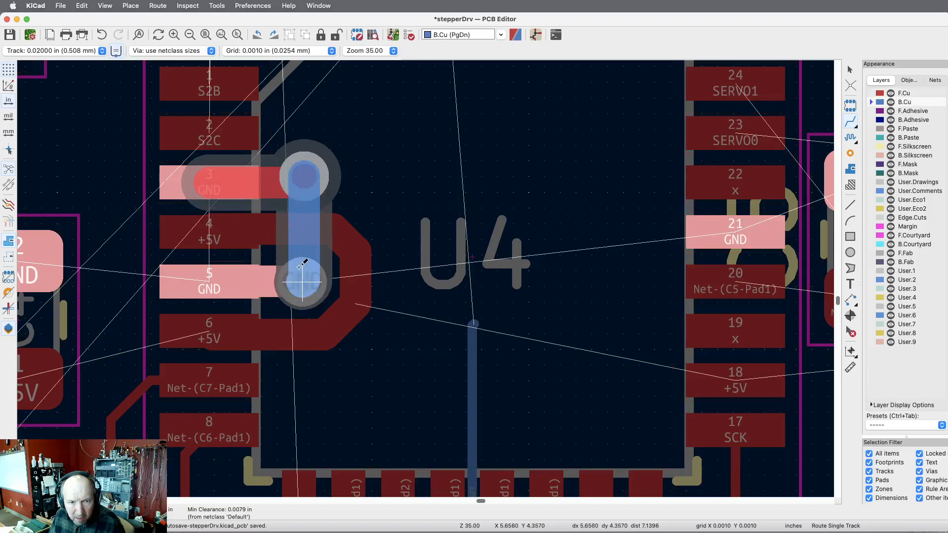
click(302, 270)
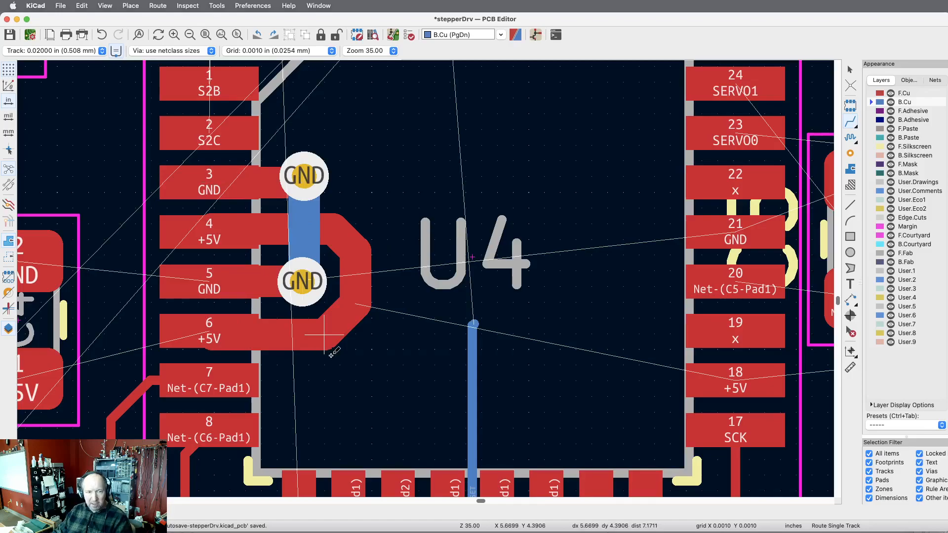
Route F.Cu tracks beneath U4 from pin 18 to the +5V loop at pins 4 and 6, and from pin 21 to the GND via beside pin 3.
scroll(368, 350, left, 3)
scroll(368, 350, right, 4)
scroll(368, 350, right, 1)
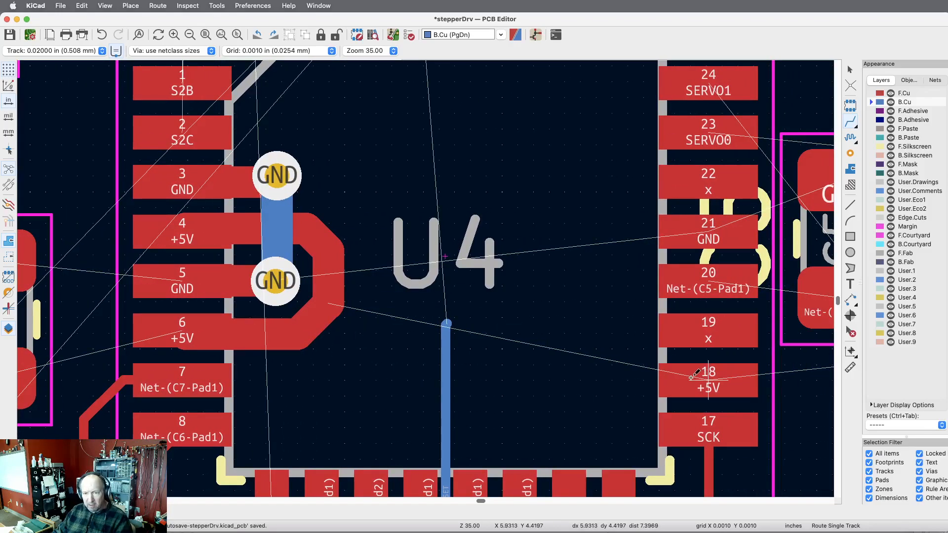
click(709, 378)
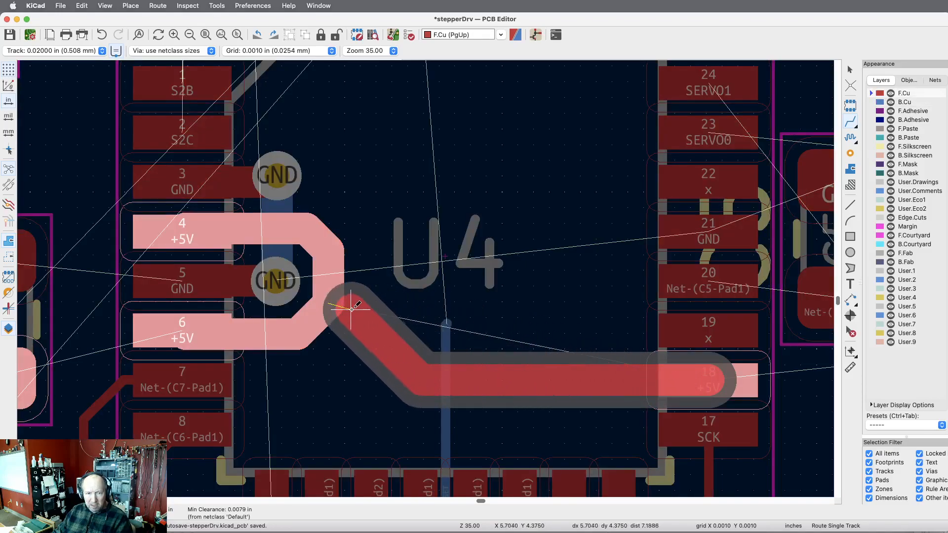
click(337, 309)
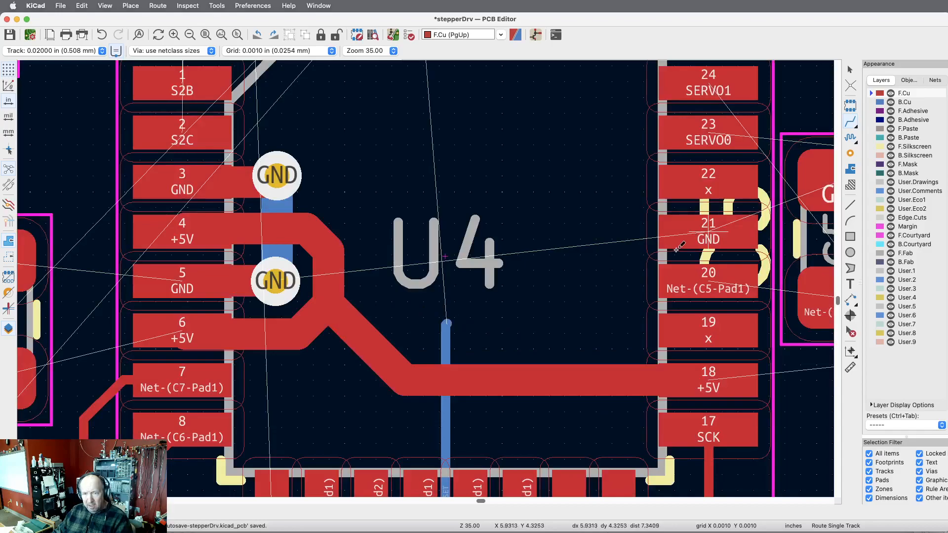
click(709, 232)
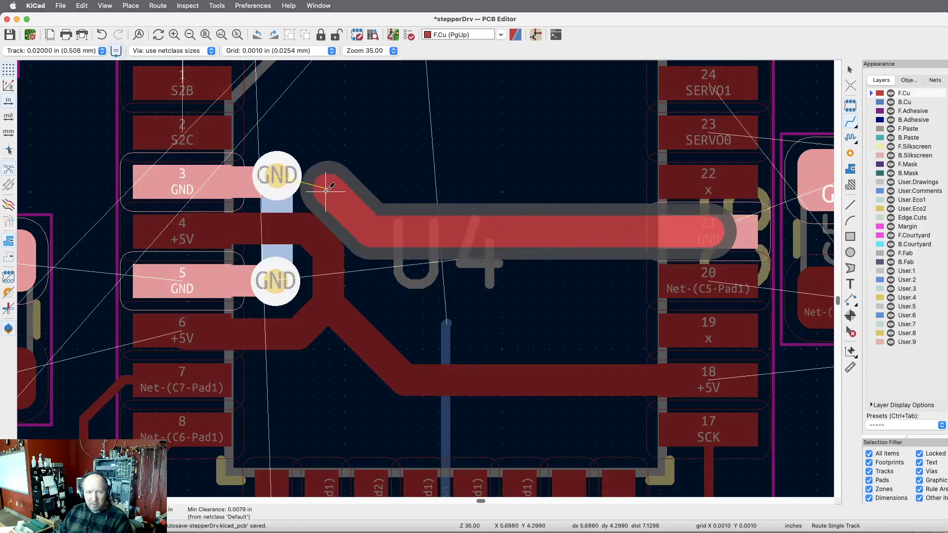
click(292, 186)
Route F.Cu tracks from U4 pin 21 to C5 pad 2 and from U4 pin 20 to C5 pad 1.
scroll(549, 294, right, 3)
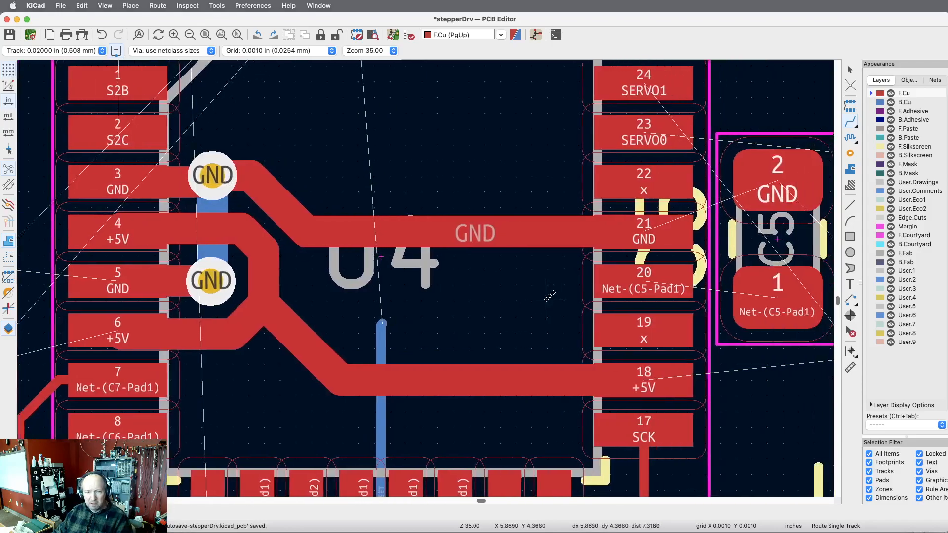
scroll(546, 299, down, 2)
scroll(546, 298, down, 1)
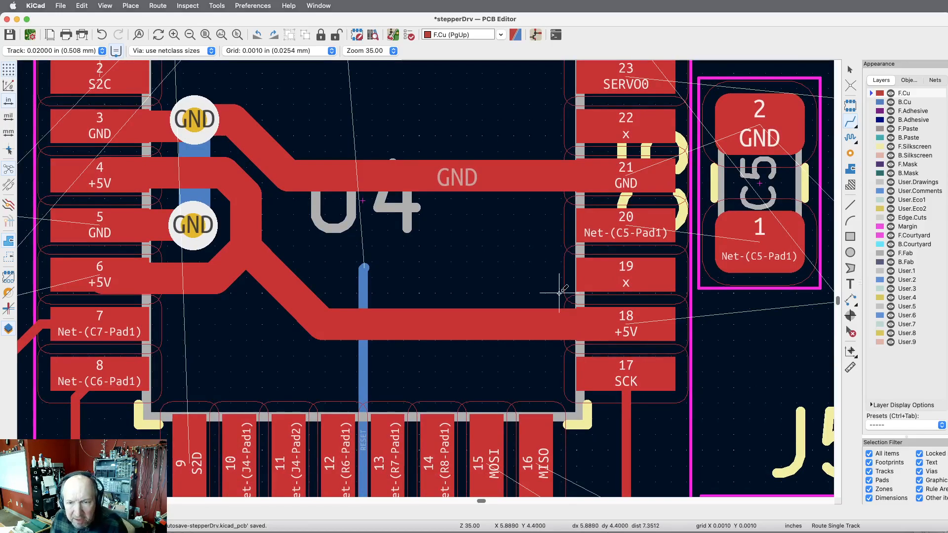
scroll(553, 297, down, 5)
scroll(560, 293, down, 1)
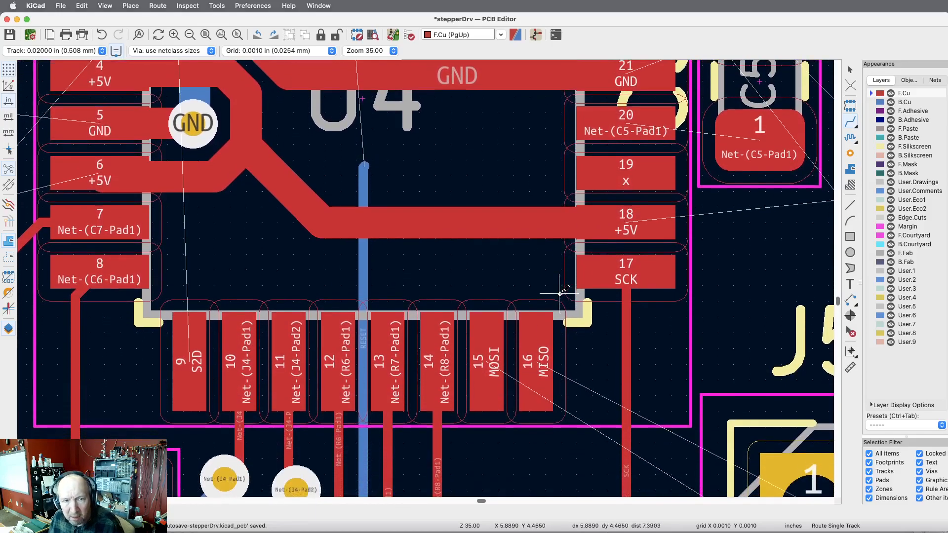
scroll(561, 291, up, 5)
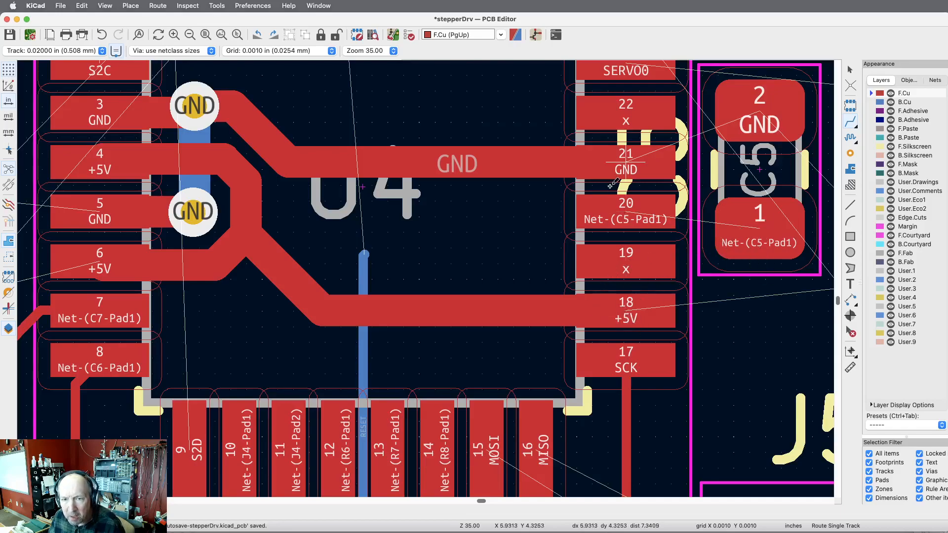
click(626, 163)
click(743, 130)
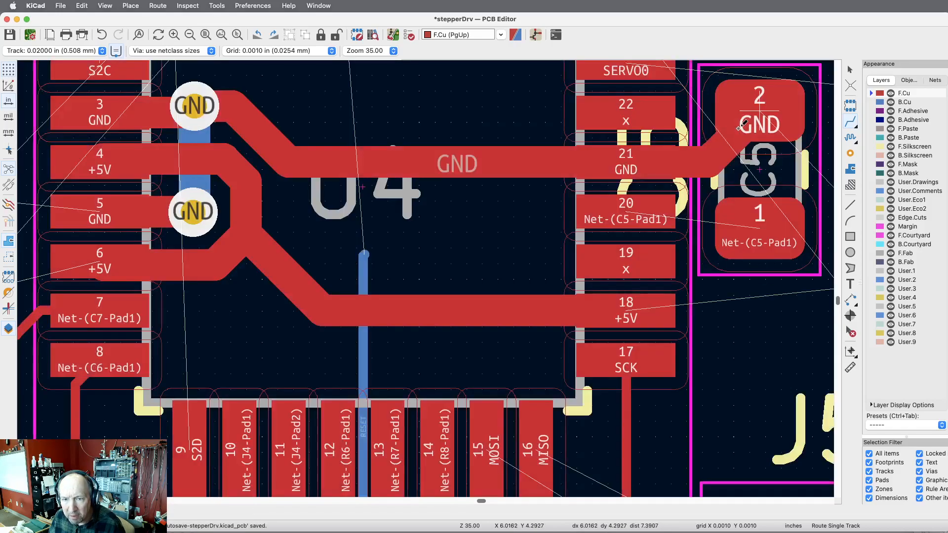
click(641, 208)
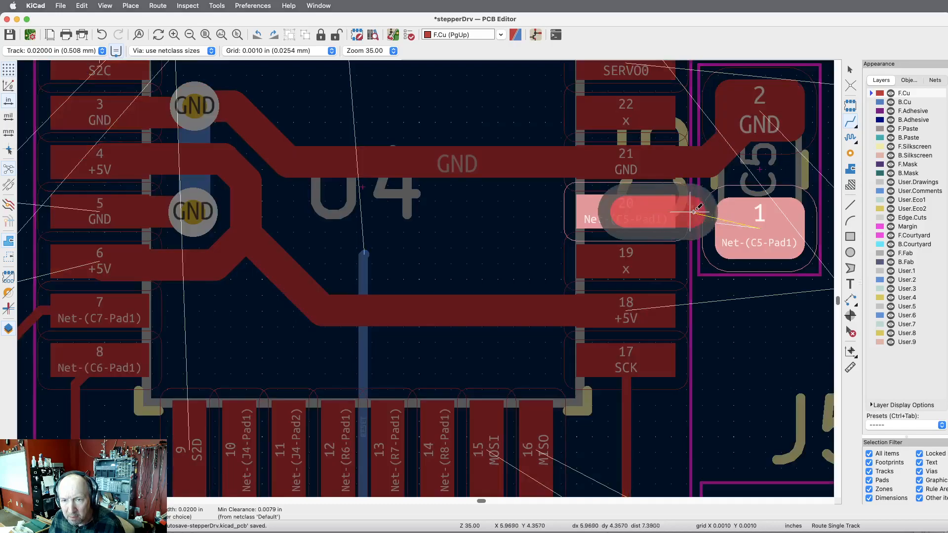
click(743, 214)
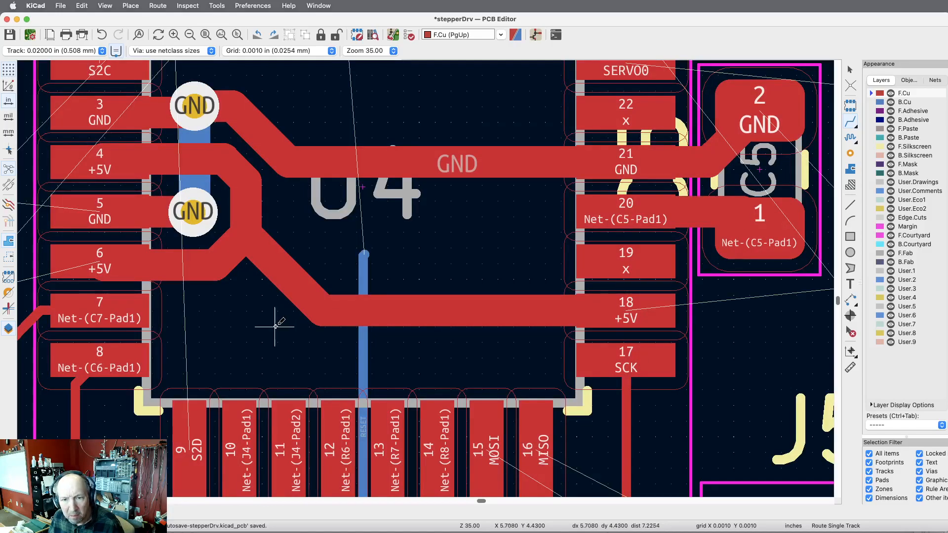
Examine the unrouted connections around U4 pin 18, C9, J5 and U4 pins 9 to 16.
scroll(380, 313, right, 10)
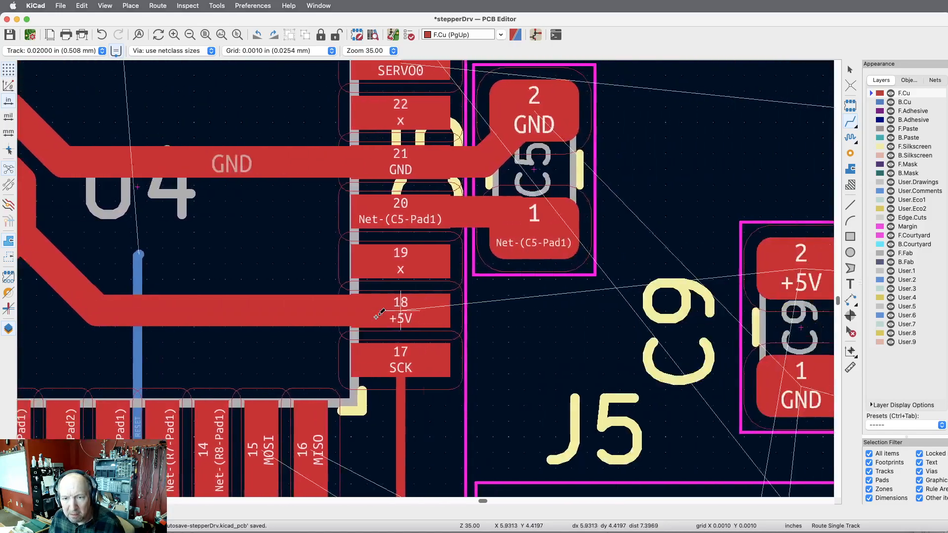
scroll(366, 306, left, 14)
scroll(365, 309, right, 11)
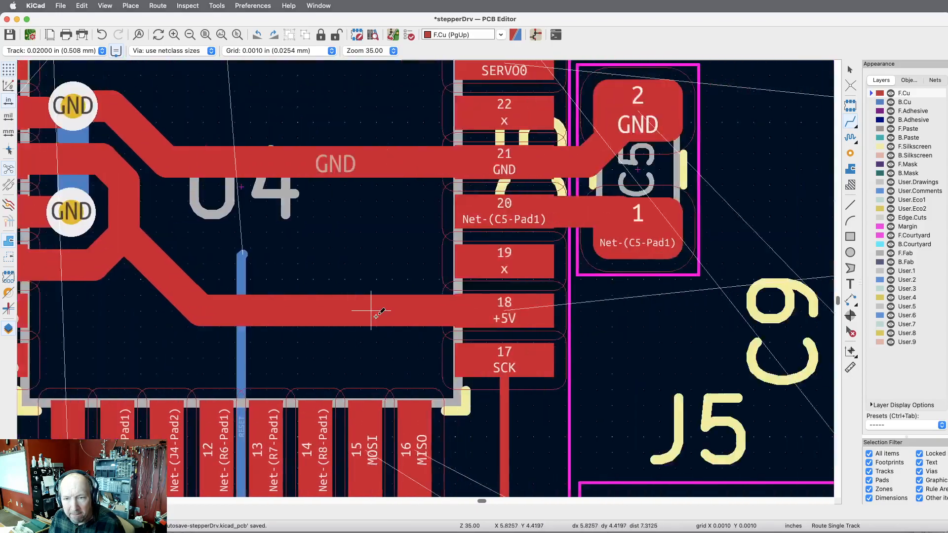
scroll(365, 310, right, 9)
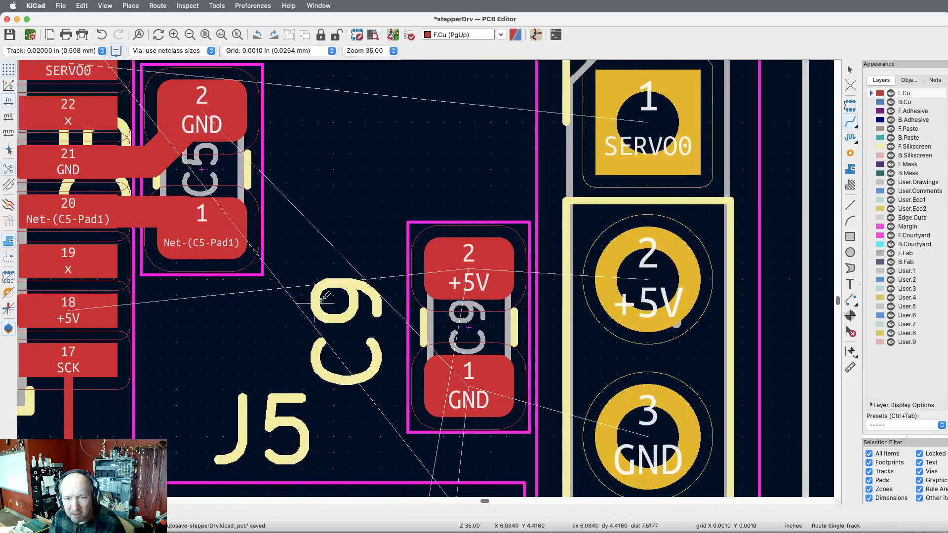
scroll(436, 324, down, 4)
scroll(437, 323, left, 18)
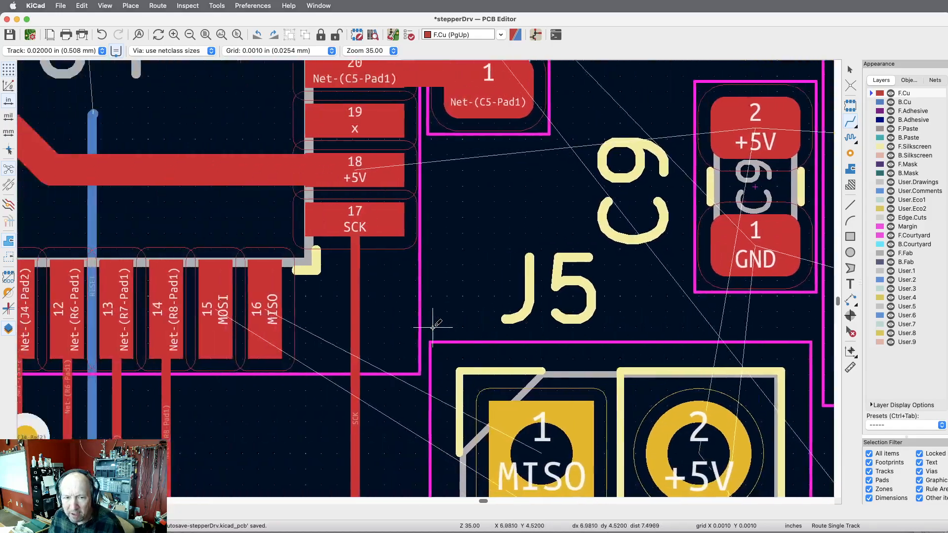
scroll(436, 323, down, 3)
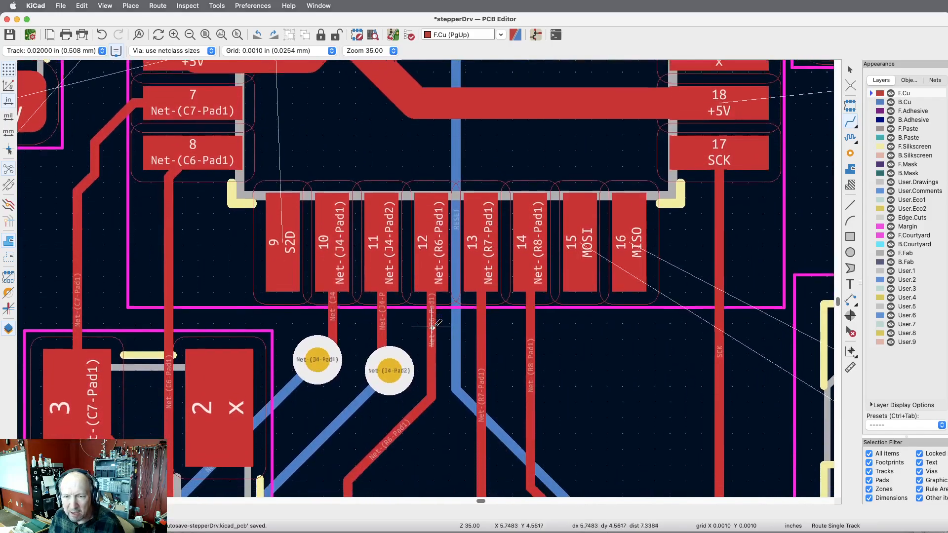
Set the track width to 0.024 in and route GND on F.Cu from J7 pin 3 along the board edge to J6 pin 3.
click(190, 34)
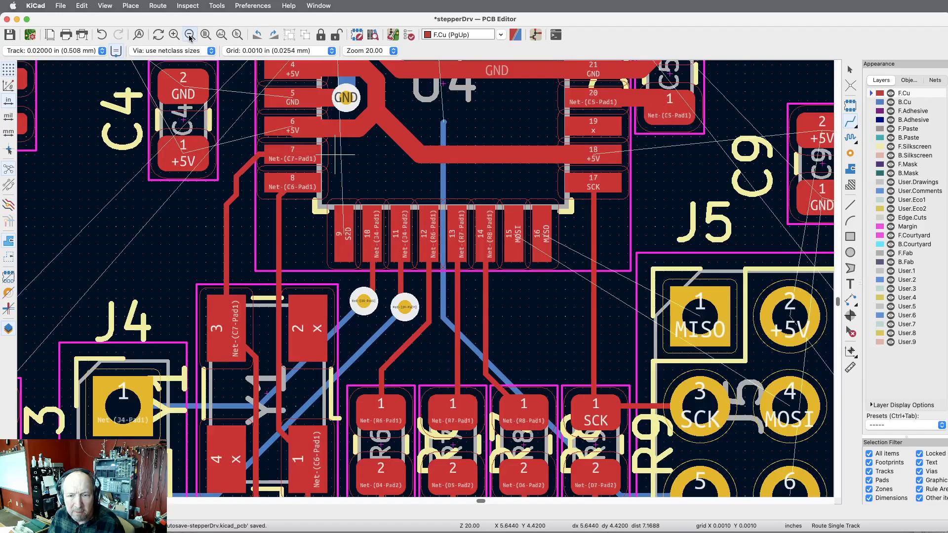
click(189, 34)
scroll(454, 311, down, 1)
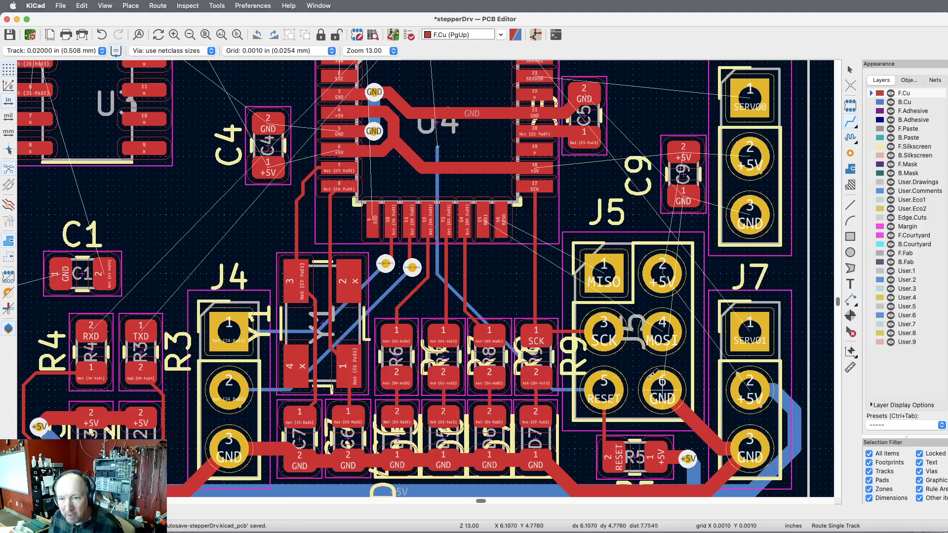
click(102, 51)
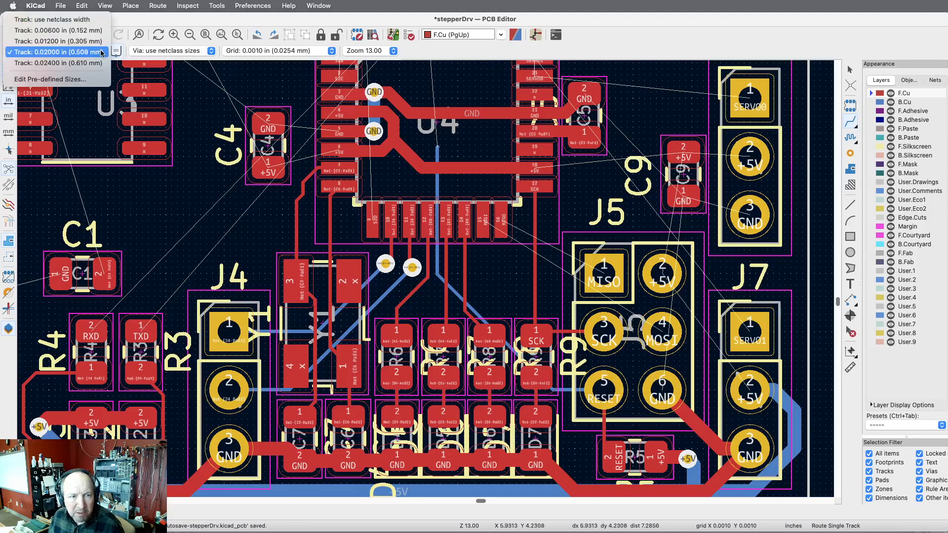
click(75, 63)
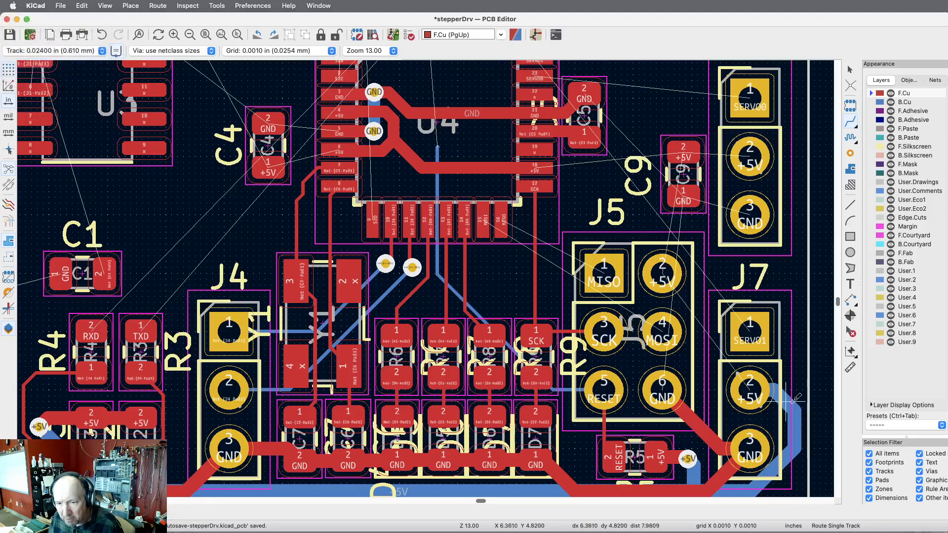
click(753, 447)
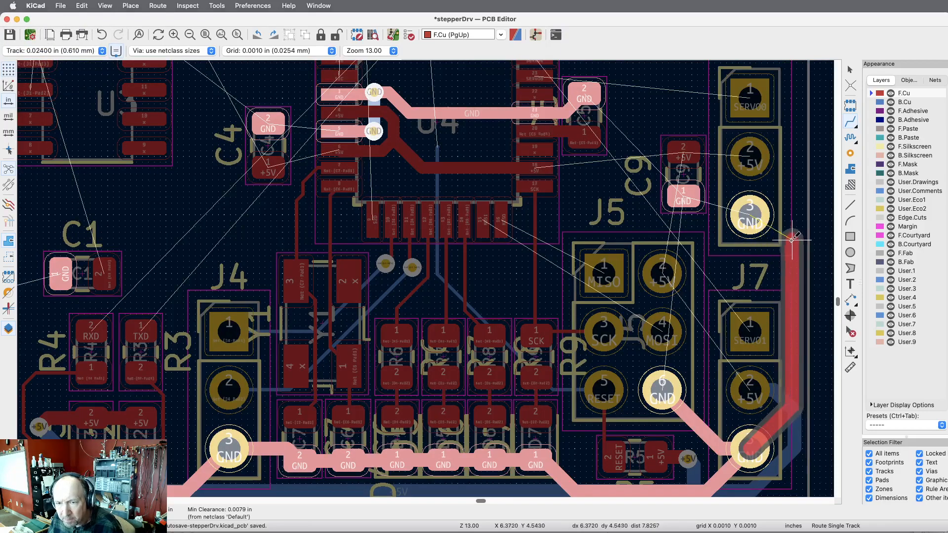
click(759, 216)
Extend the F.Cu GND track from J6 pin 3 alongside the connector, ending just beyond pin 1 near the board edge.
scroll(792, 254, up, 6)
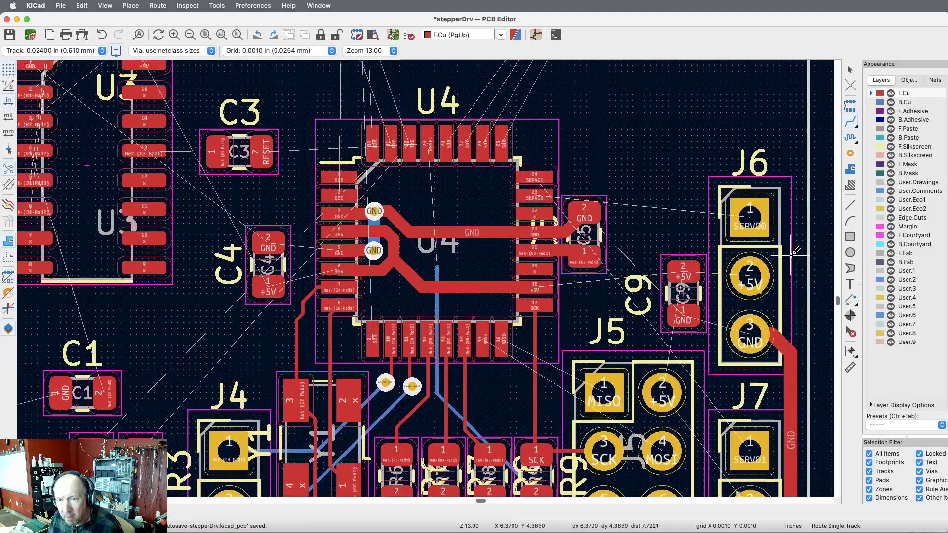
click(753, 355)
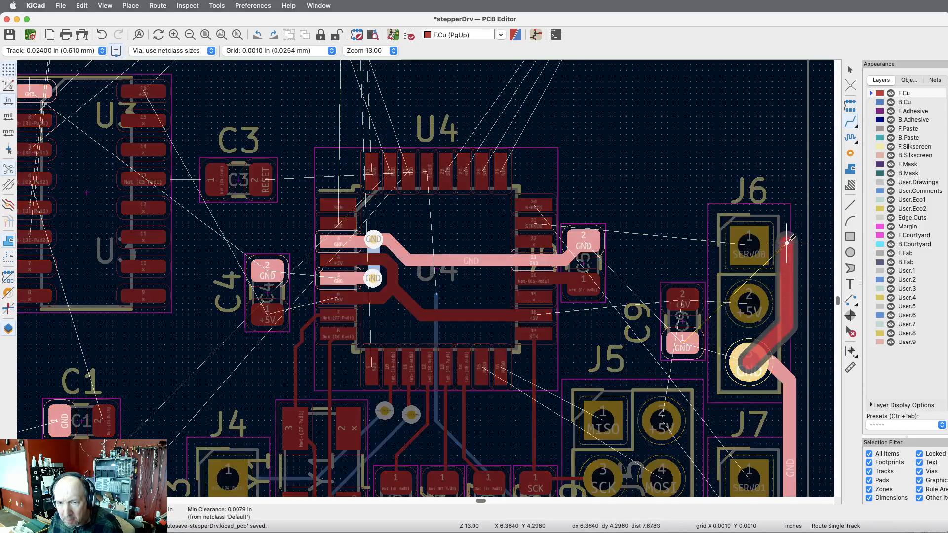
double_click(790, 183)
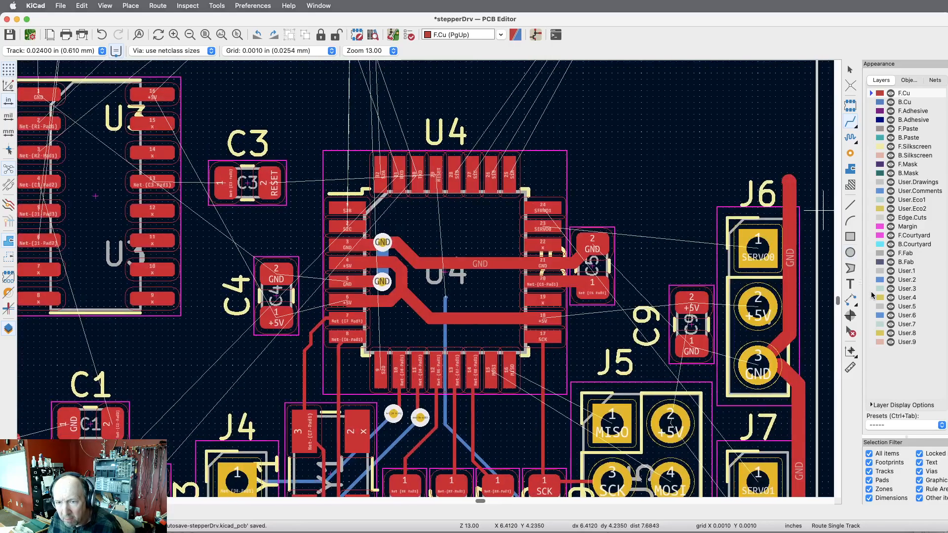
Route +5V on B.Cu from J7 pin 2 around the outer side of the connectors to J6 pin 2.
scroll(788, 299, down, 10)
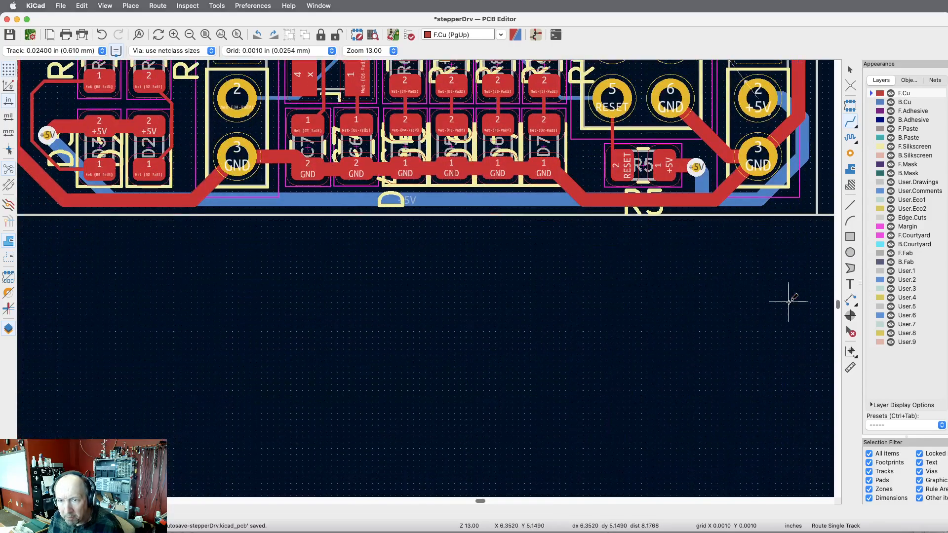
scroll(788, 300, up, 10)
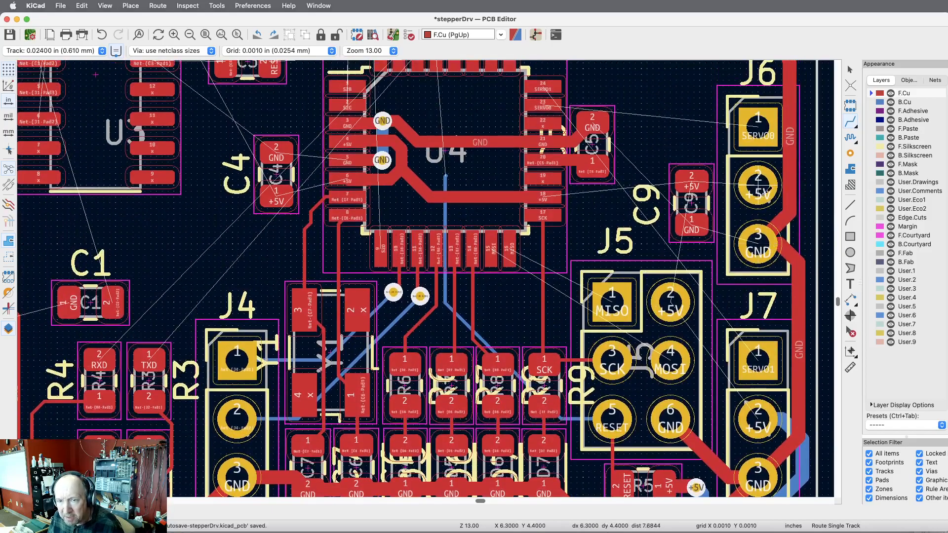
click(758, 413)
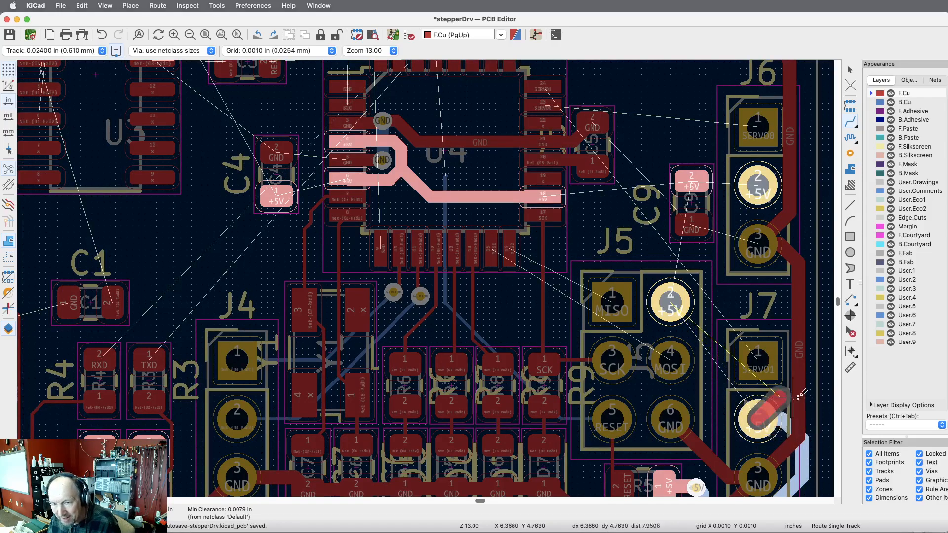
key(Escape)
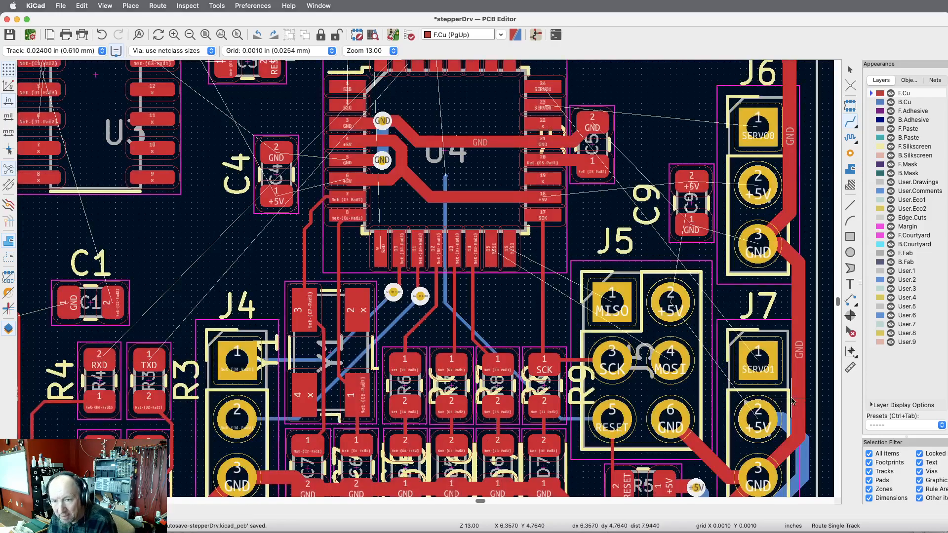
click(872, 103)
click(758, 415)
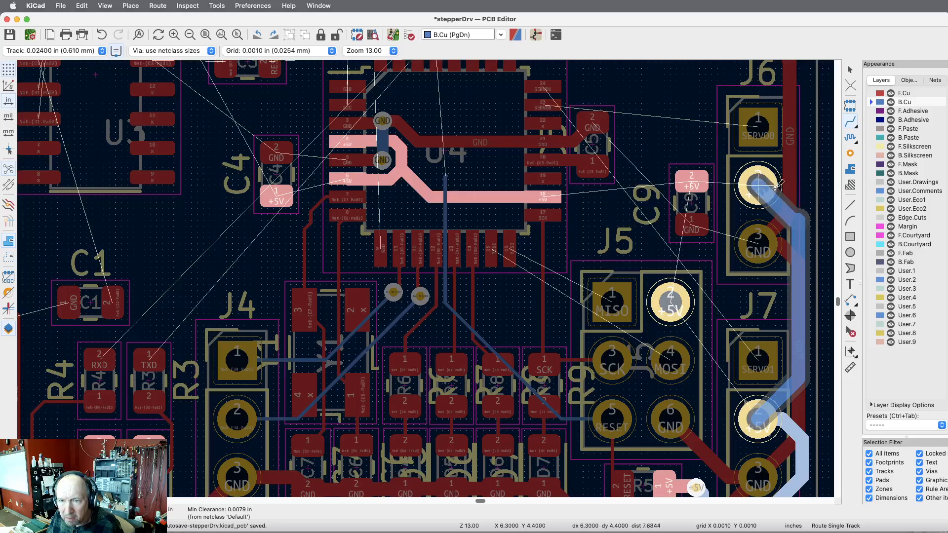
click(785, 186)
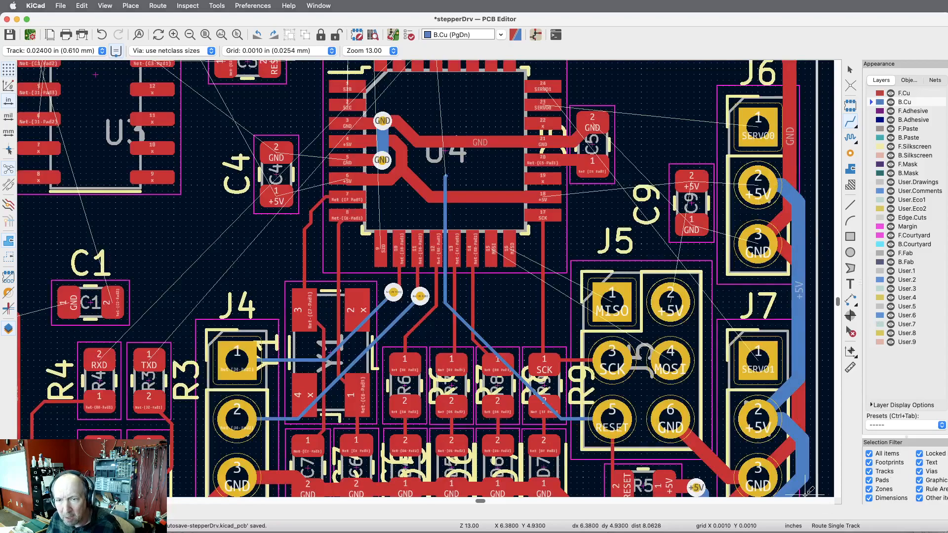
Route F.Cu tracks from C9 pad 2 to J6 pin 2 for +5V and from C9 pad 1 to J6 pin 3 for GND.
scroll(806, 493, down, 3)
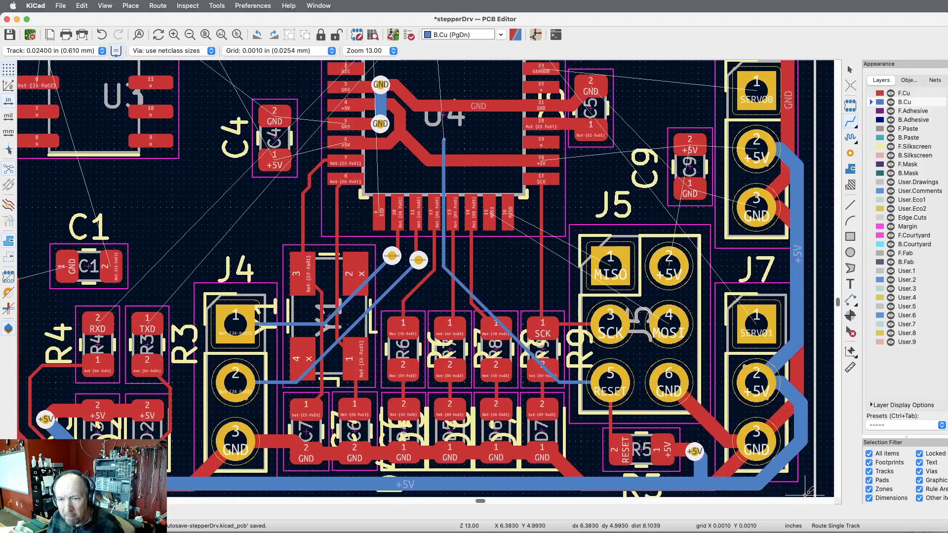
click(758, 148)
key(Escape)
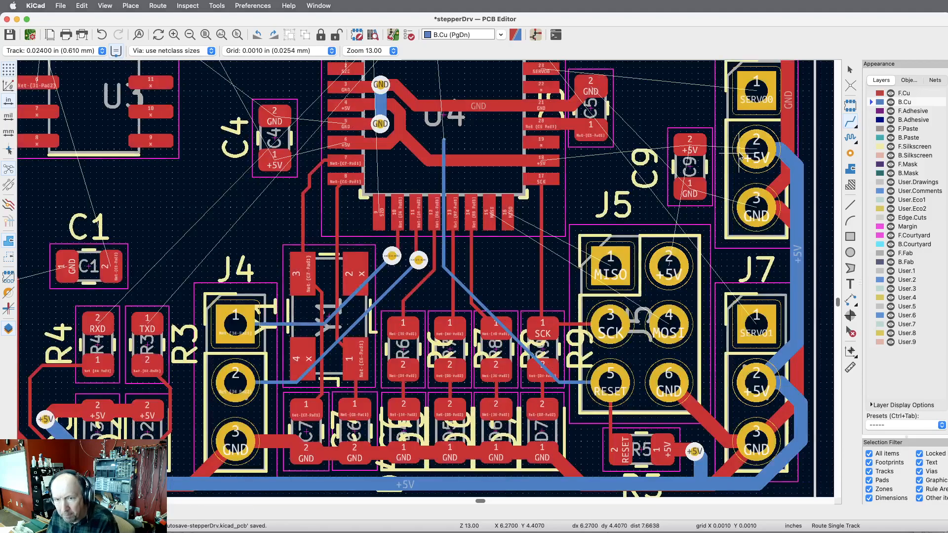
click(691, 145)
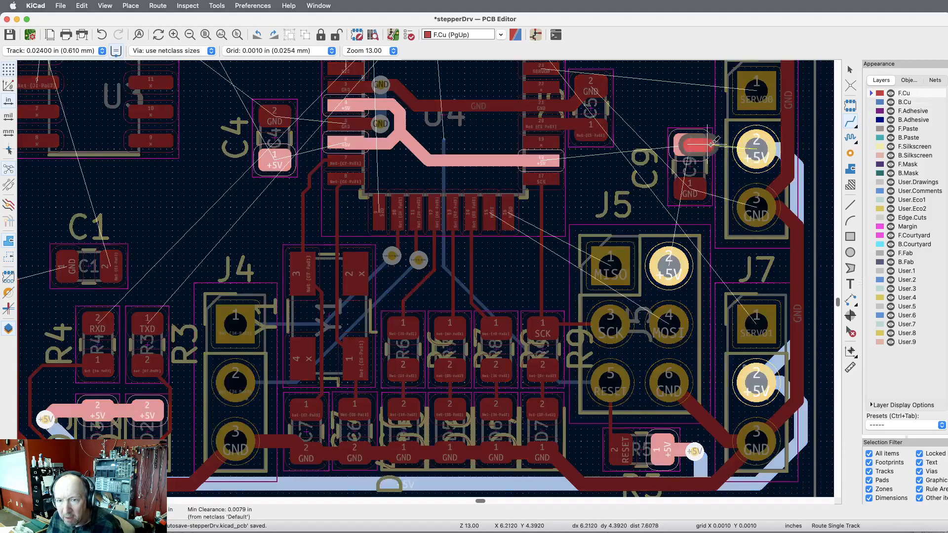
click(753, 148)
click(691, 185)
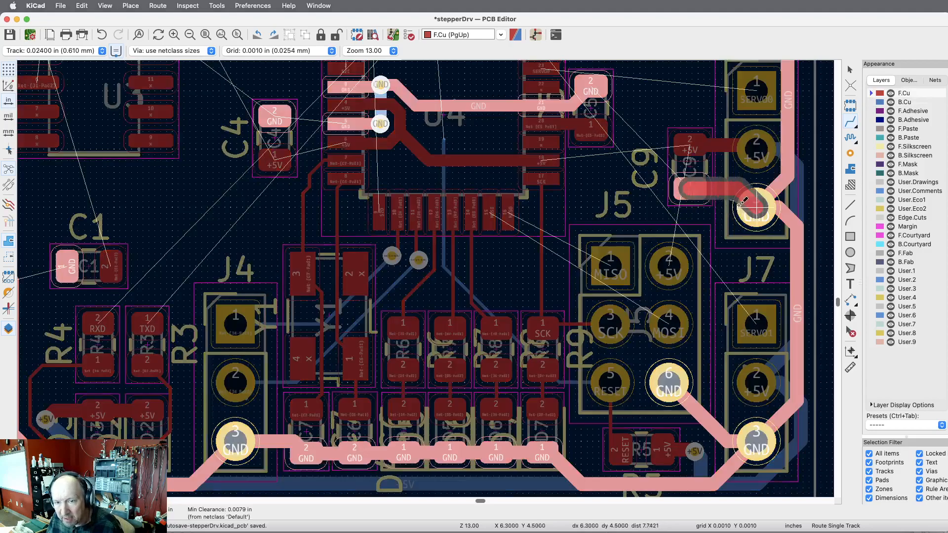
click(751, 205)
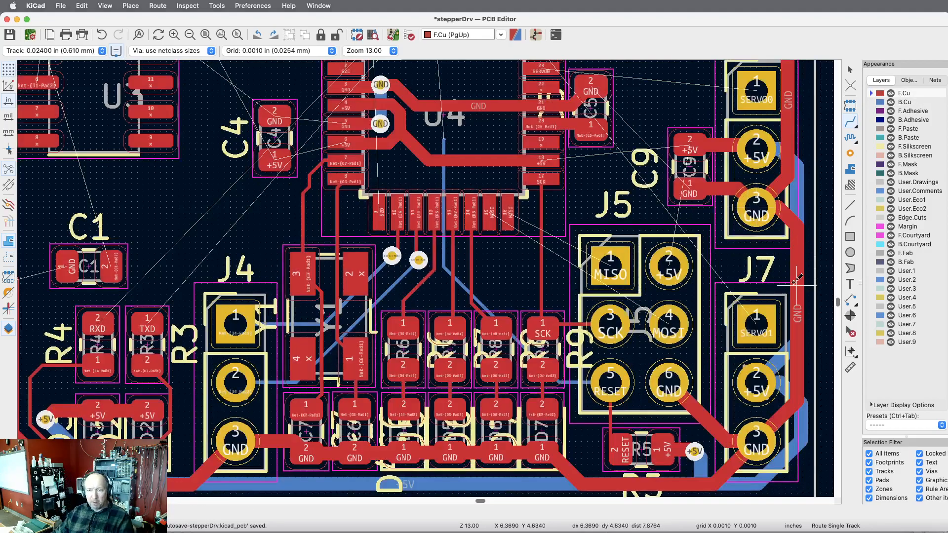
Route MOSI with a 0.006 in track on B.Cu from J5 pin 4 to a via below U4, and on F.Cu to U4 pin 15.
scroll(628, 237, down, 2)
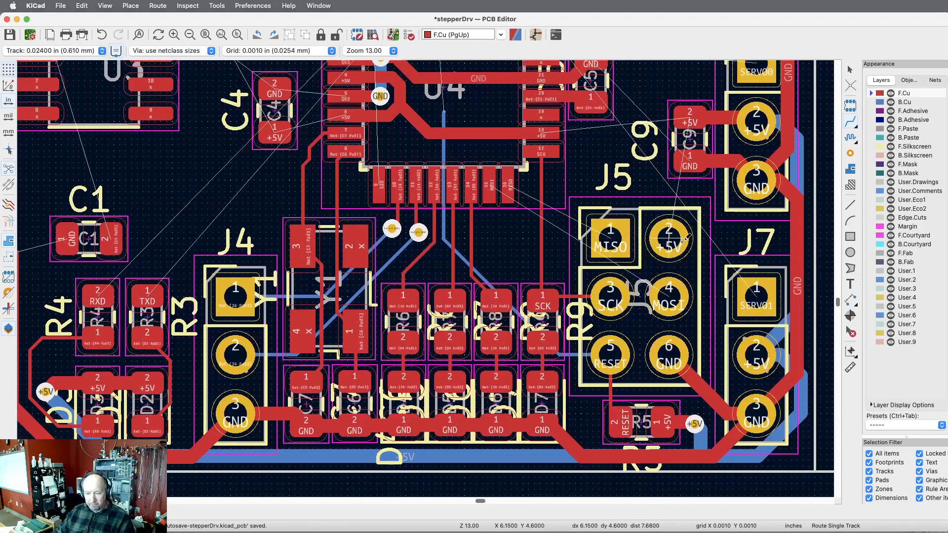
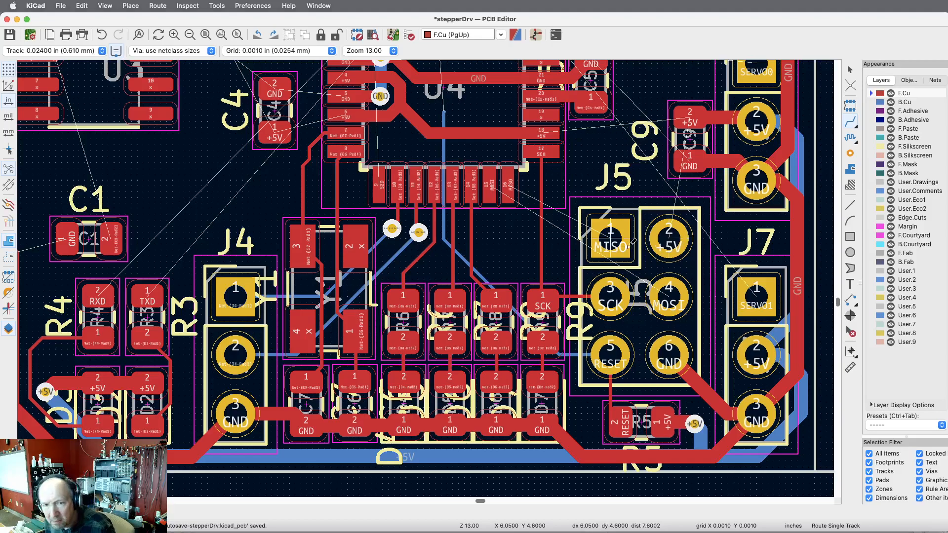
scroll(483, 217, left, 3)
scroll(485, 217, left, 2)
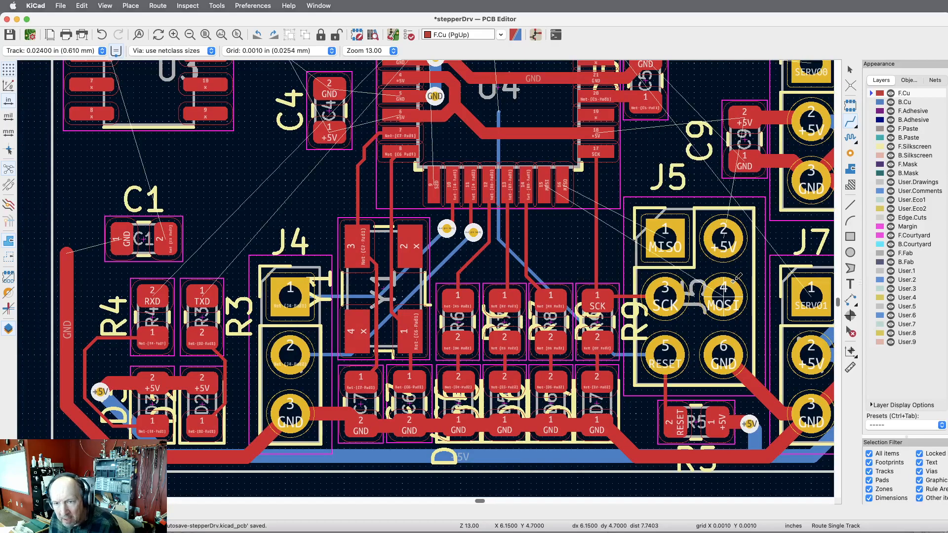
scroll(735, 279, right, 7)
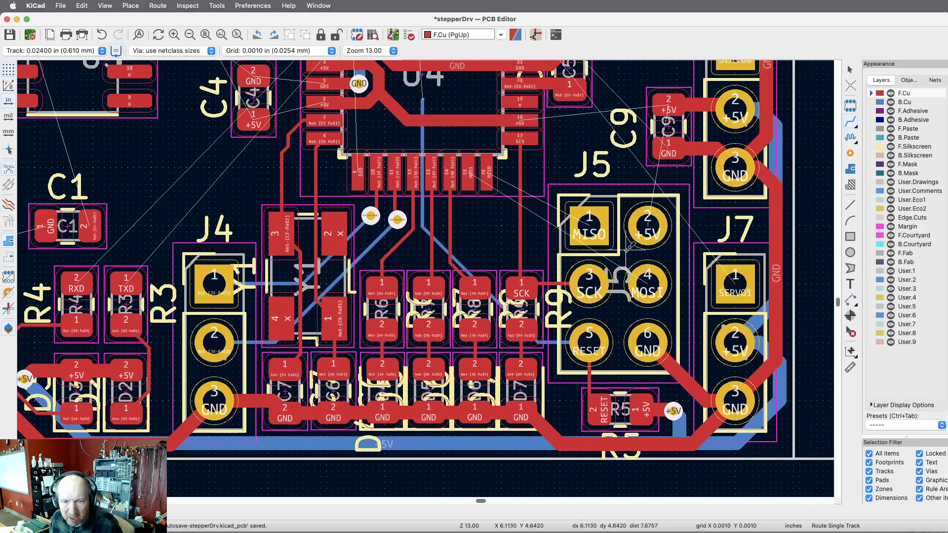
scroll(626, 250, left, 5)
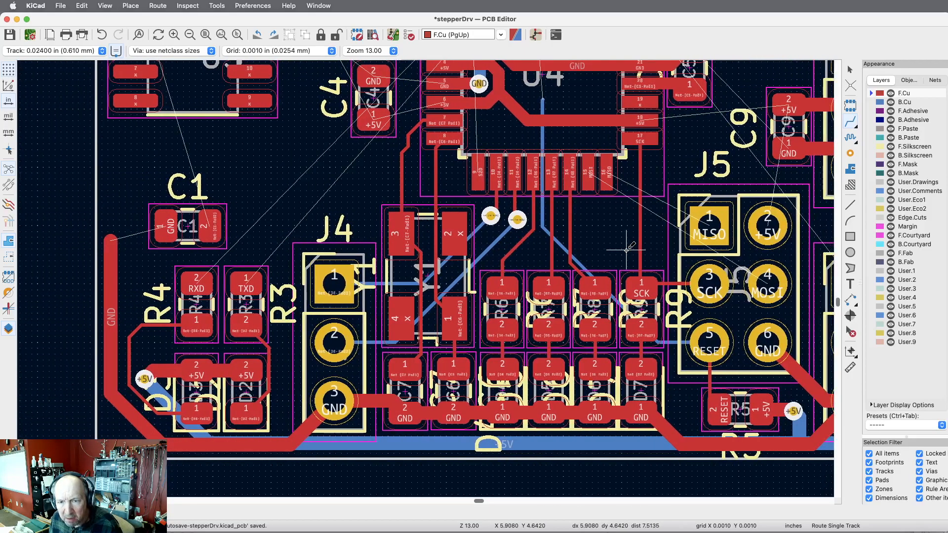
scroll(626, 251, right, 1)
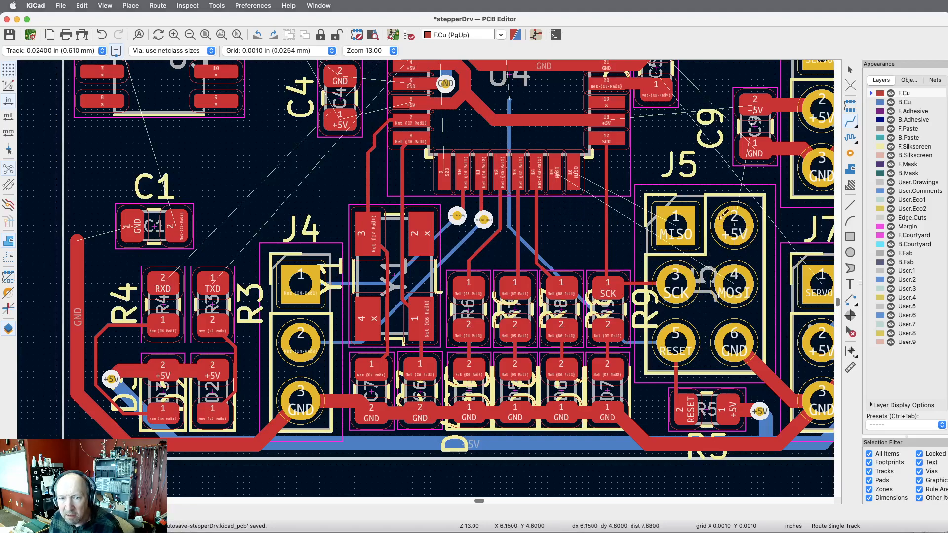
click(870, 102)
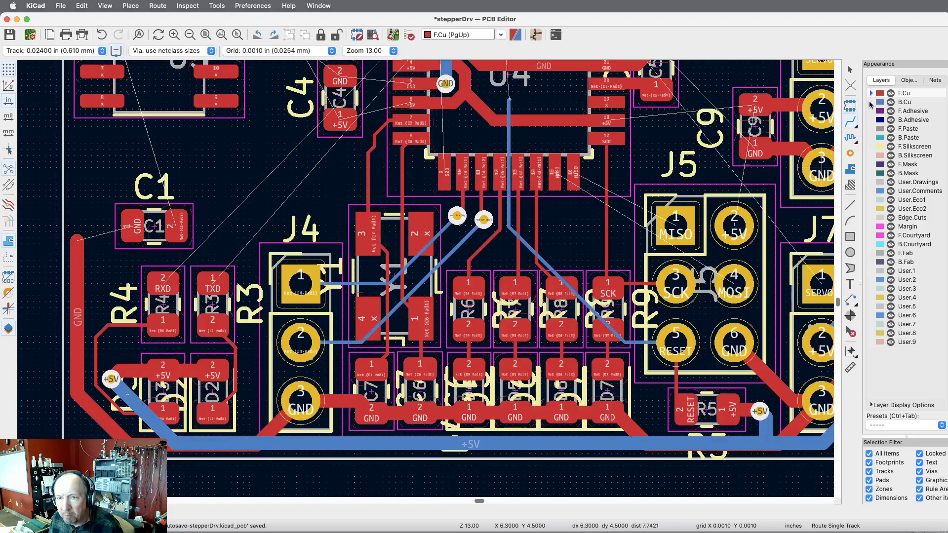
click(103, 51)
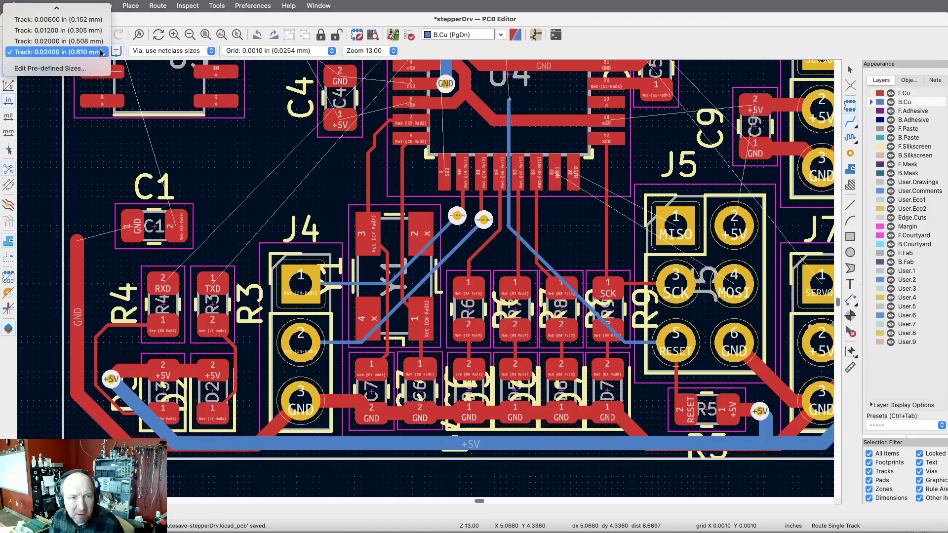
click(49, 20)
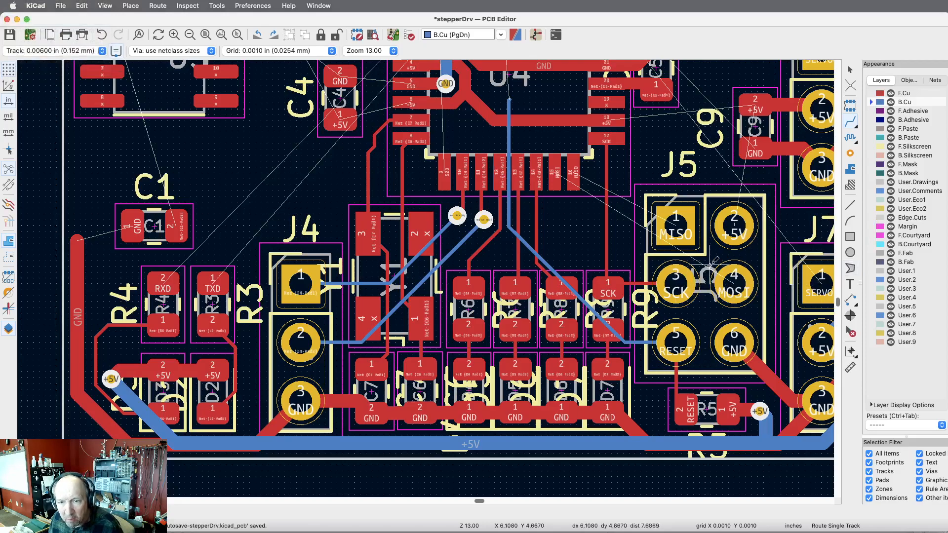
click(734, 282)
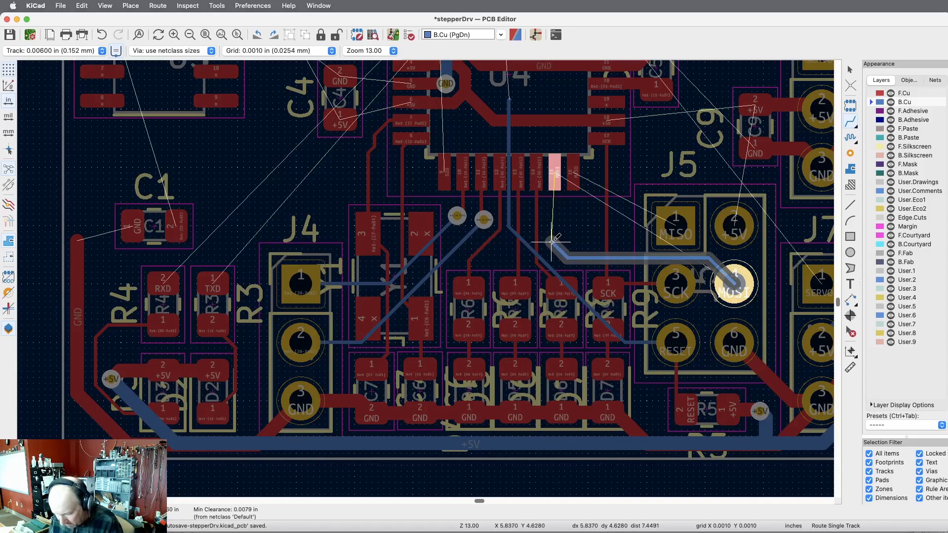
key(v)
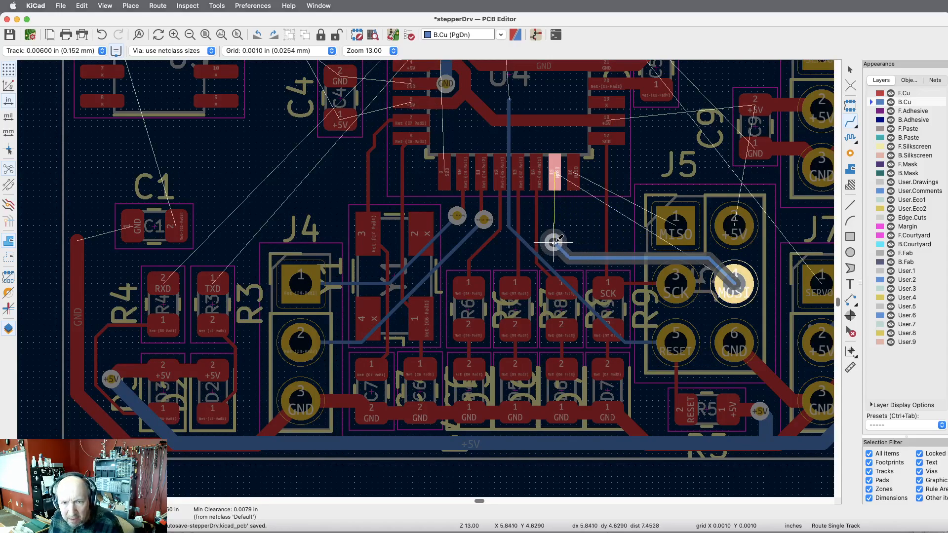
click(554, 176)
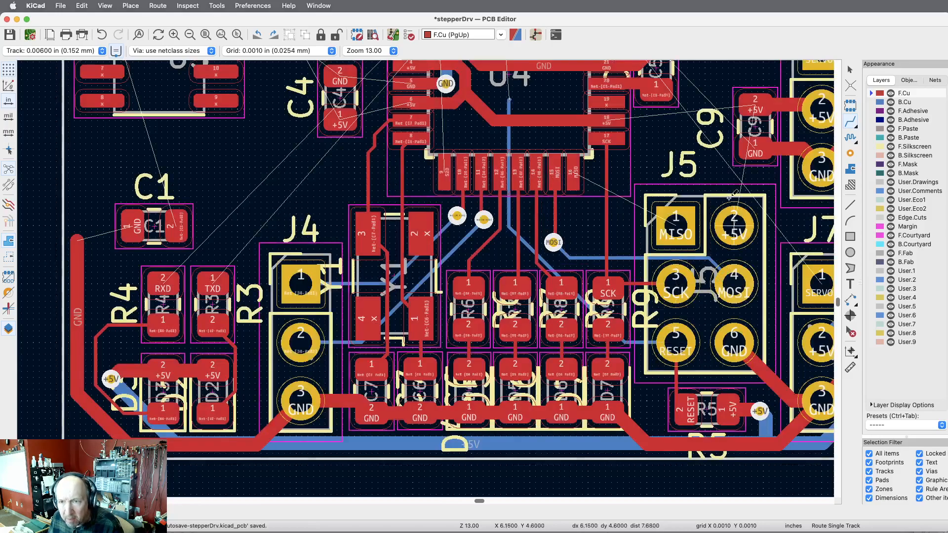
Route MISO on B.Cu from J5 pin 1 to a via below U4, and on F.Cu from the via to U4 pin 16.
click(870, 104)
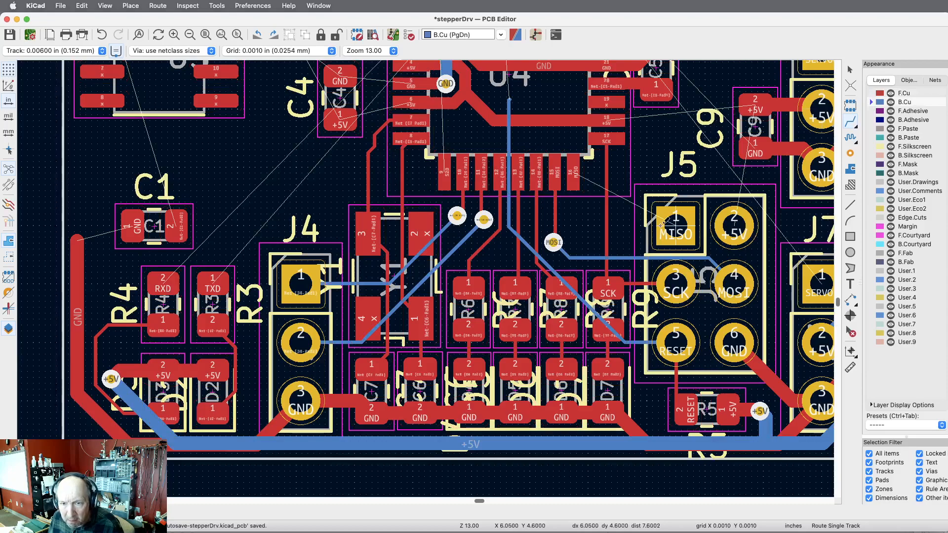
click(676, 223)
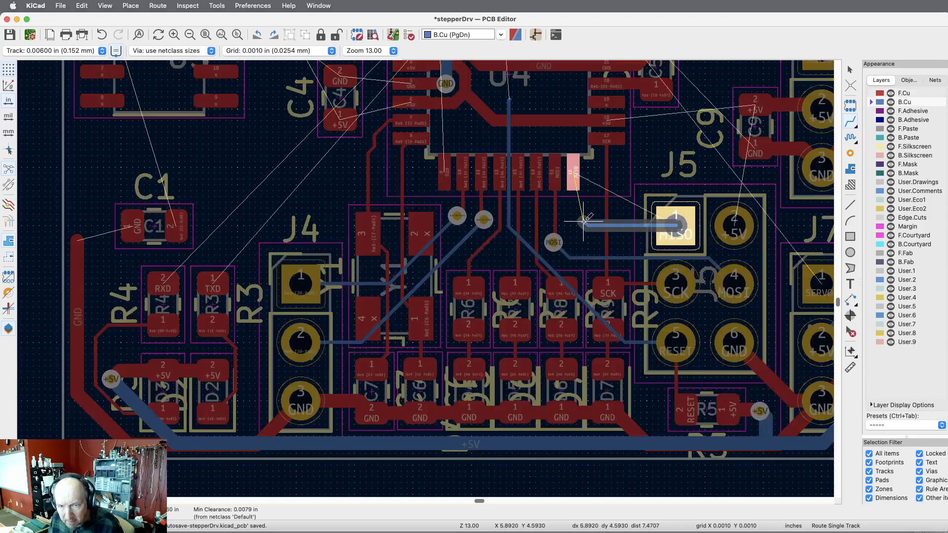
key(v)
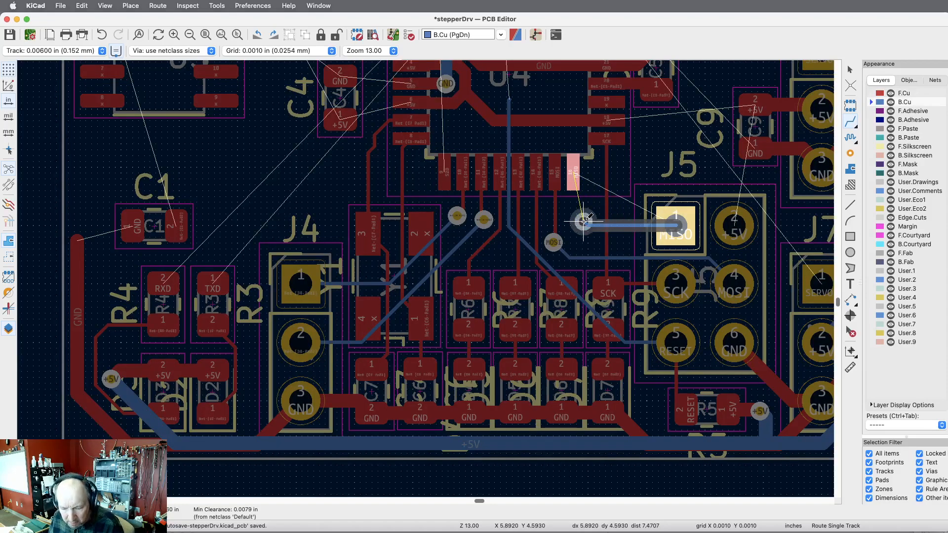
click(584, 221)
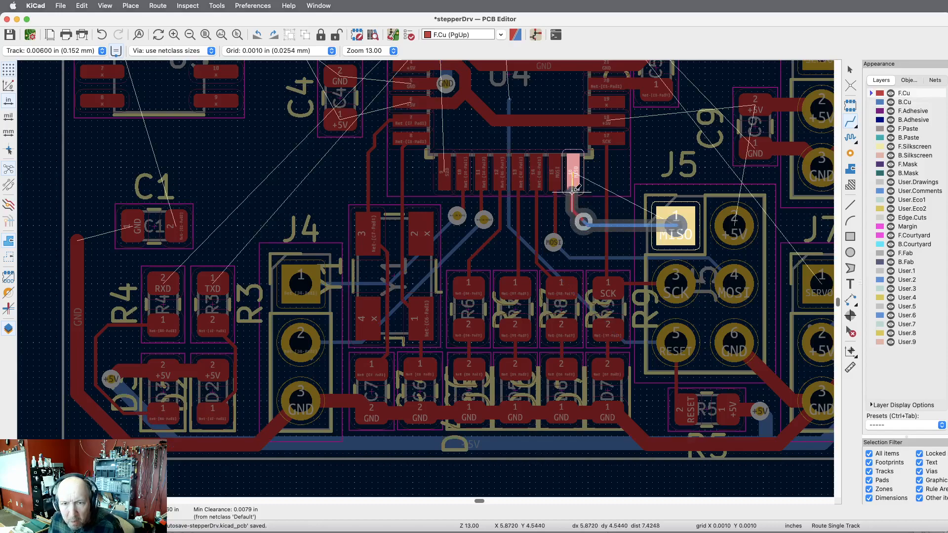
click(573, 175)
Route +5V with a 0.020 in track on F.Cu from U4 pin 18 diagonally to J5 pin 2.
scroll(807, 330, right, 10)
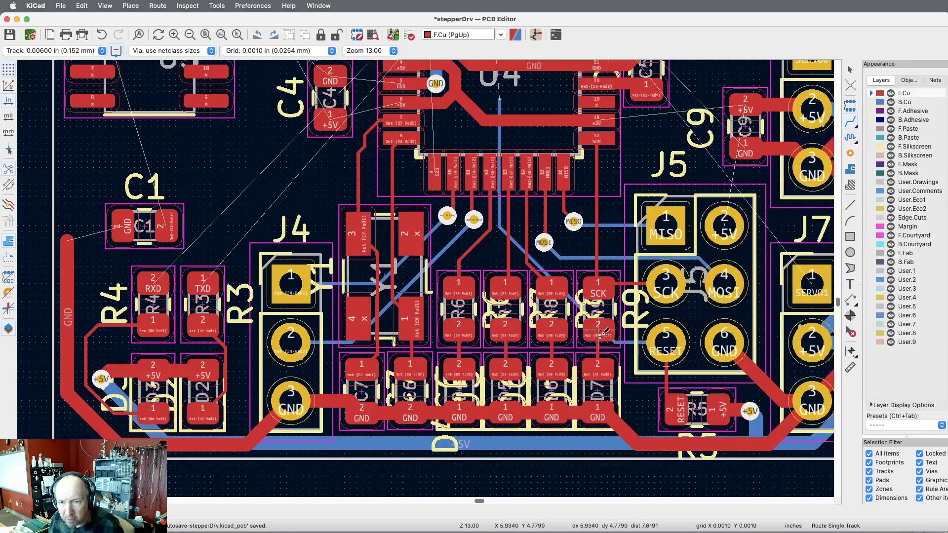
scroll(605, 335, up, 2)
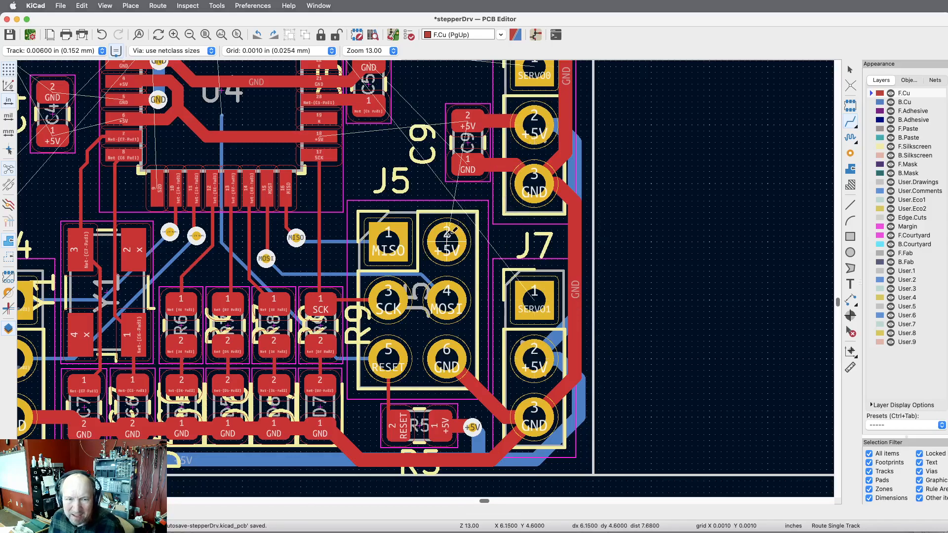
click(105, 51)
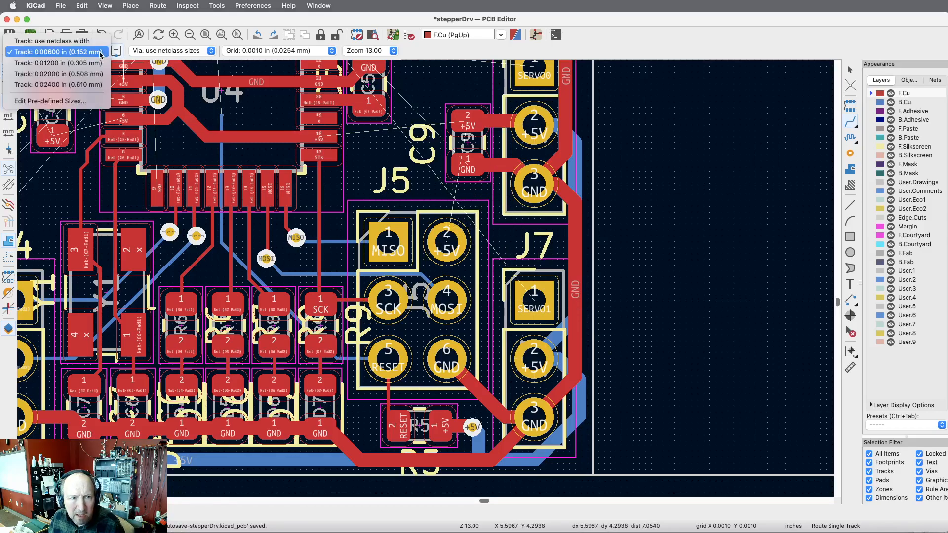
click(49, 78)
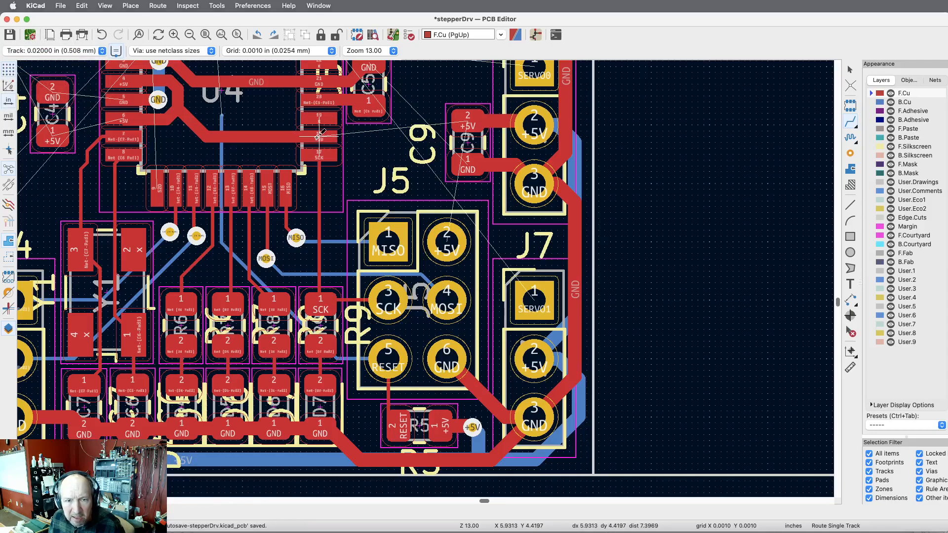
click(319, 134)
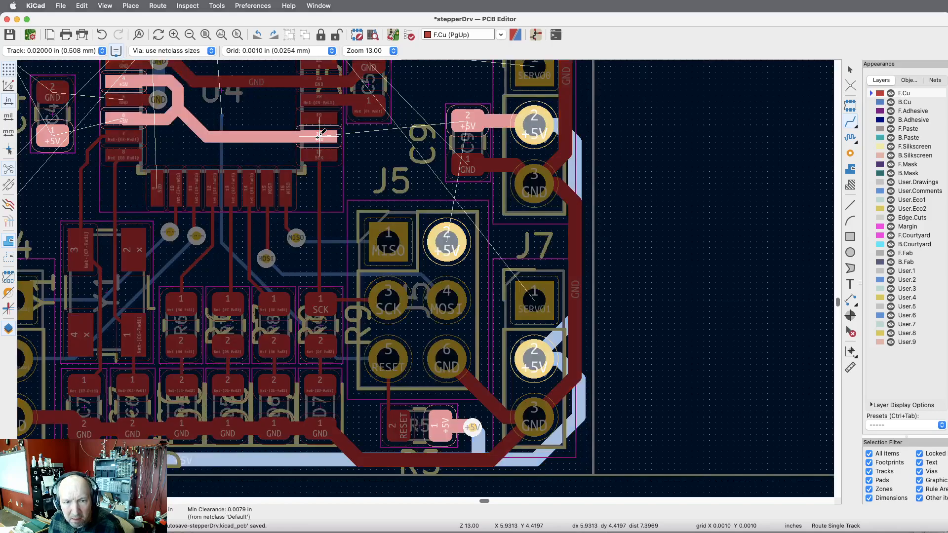
click(444, 234)
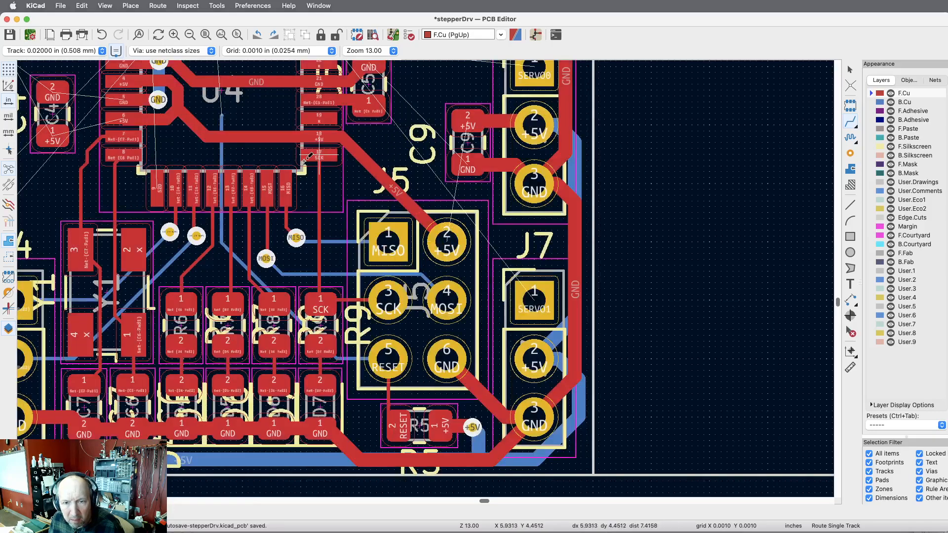
Move capacitor C4 slightly closer to U4, beside the chip's GND and +5V pins.
scroll(333, 157, left, 15)
scroll(334, 157, up, 5)
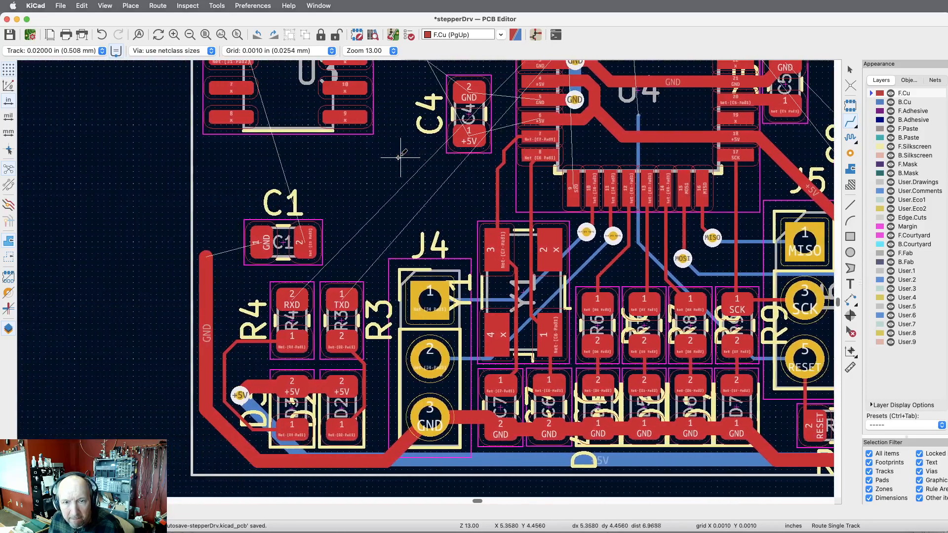
scroll(399, 157, up, 1)
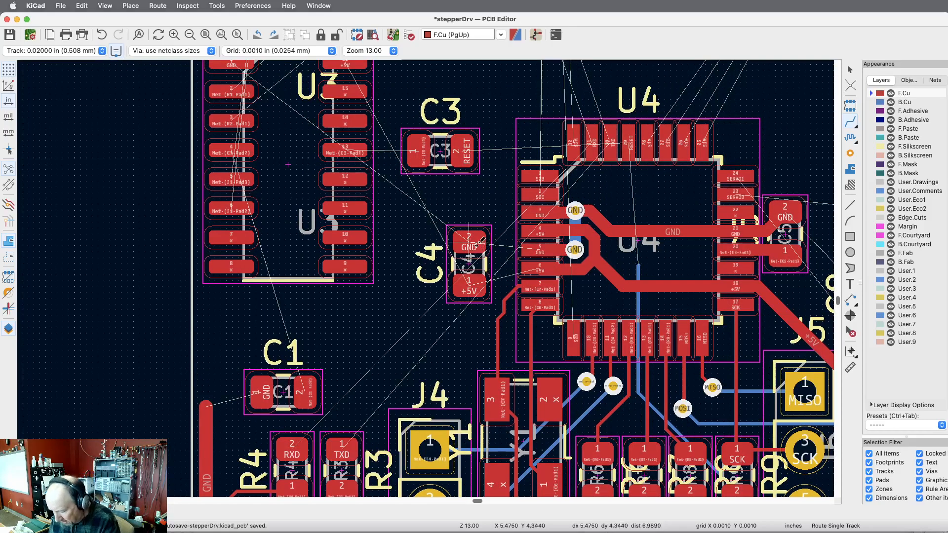
key(m)
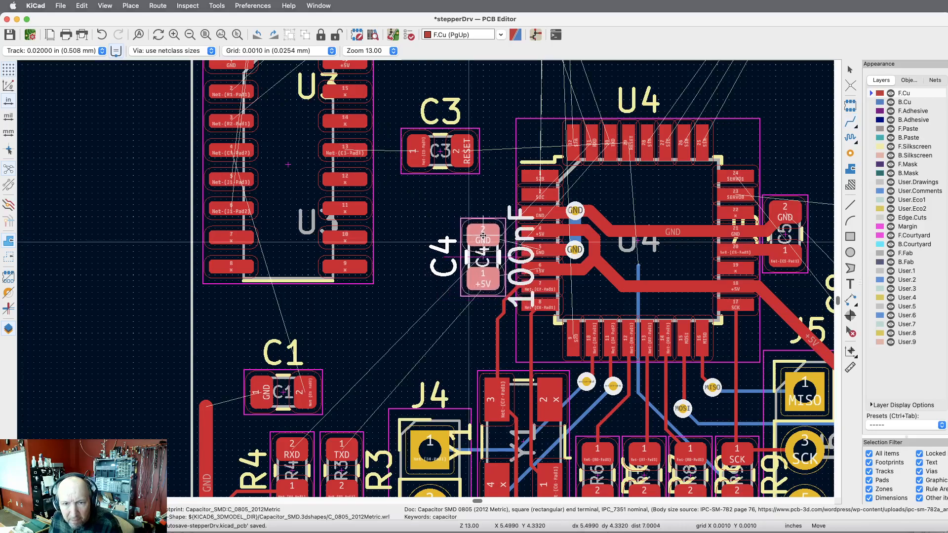
click(484, 237)
Route F.Cu tracks from U4 pin 6 to C4 pad 1 for +5V and from U4 pin 5 to C4 pad 2 for GND.
key(x)
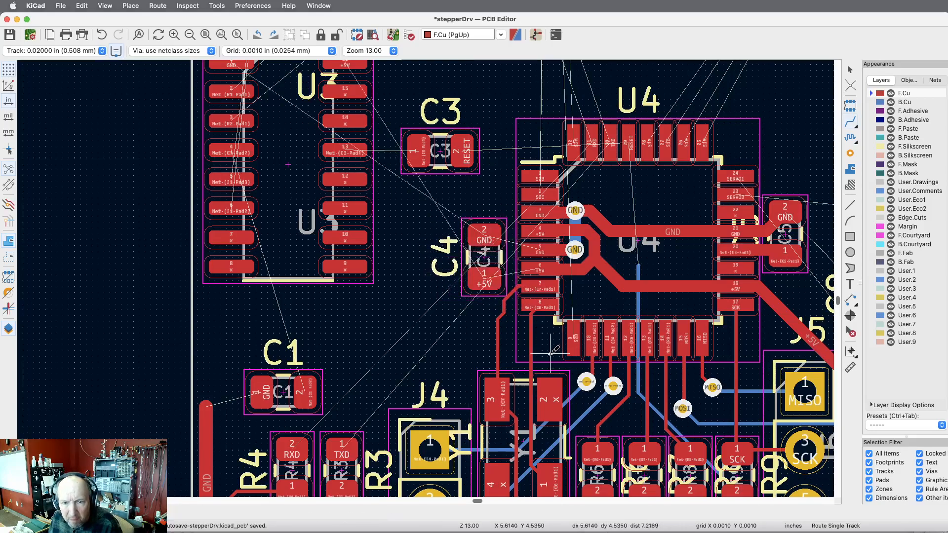
click(545, 267)
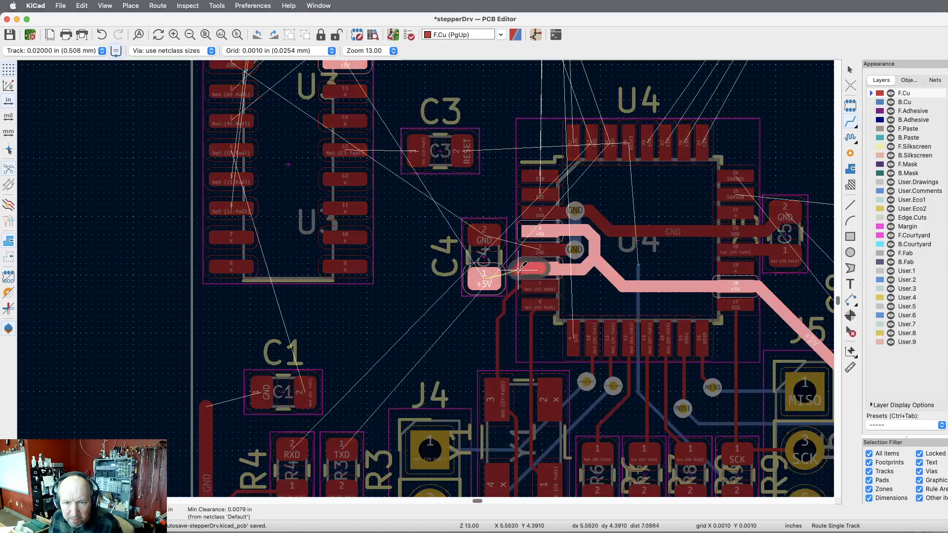
click(495, 269)
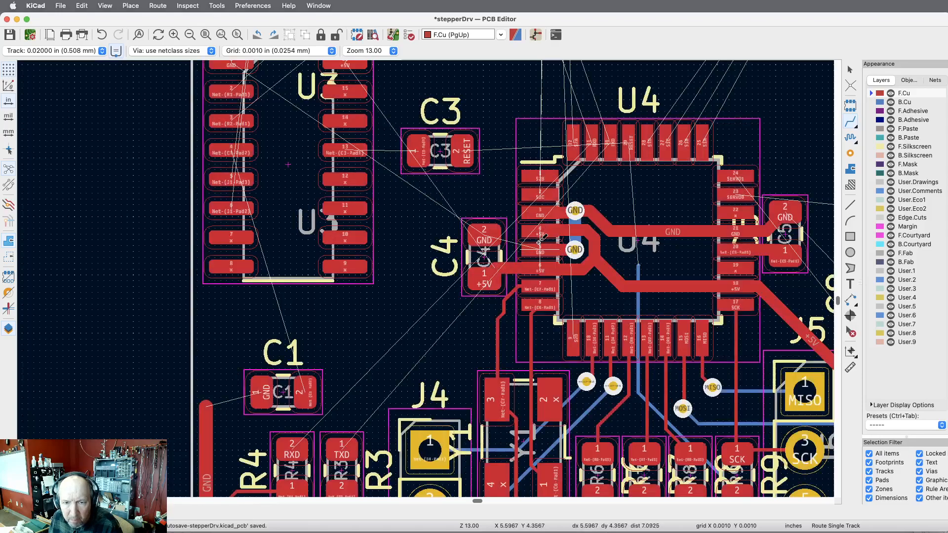
click(540, 248)
click(493, 238)
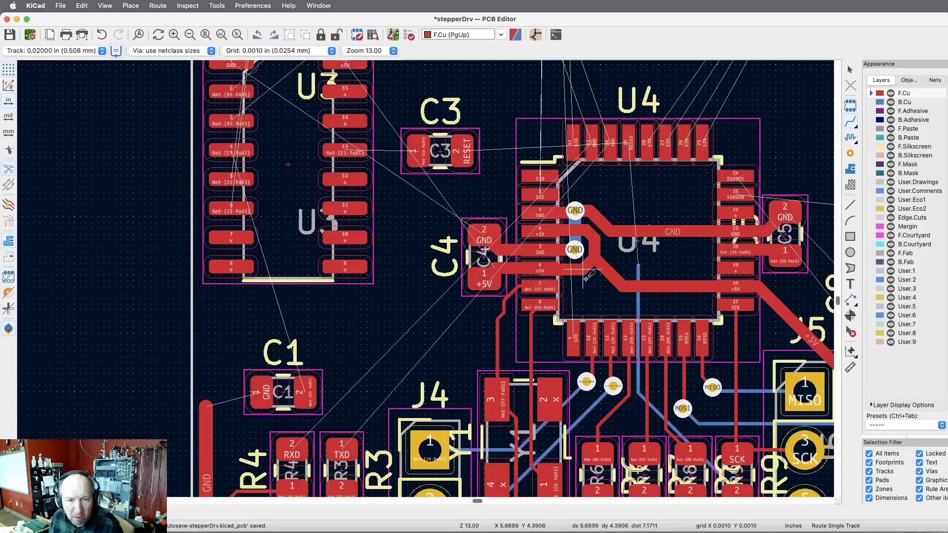
scroll(586, 279, left, 3)
scroll(587, 279, down, 1)
scroll(586, 279, up, 2)
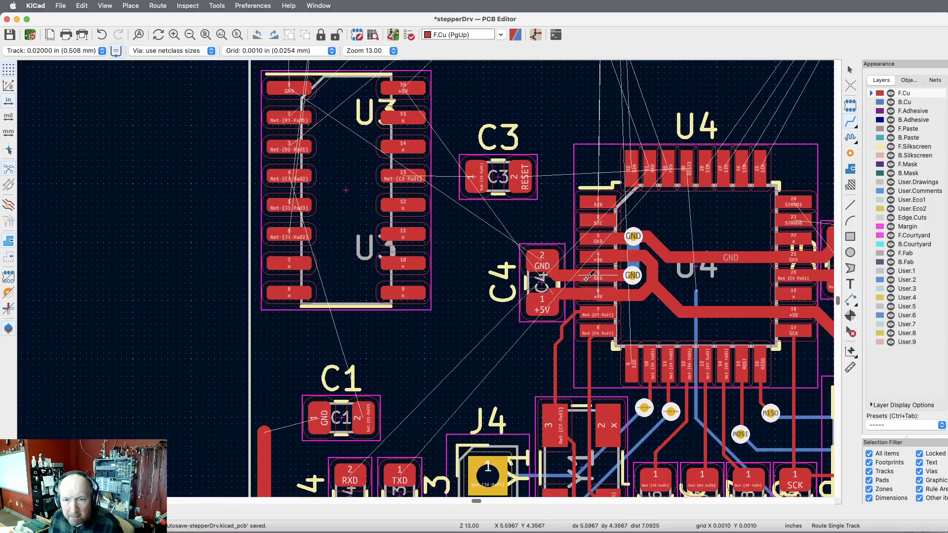
scroll(586, 279, up, 3)
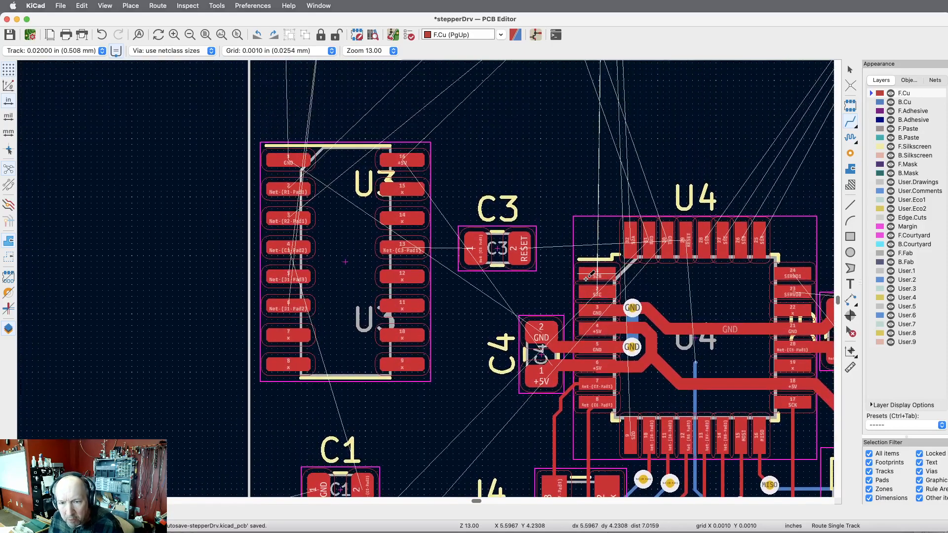
scroll(588, 279, down, 6)
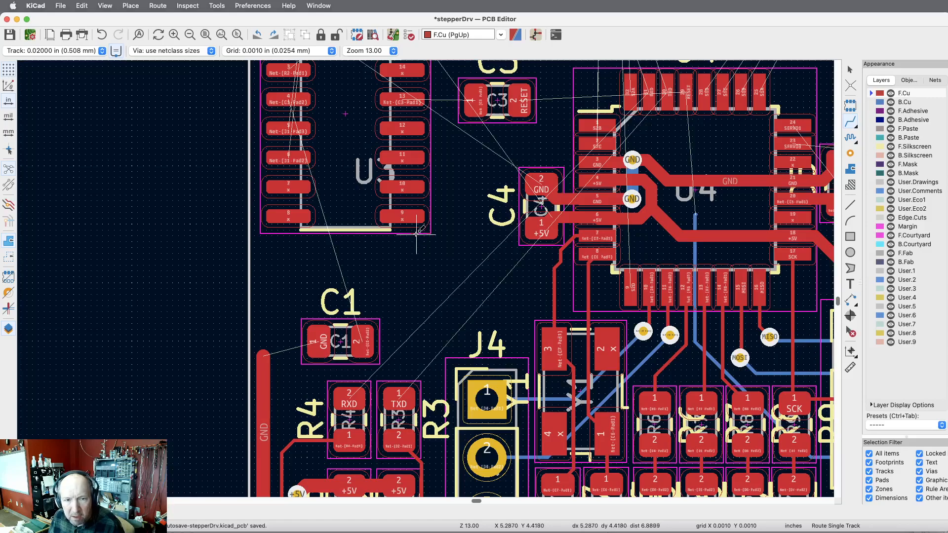
scroll(494, 302, up, 5)
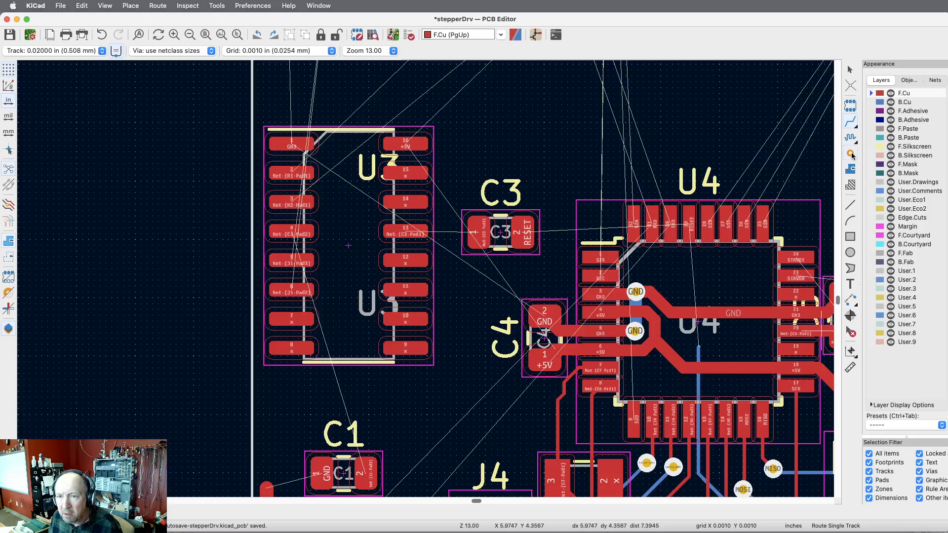
Extend RESET with a 0.006 in B.Cu track from the open end under U4 to a via, and on F.Cu to U4 pin 29.
click(878, 102)
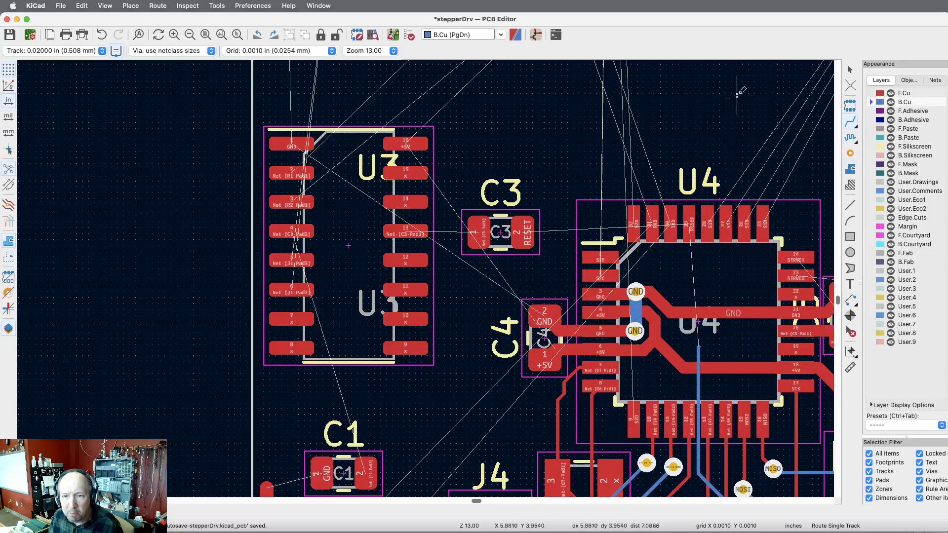
click(100, 52)
click(50, 26)
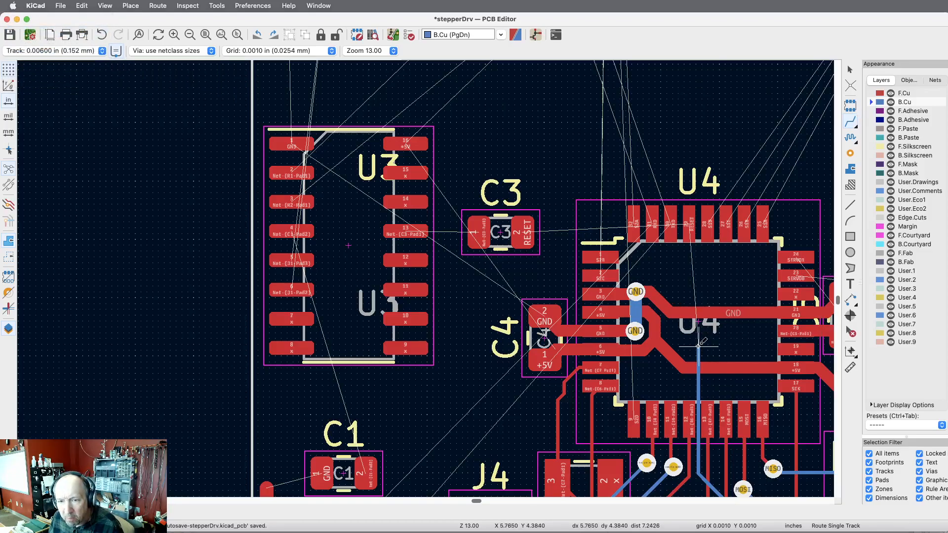
click(174, 35)
click(173, 35)
scroll(353, 195, right, 10)
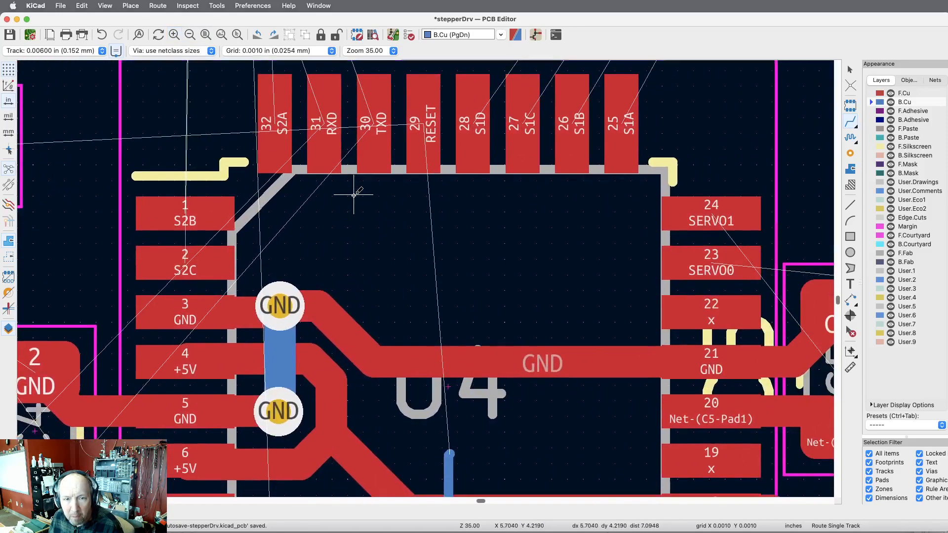
scroll(353, 194, down, 1)
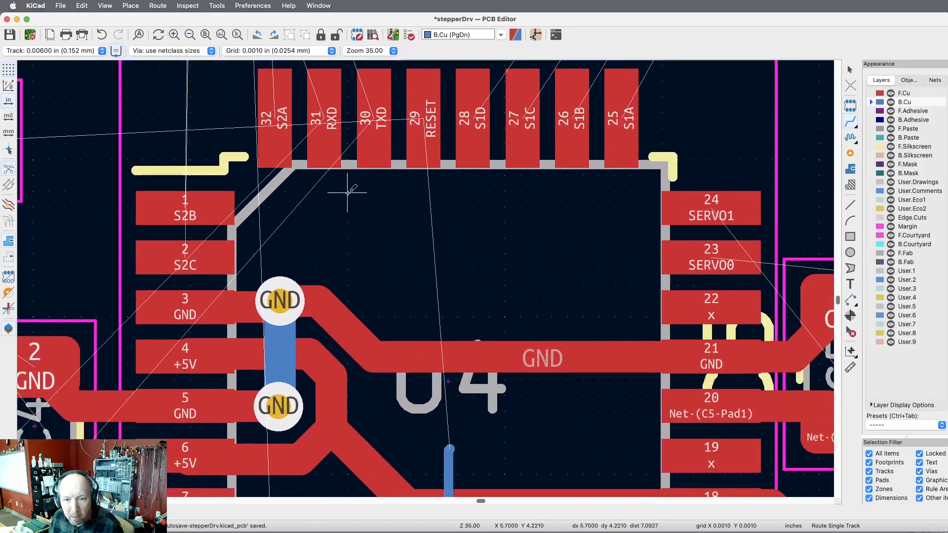
click(449, 448)
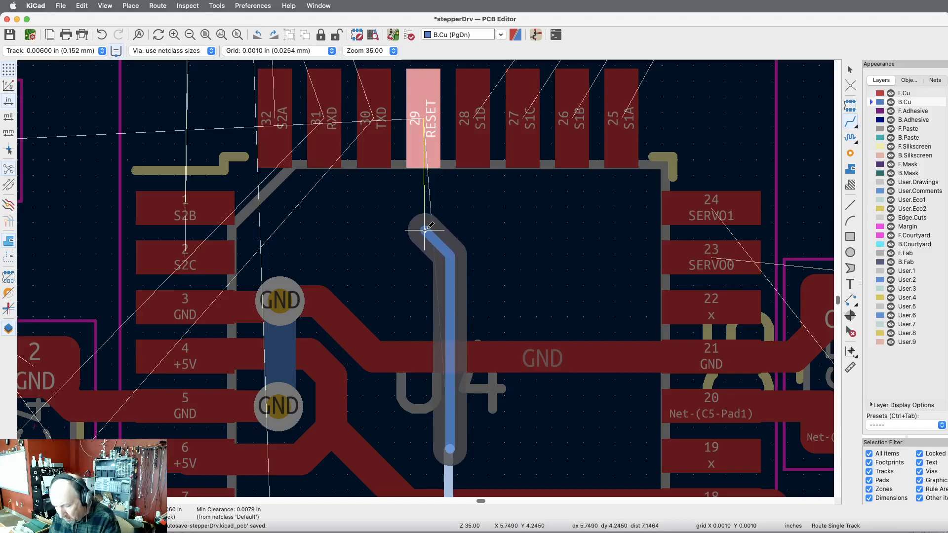
key(v)
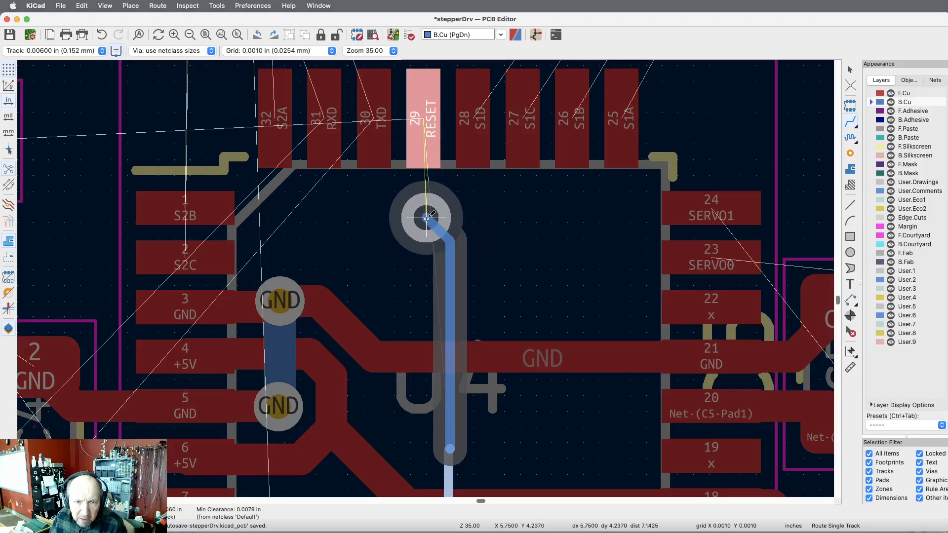
click(427, 217)
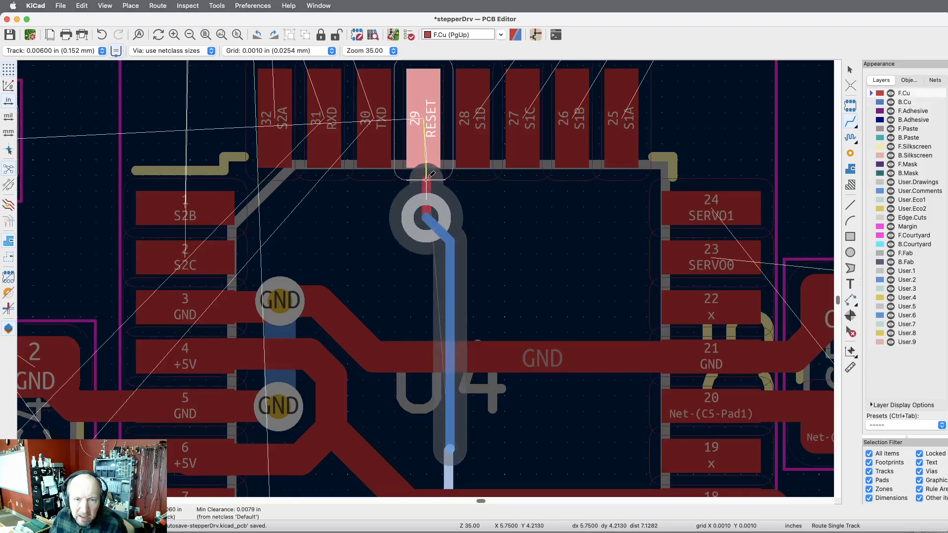
click(425, 132)
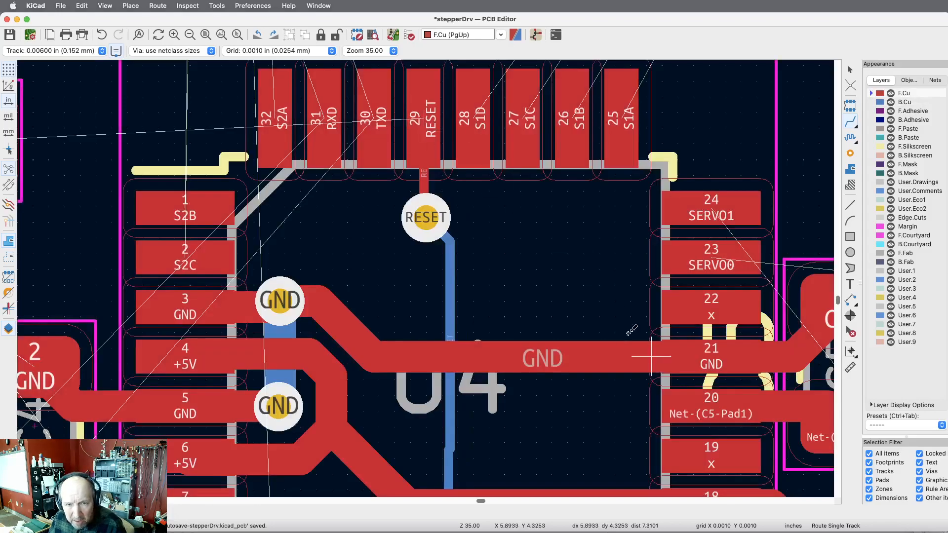
Examine the unrouted connections around U4's upper and SERVO pins, C5, C9 and J5 pin 2.
scroll(621, 326, down, 1)
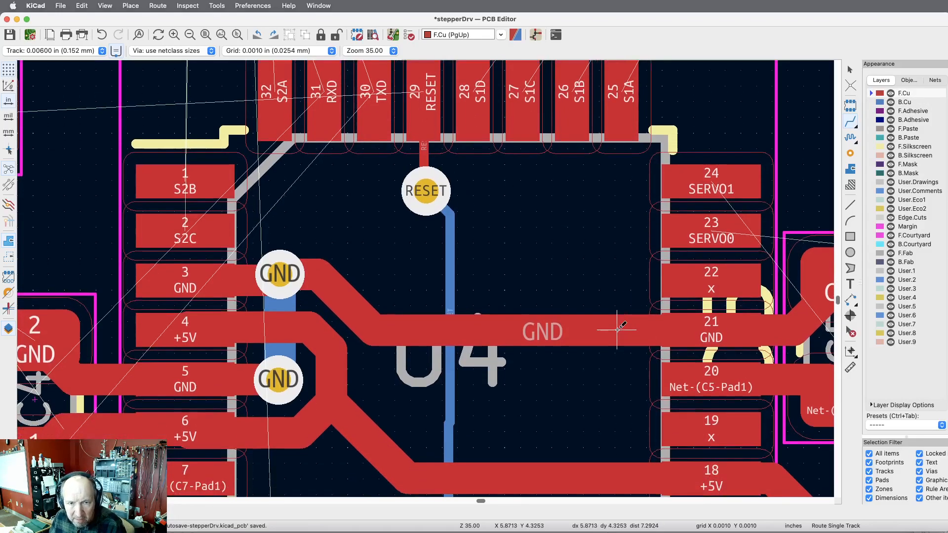
scroll(620, 325, left, 1)
scroll(621, 326, up, 5)
scroll(617, 329, up, 3)
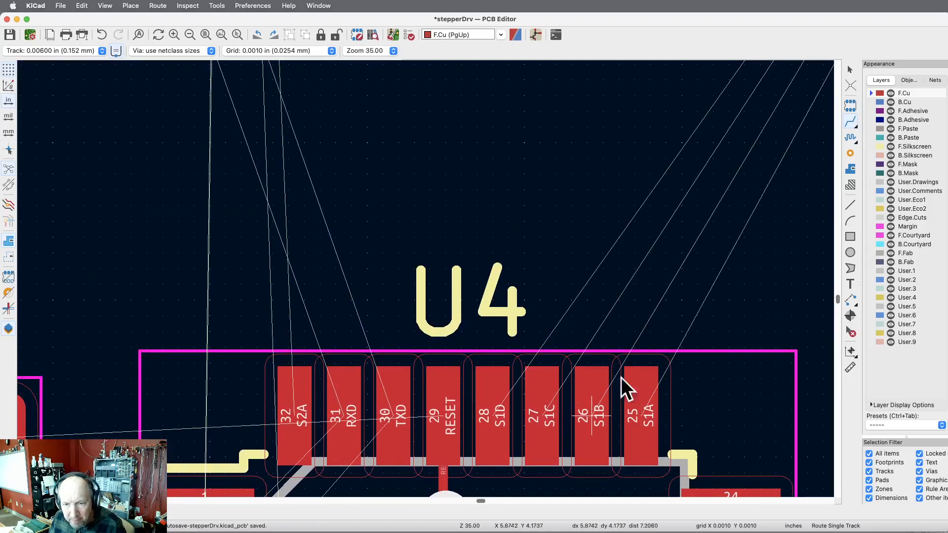
scroll(648, 370, down, 3)
scroll(637, 356, down, 1)
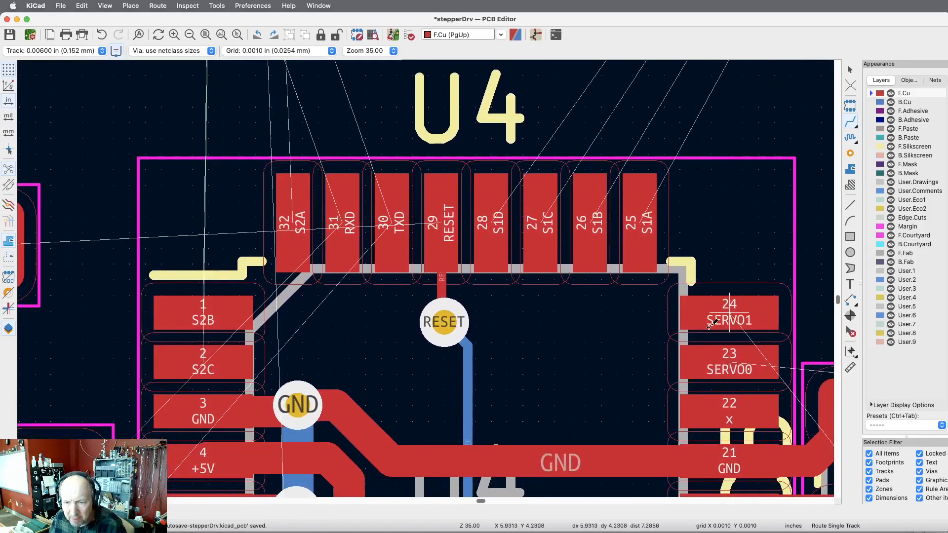
scroll(615, 343, right, 10)
scroll(615, 349, down, 8)
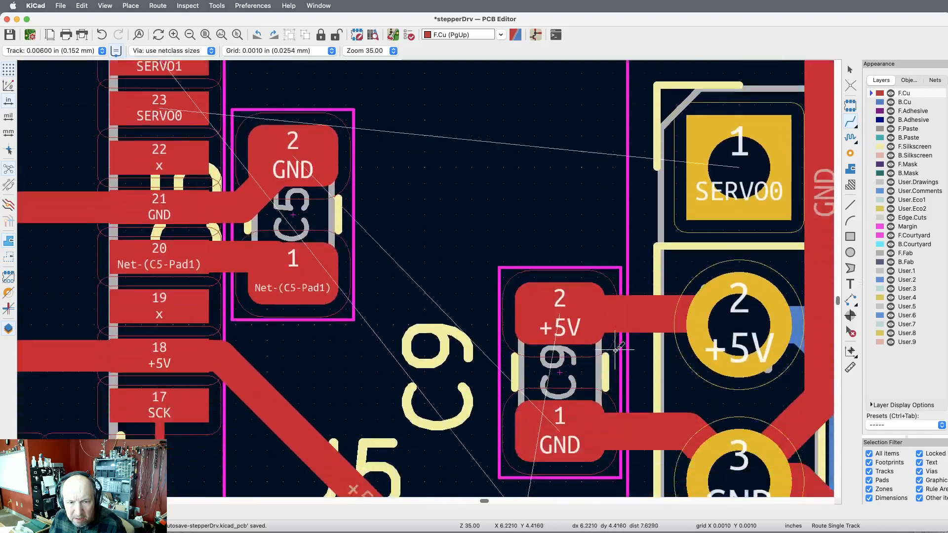
scroll(445, 187, up, 1)
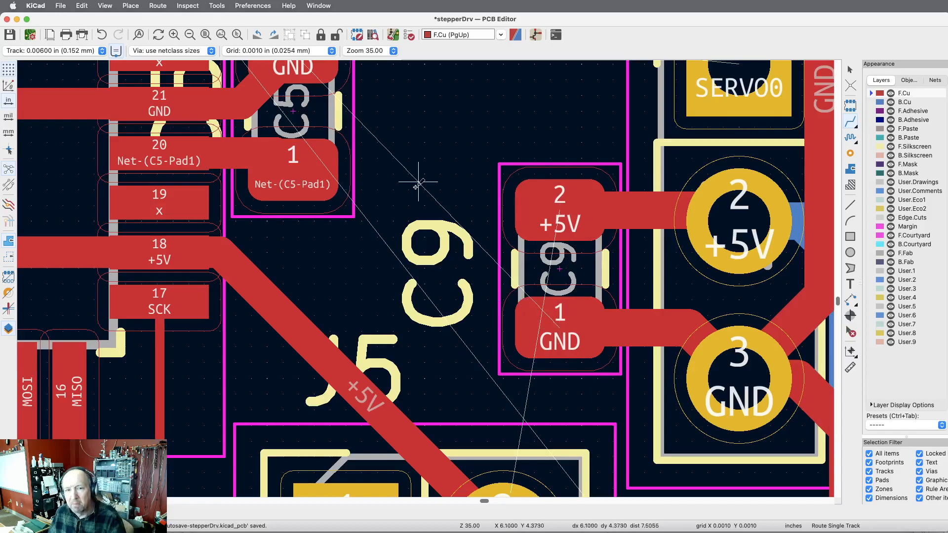
scroll(430, 305, down, 4)
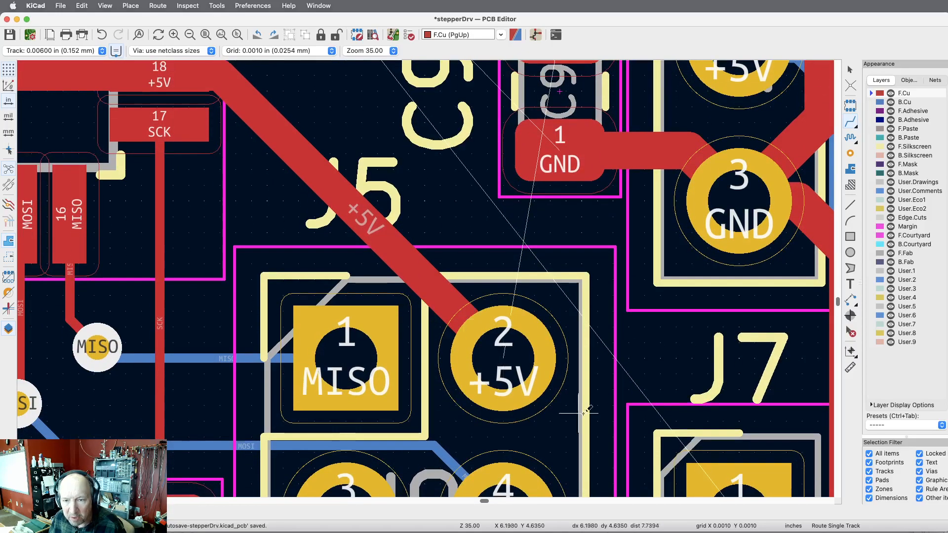
Examine the unrouted SERVO0 and SERVO1 connections between U4 pins 23 and 24 and connectors J6 and J7.
scroll(710, 375, up, 6)
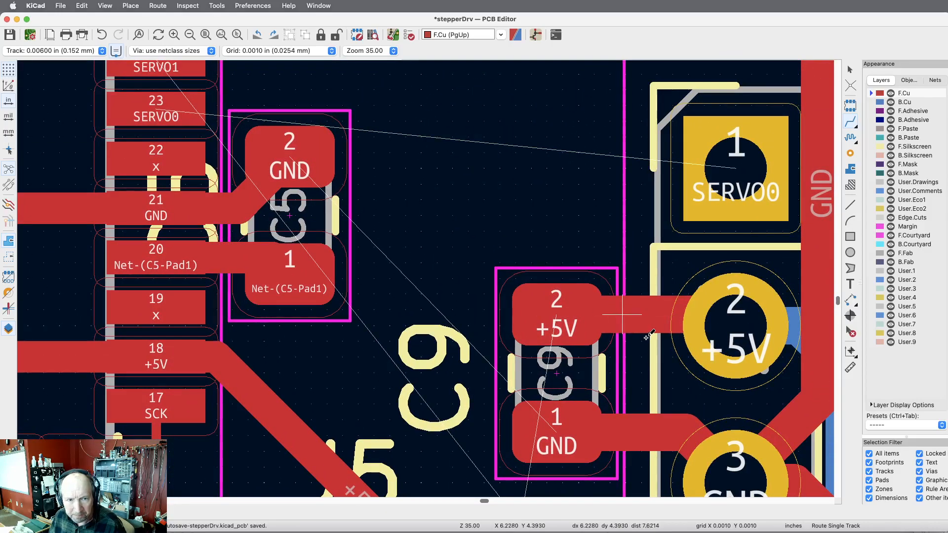
scroll(648, 336, up, 2)
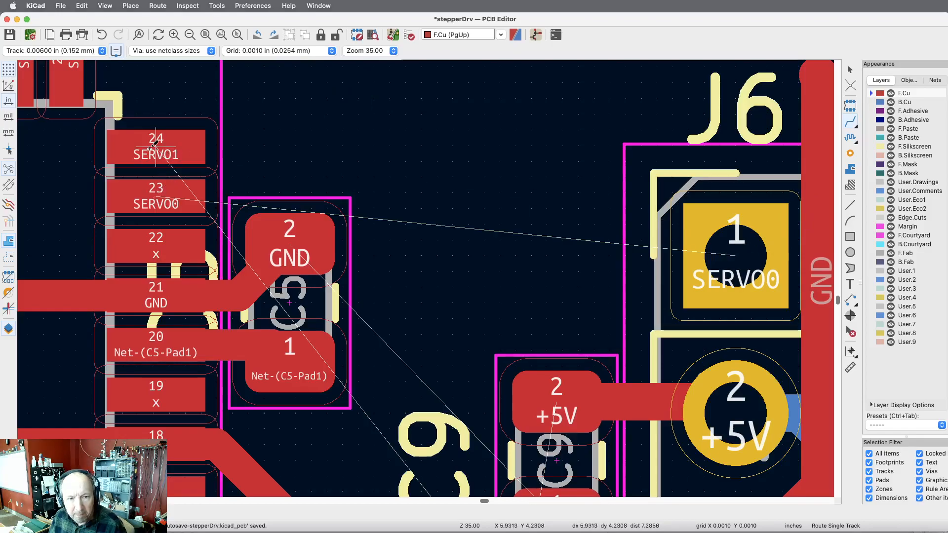
scroll(383, 169, down, 10)
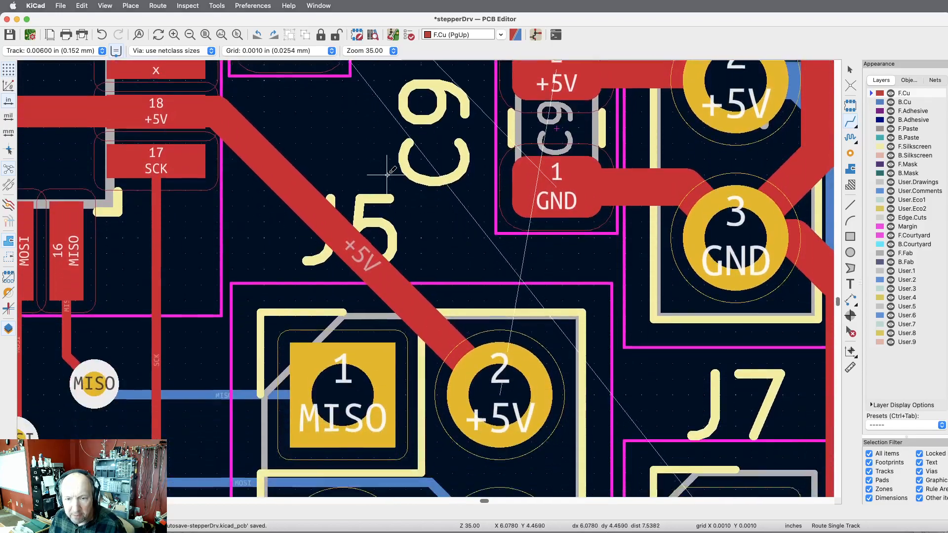
scroll(387, 173, up, 3)
scroll(387, 173, down, 12)
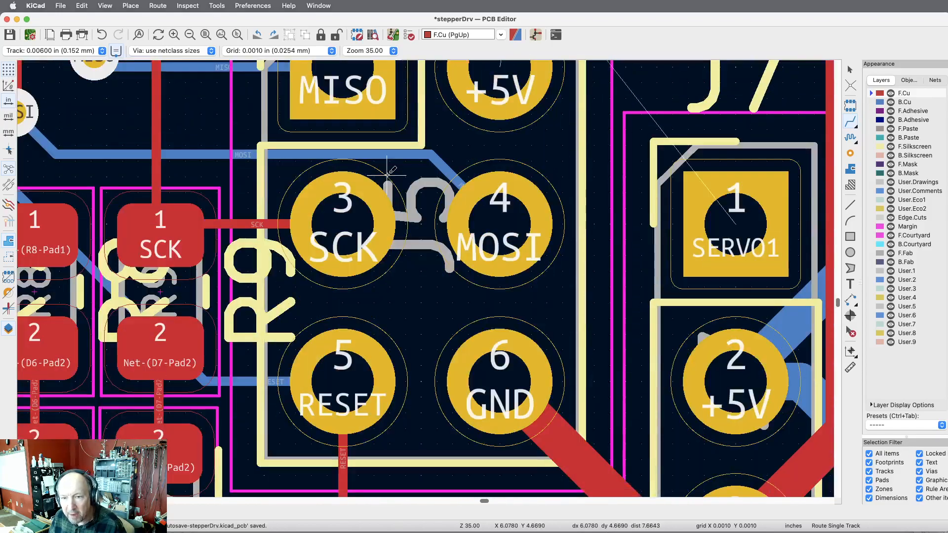
scroll(387, 173, up, 3)
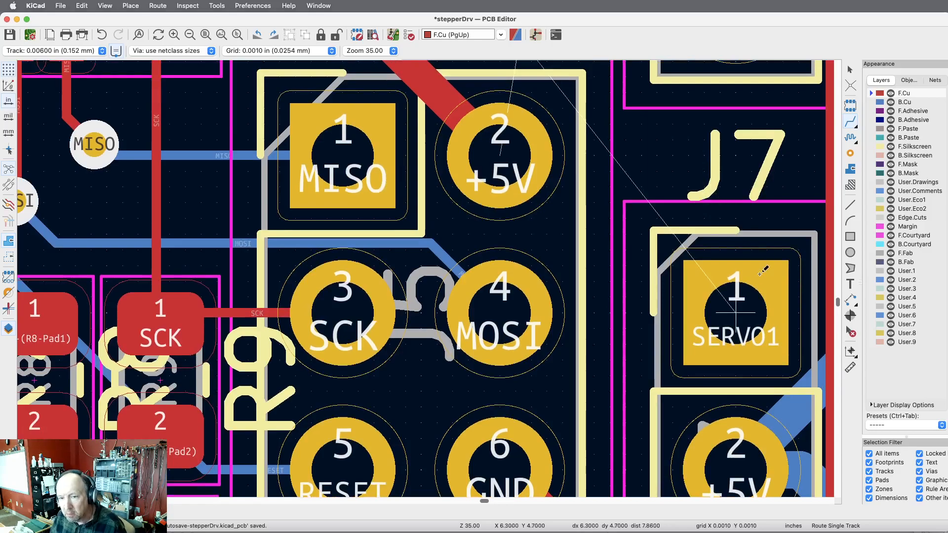
scroll(759, 292, up, 6)
scroll(762, 279, down, 3)
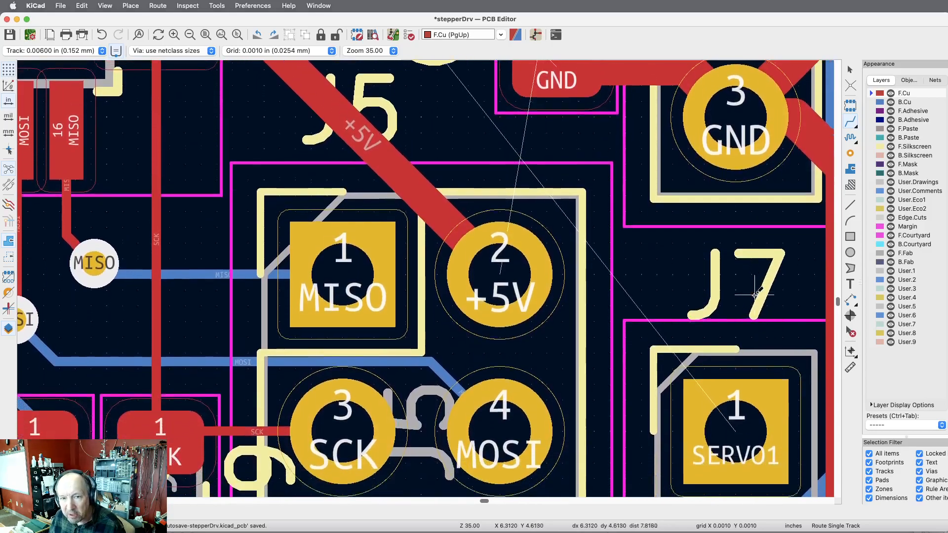
scroll(762, 278, up, 3)
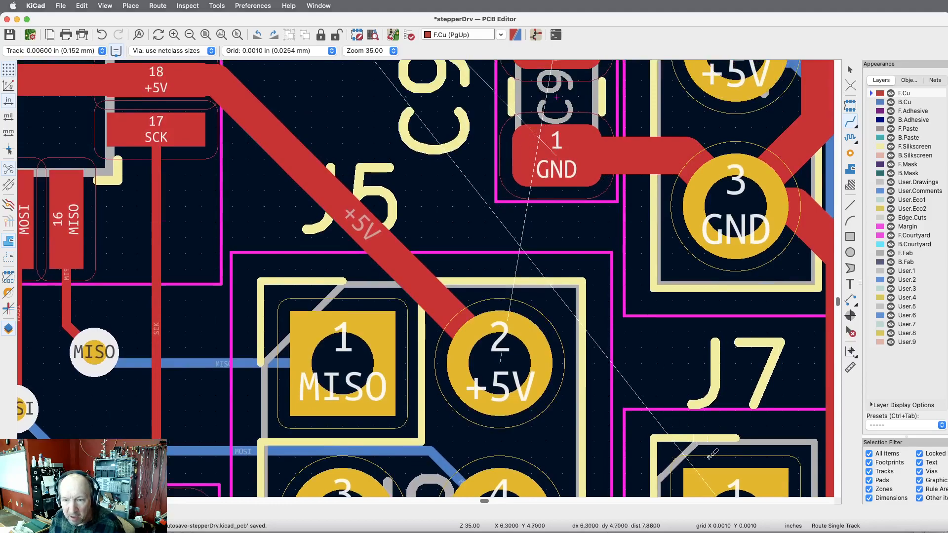
Route a 0.006 in F.Cu track for SERVO1 from J7 pin 1 between C5 and C9 to an open end beside C5, and save the board.
scroll(716, 438, down, 2)
click(716, 437)
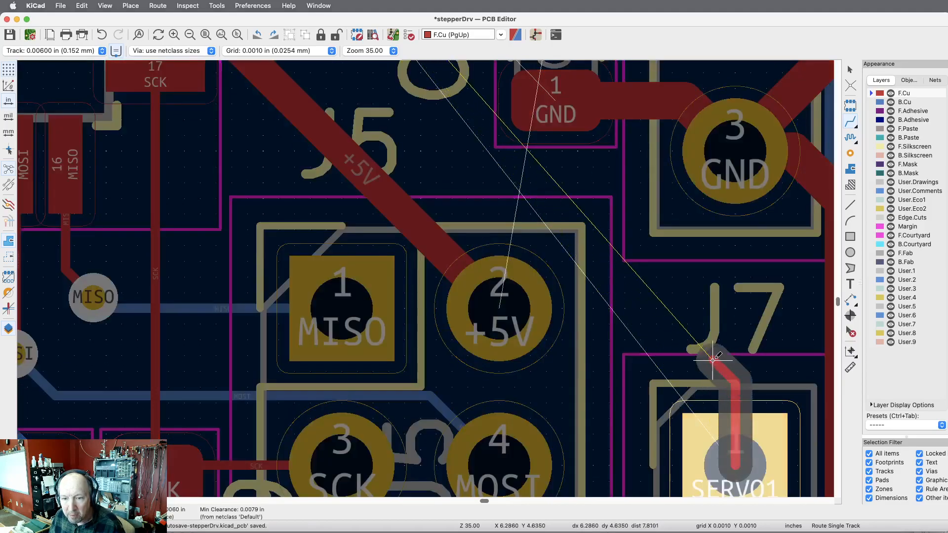
scroll(459, 163, up, 1)
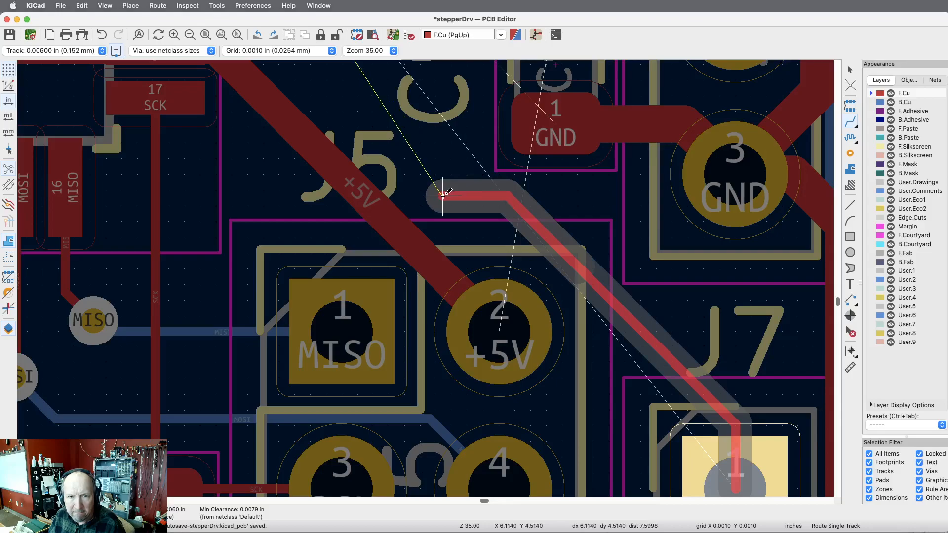
scroll(442, 195, up, 3)
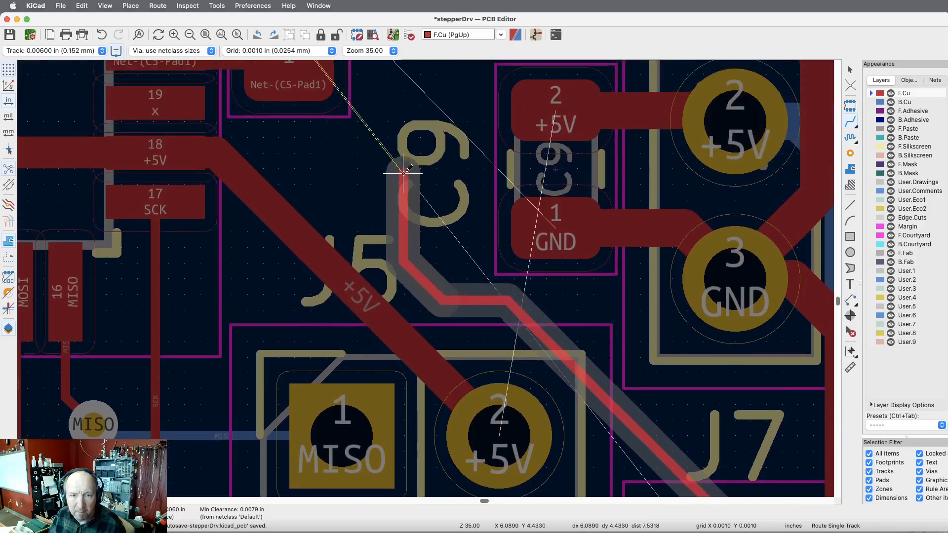
scroll(405, 175, up, 5)
scroll(403, 173, up, 6)
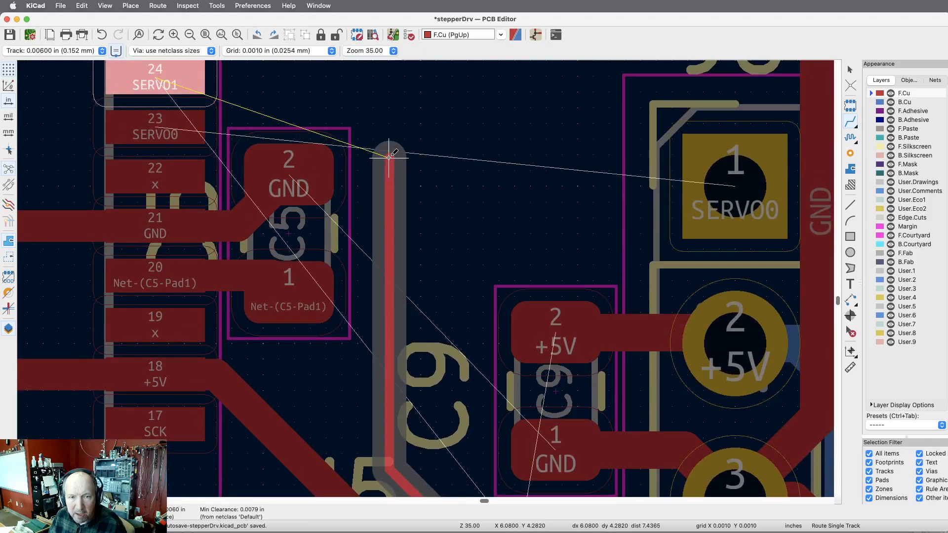
double_click(389, 156)
scroll(442, 206, down, 15)
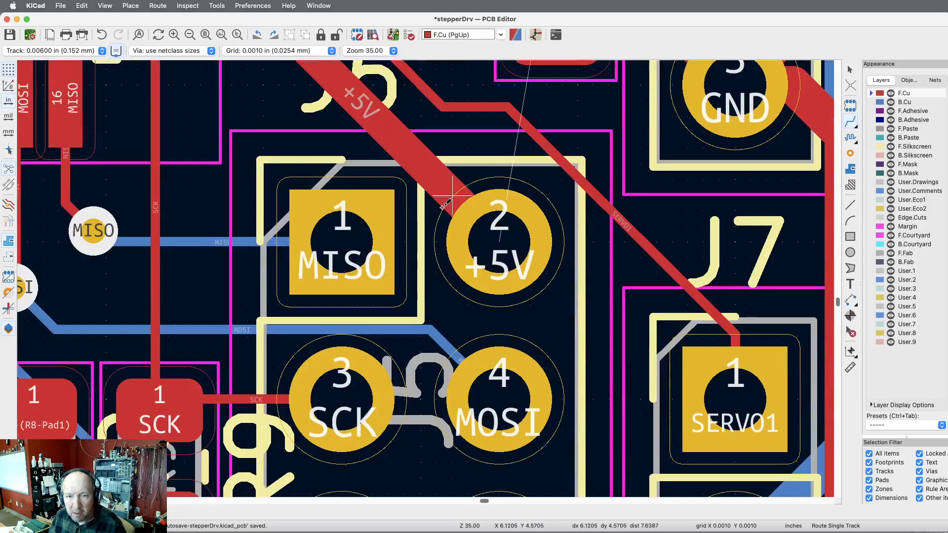
scroll(442, 206, up, 15)
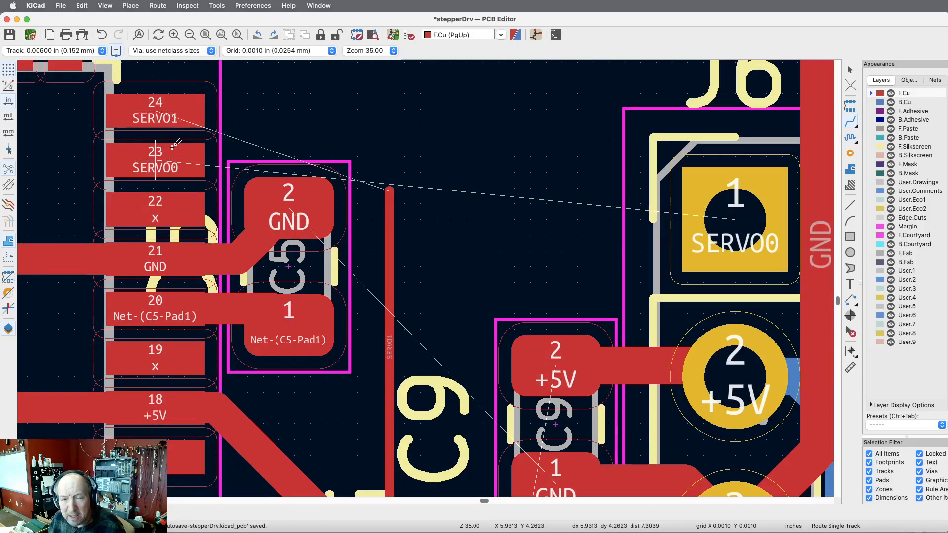
click(12, 37)
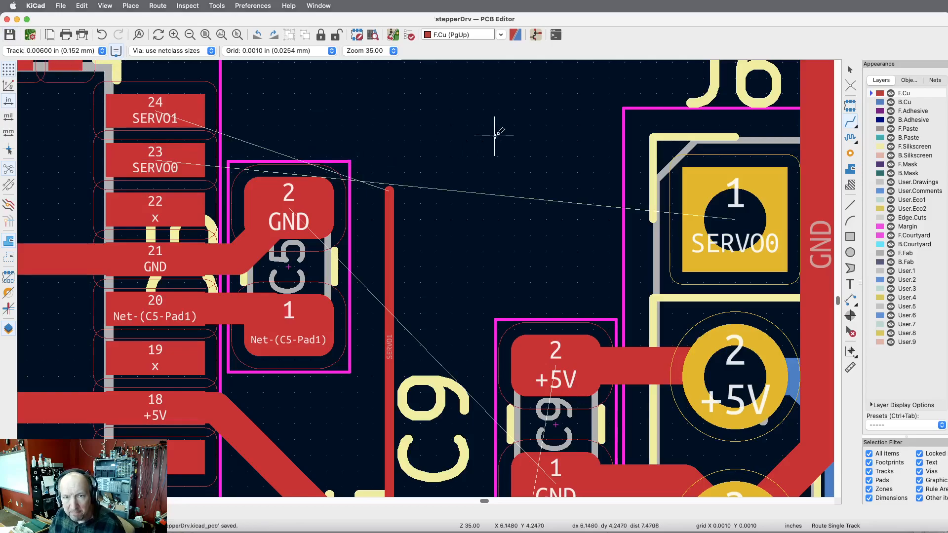
Switch to the Schematic Editor and move the SERVO0 label from U4's PC0 wire to the empty space beside SERVO1.
key(super+grave)
key(super+grave)
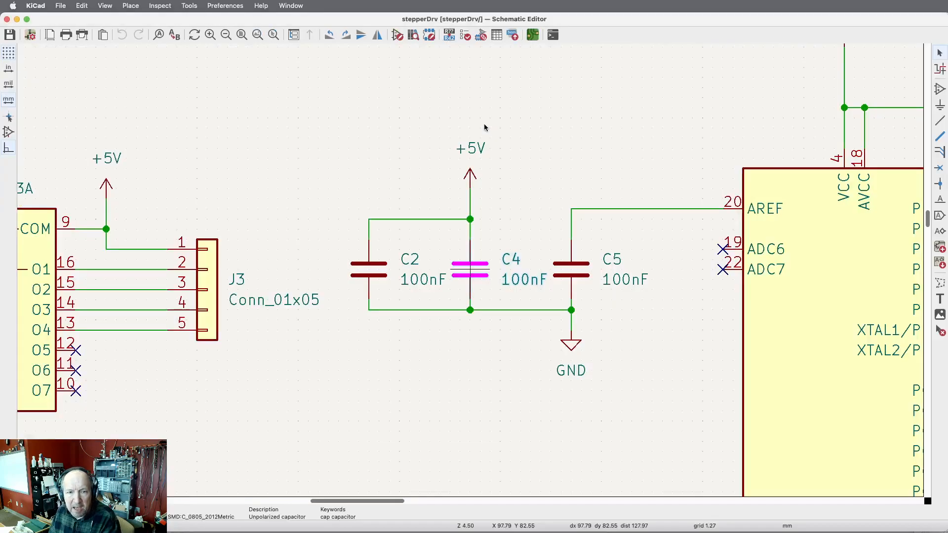
scroll(576, 257, right, 10)
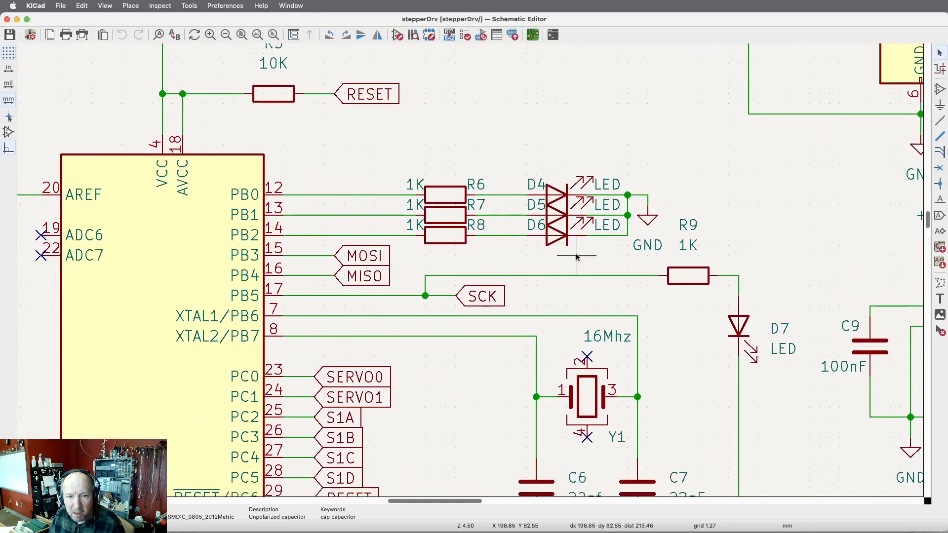
scroll(576, 256, down, 5)
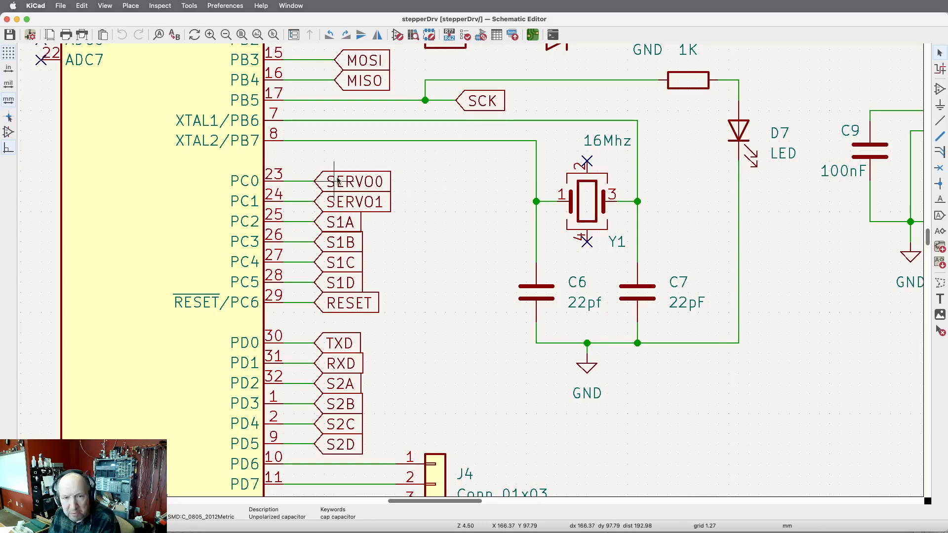
key(m)
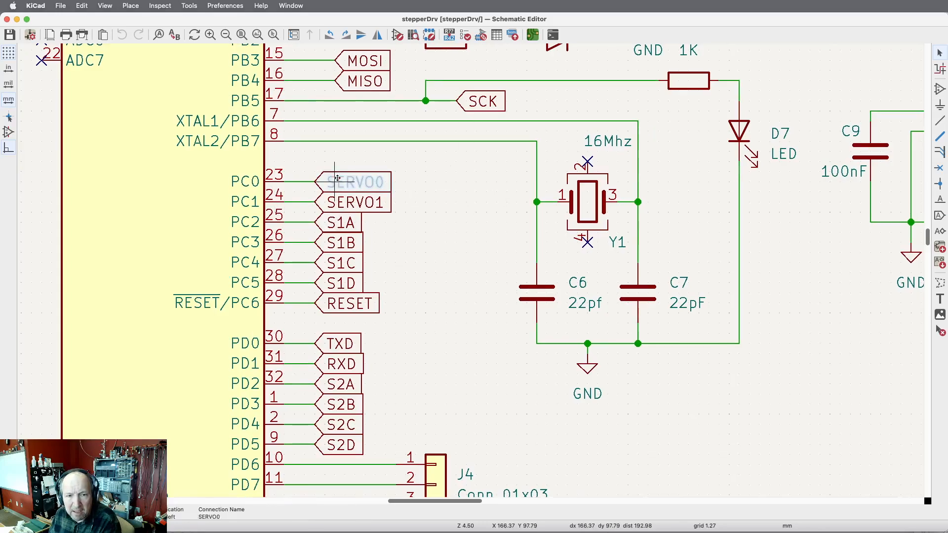
click(415, 201)
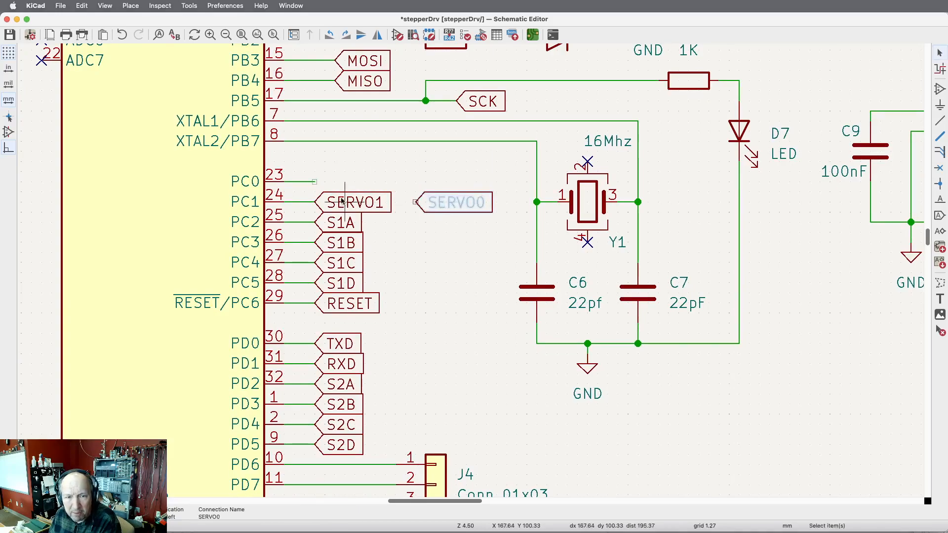
Move the SERVO1 label to U4's PC0 wire and the SERVO0 label to the PC1 wire, and save the schematic.
click(340, 200)
key(m)
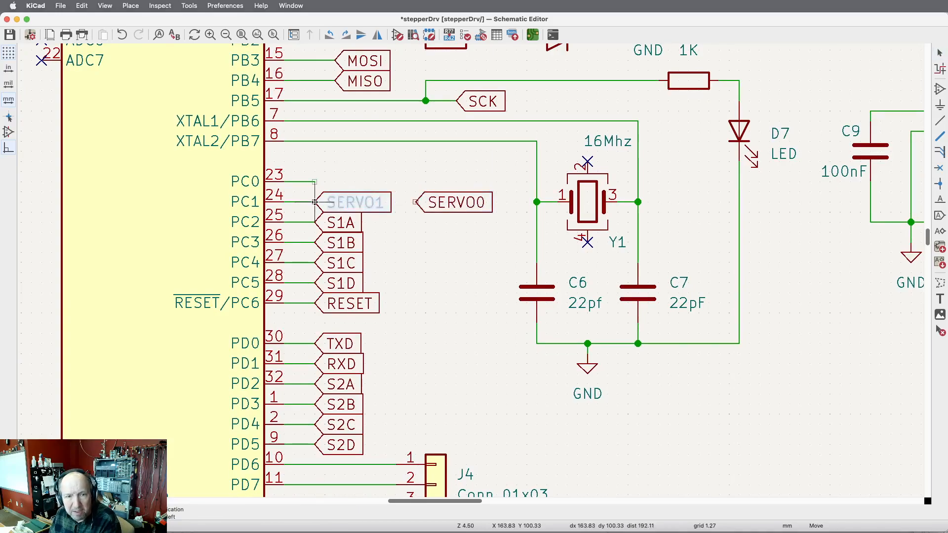
click(316, 183)
click(447, 202)
key(m)
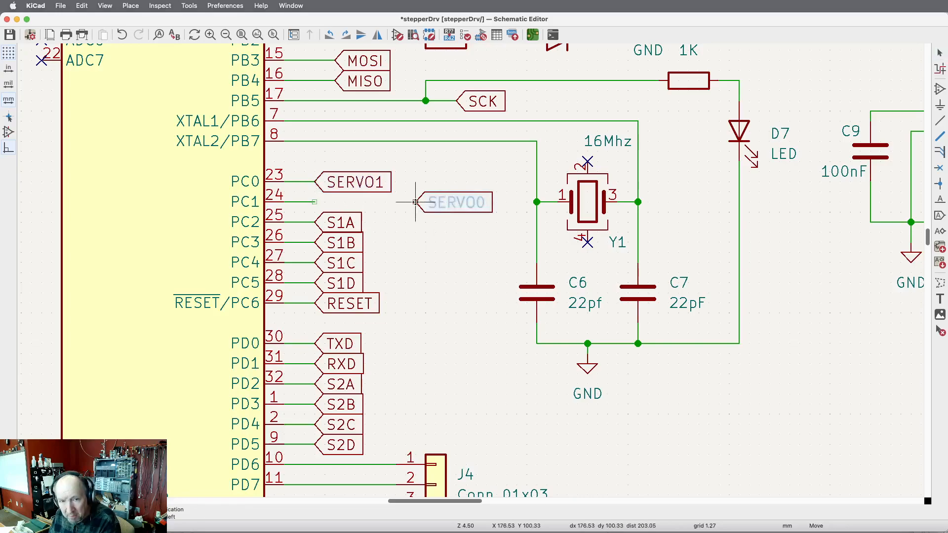
click(315, 202)
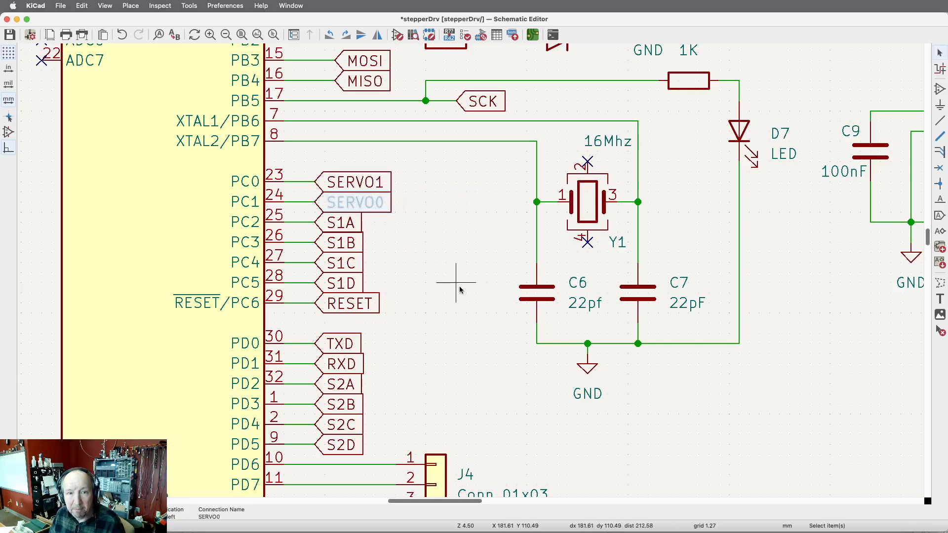
click(10, 34)
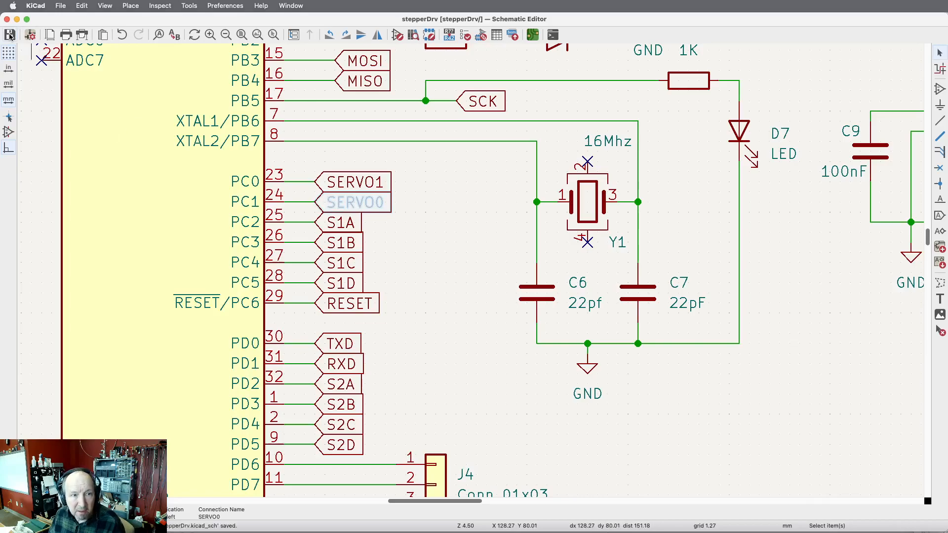
Switch to the PCB Editor and update the board from the schematic with the swapped servo nets.
key(super+grave)
key(super+grave)
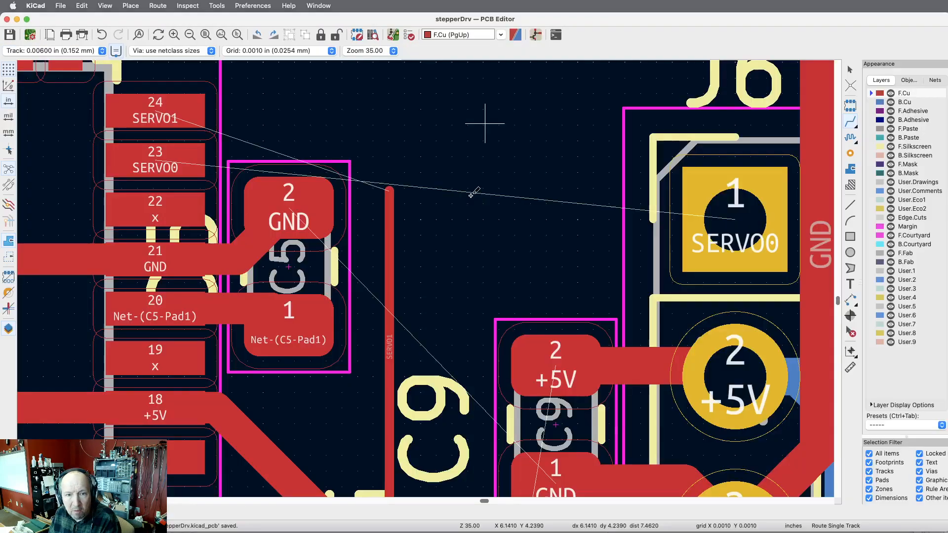
click(392, 35)
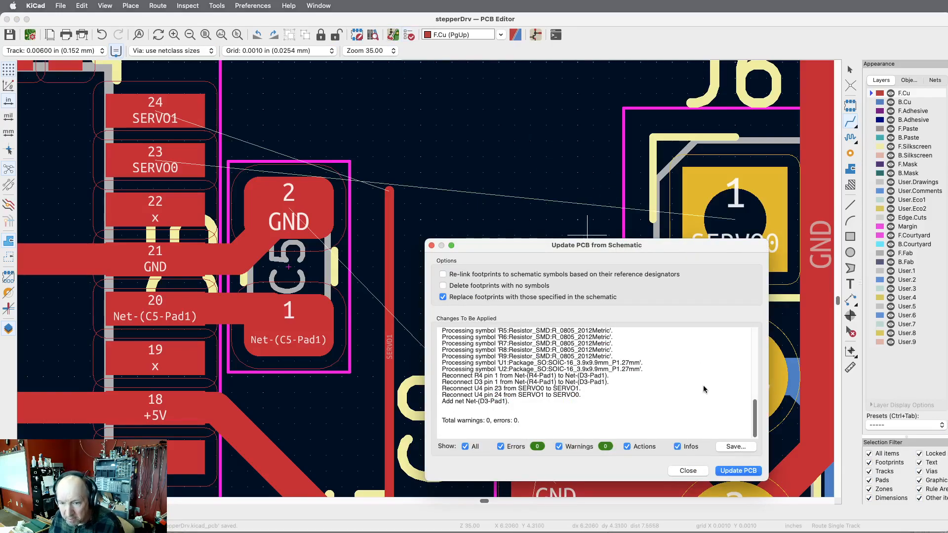
click(743, 471)
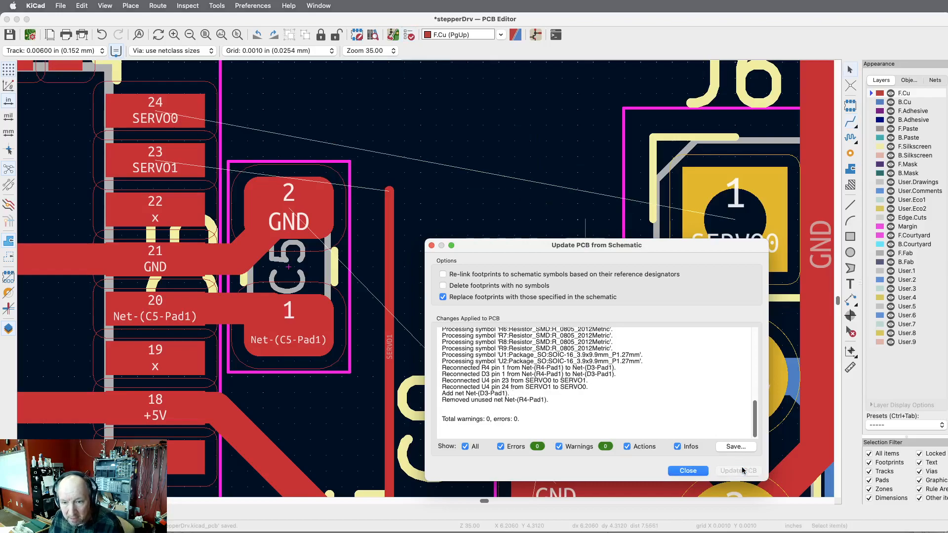
click(687, 471)
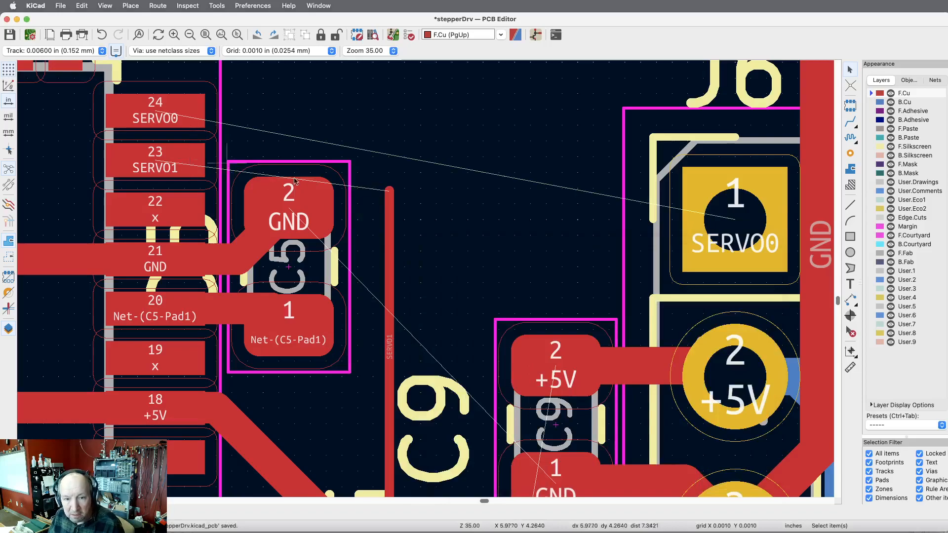
Route a 0.006 in F.Cu track for SERVO1 from U4 pin 23 around C5's GND pad to the open end of the SERVO1 track.
click(850, 123)
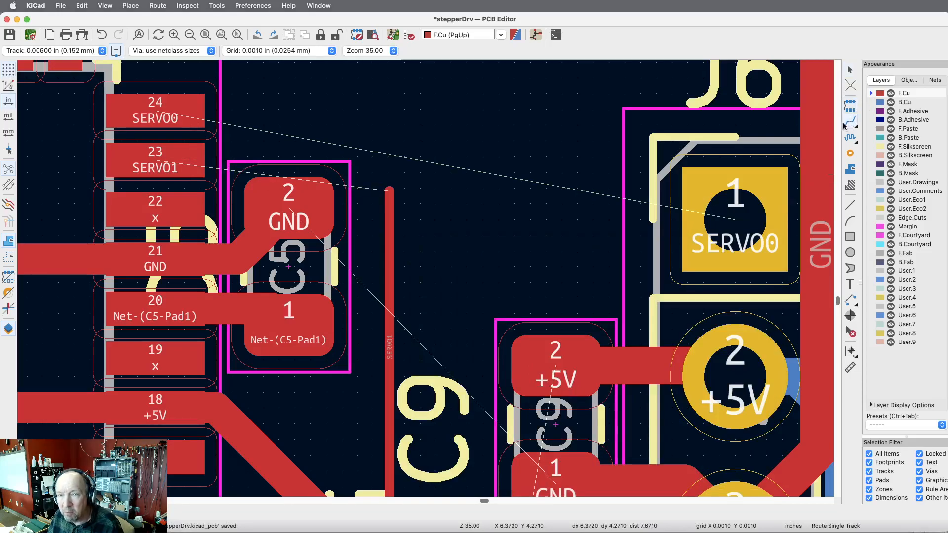
click(389, 190)
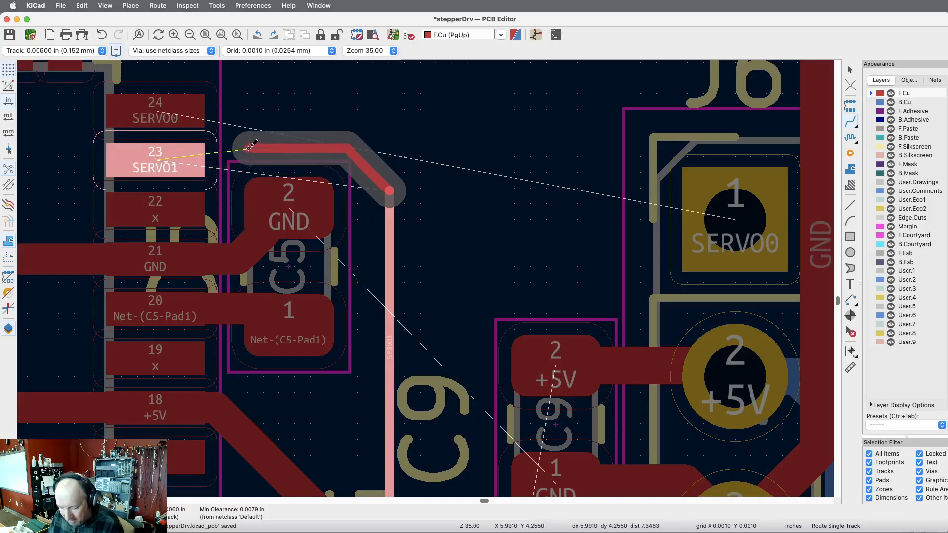
key(Escape)
click(156, 158)
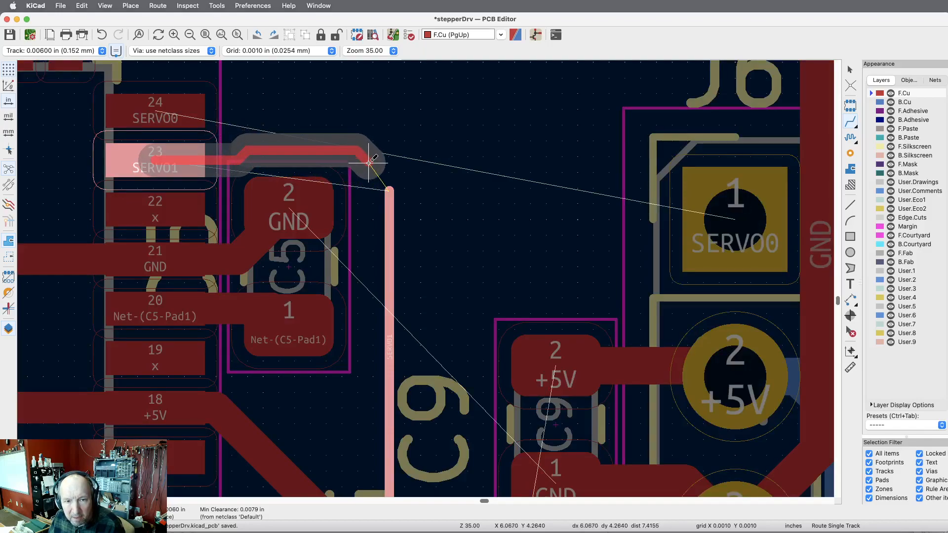
click(385, 185)
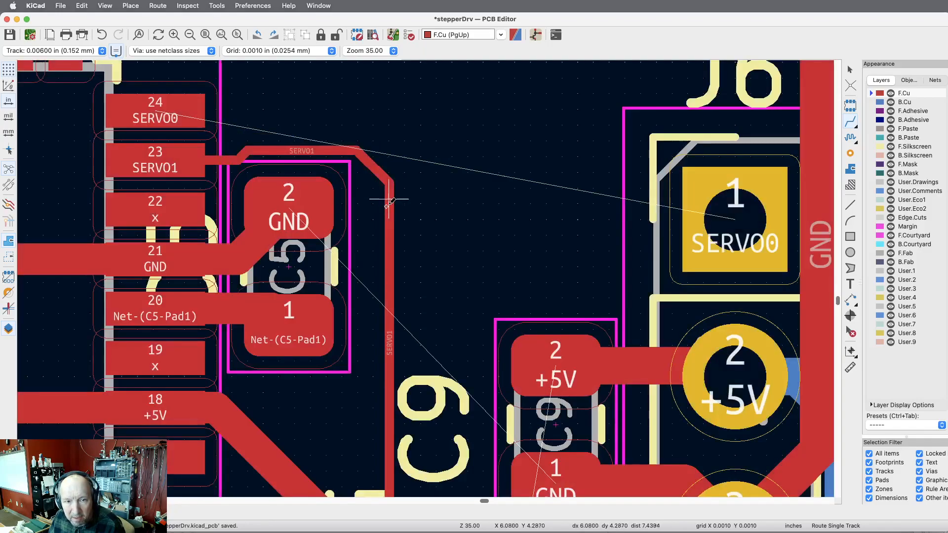
Route a 0.006 in F.Cu track for SERVO0 straight across from U4 pin 24 and diagonally to J6 pin 1.
click(157, 105)
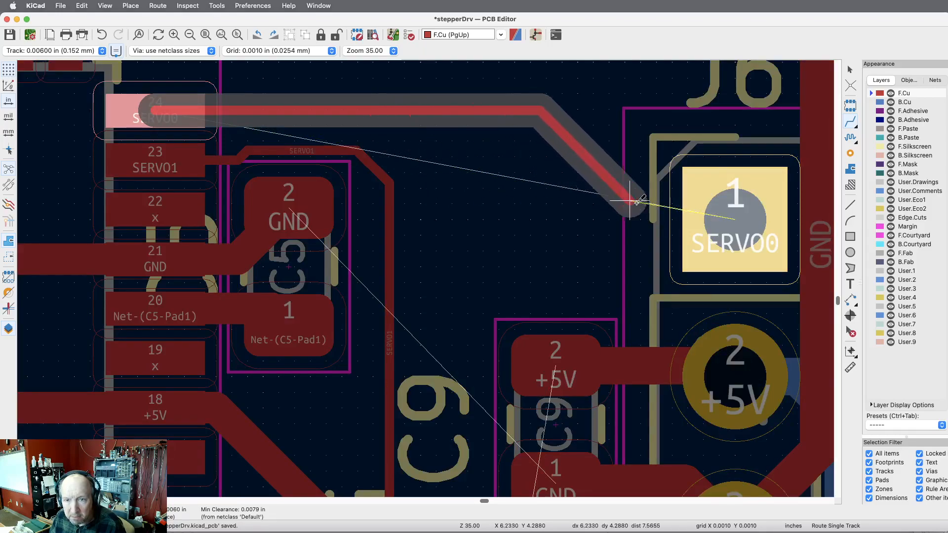
click(734, 219)
scroll(549, 191, up, 5)
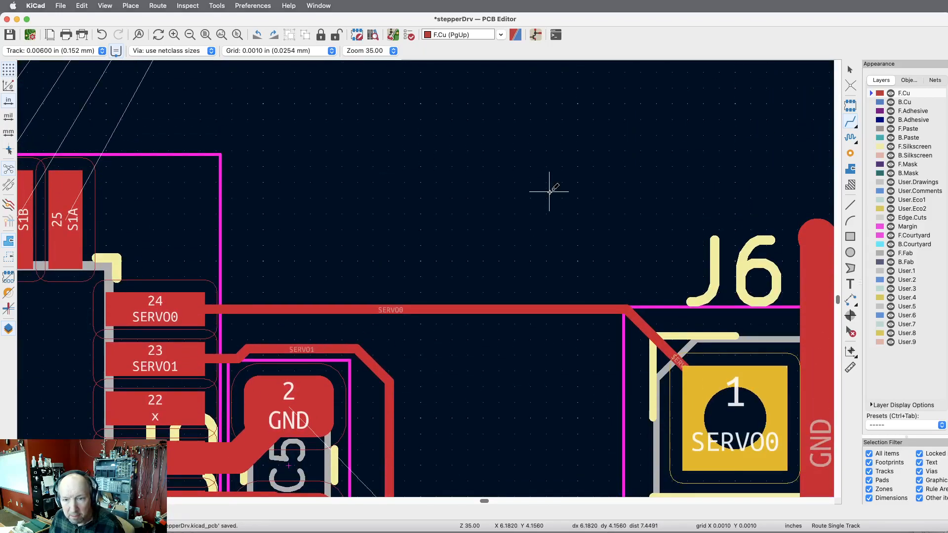
scroll(490, 145, down, 2)
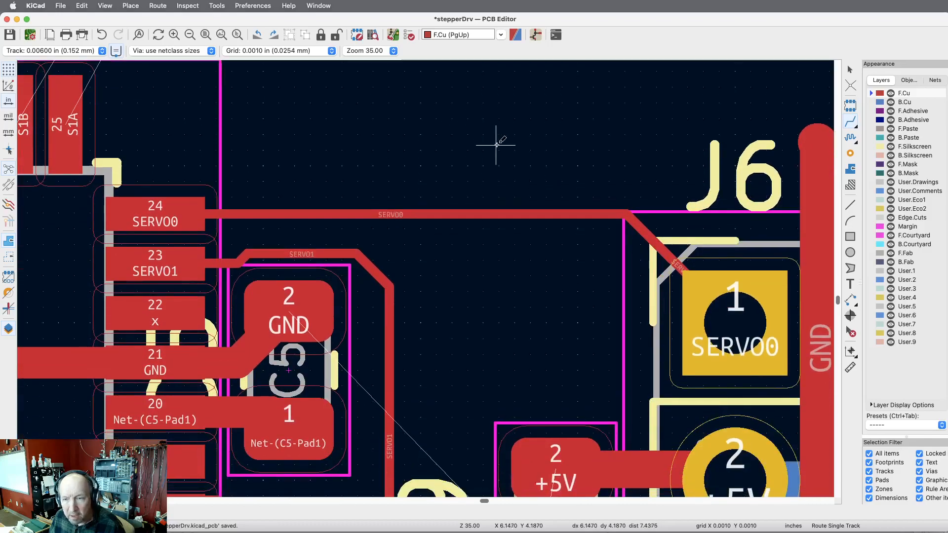
Delete both segments of the SERVO0 track between U4 pin 24 and J6 pin 1.
click(851, 332)
click(528, 216)
click(637, 230)
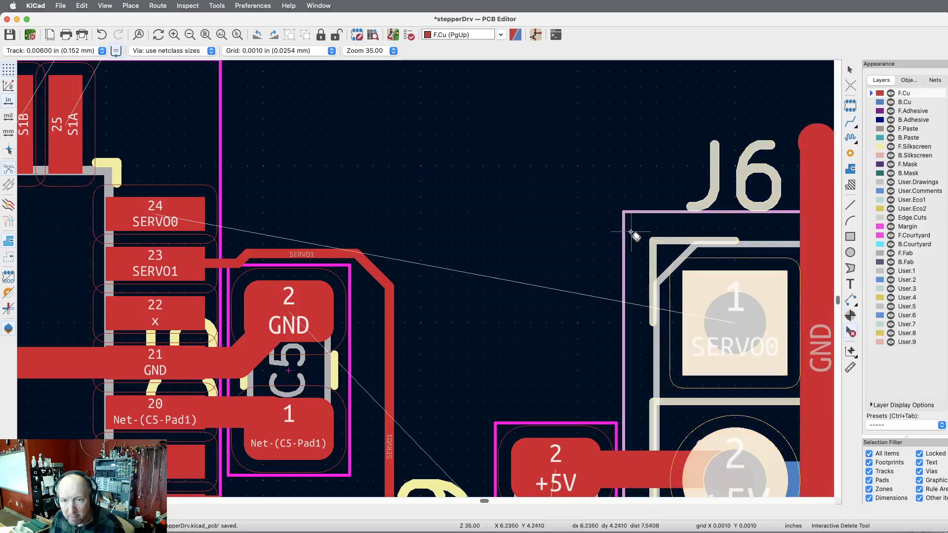
Route a 0.006 in F.Cu track for SERVO0 from J6 pin 1 horizontally, then diagonally past the SERVO1 track's corner to U4 pin 24.
click(851, 124)
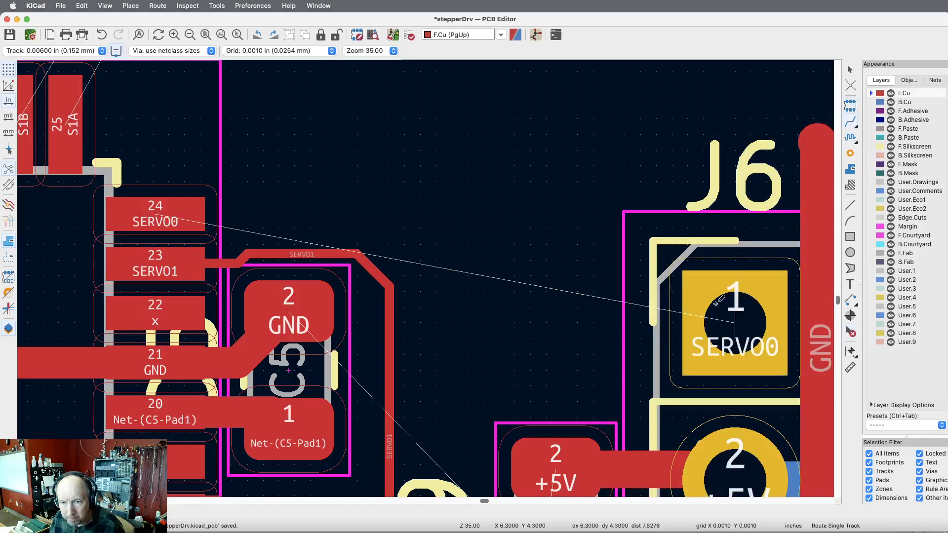
click(736, 323)
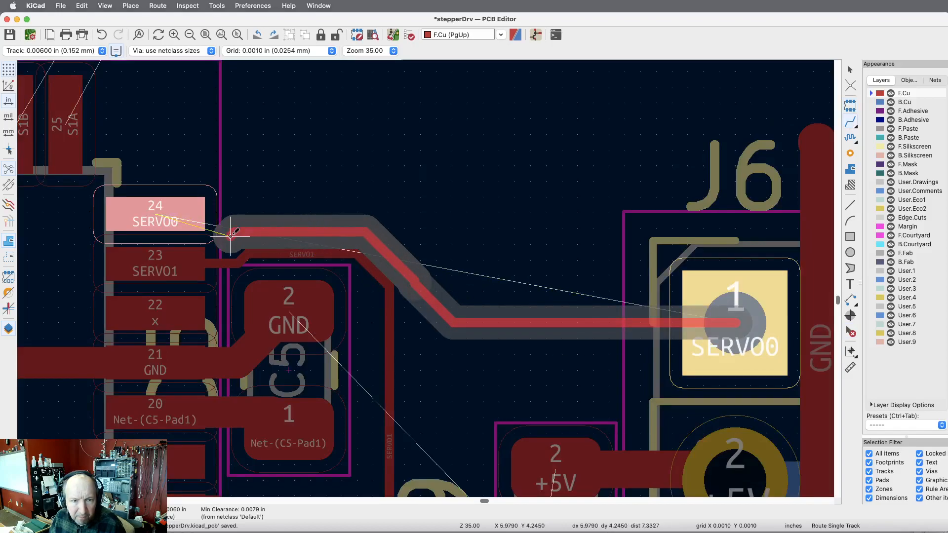
click(187, 226)
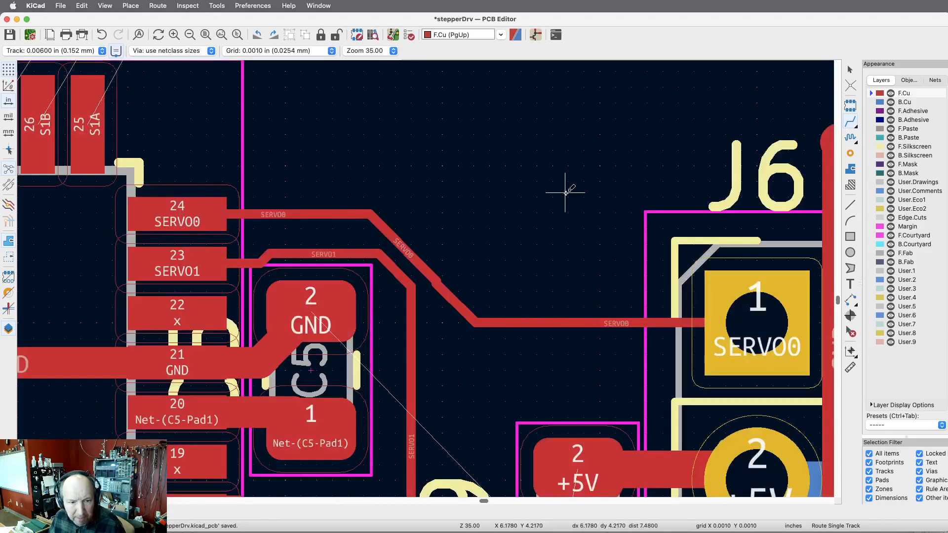
Inspect the routing from U4 down to the board's lower edge, and fit the whole board in view.
scroll(461, 171, left, 5)
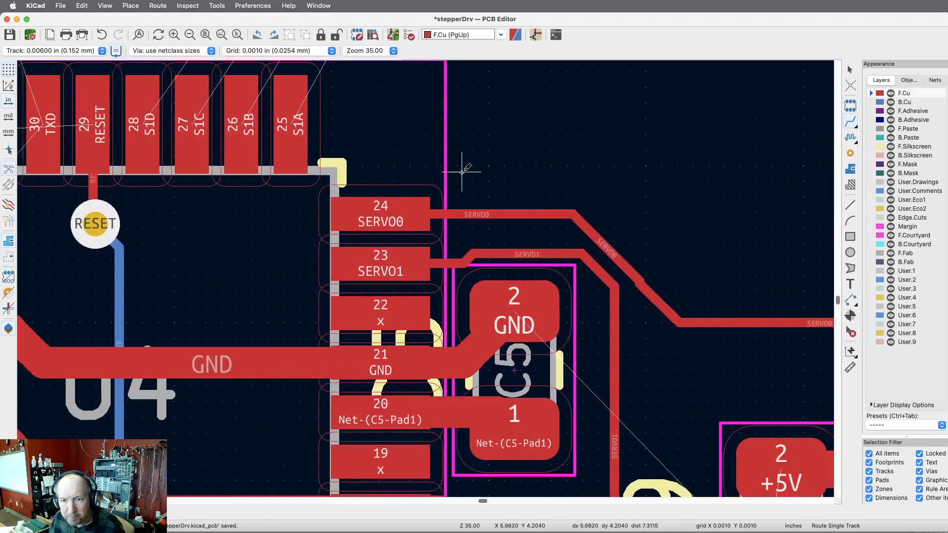
scroll(461, 177, down, 9)
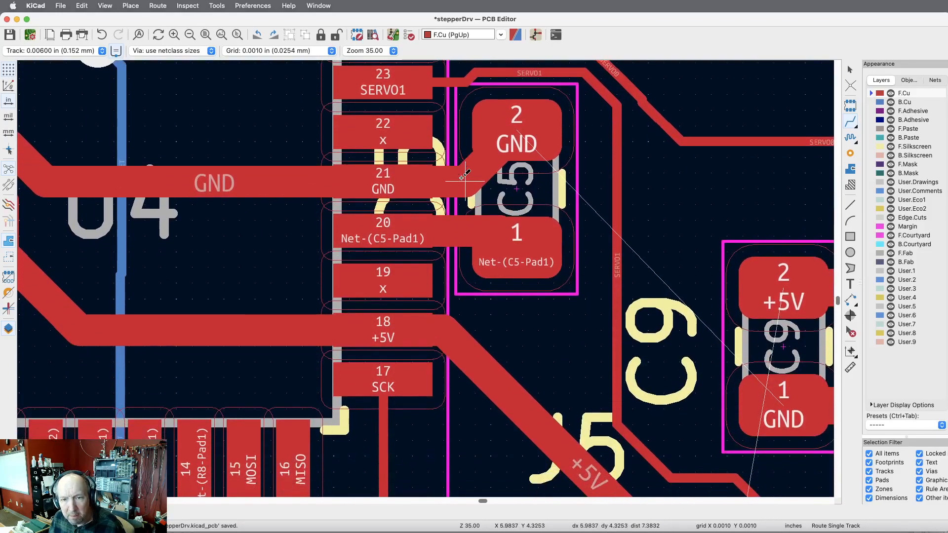
scroll(461, 176, down, 15)
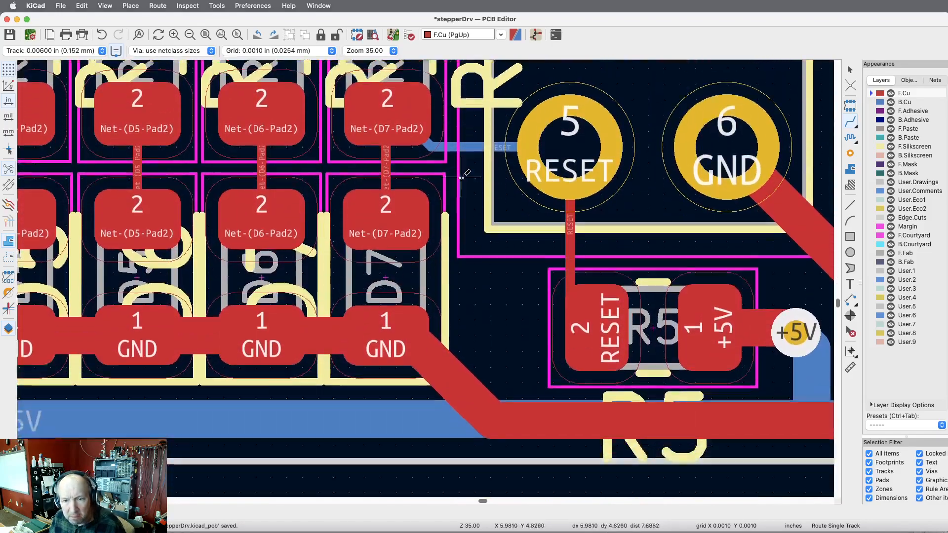
scroll(461, 178, right, 1)
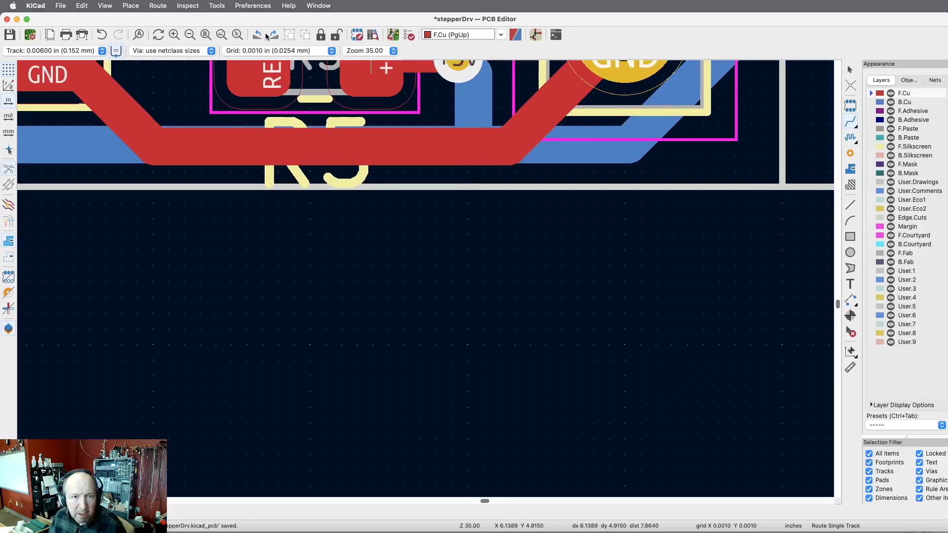
click(205, 35)
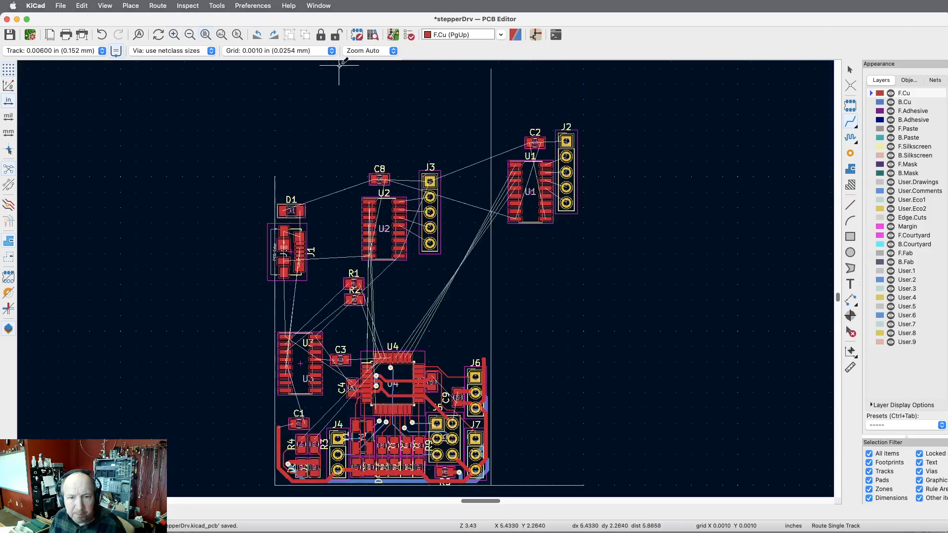